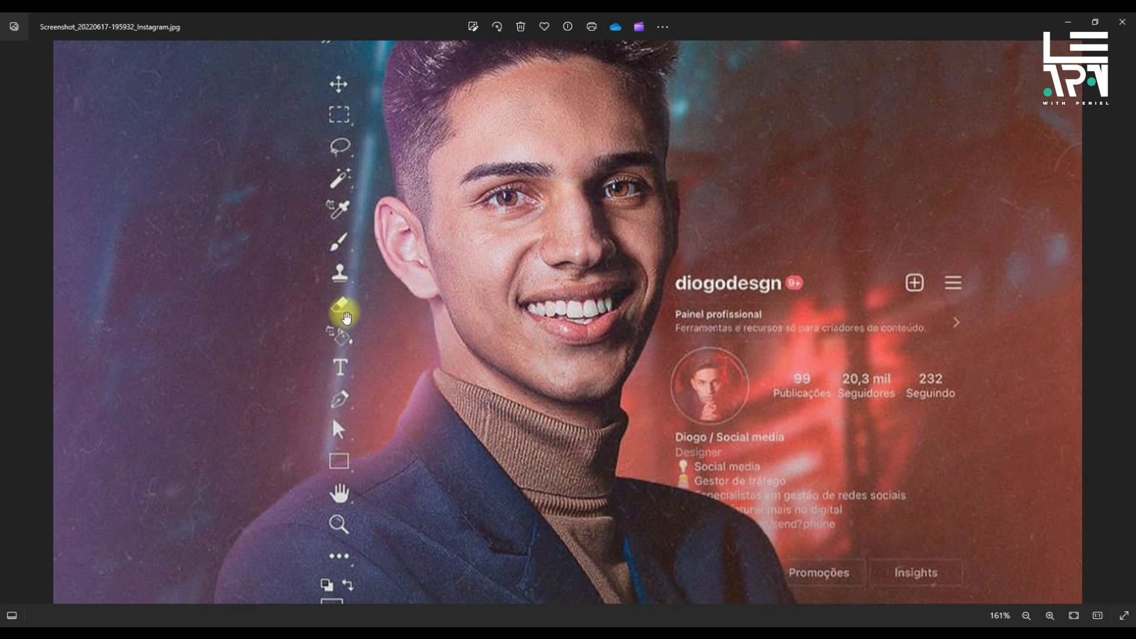
- Examine the reference Instagram design, including the portrait, the vertical tool icons and the faded profile details
scroll(348, 161, "down", 5)
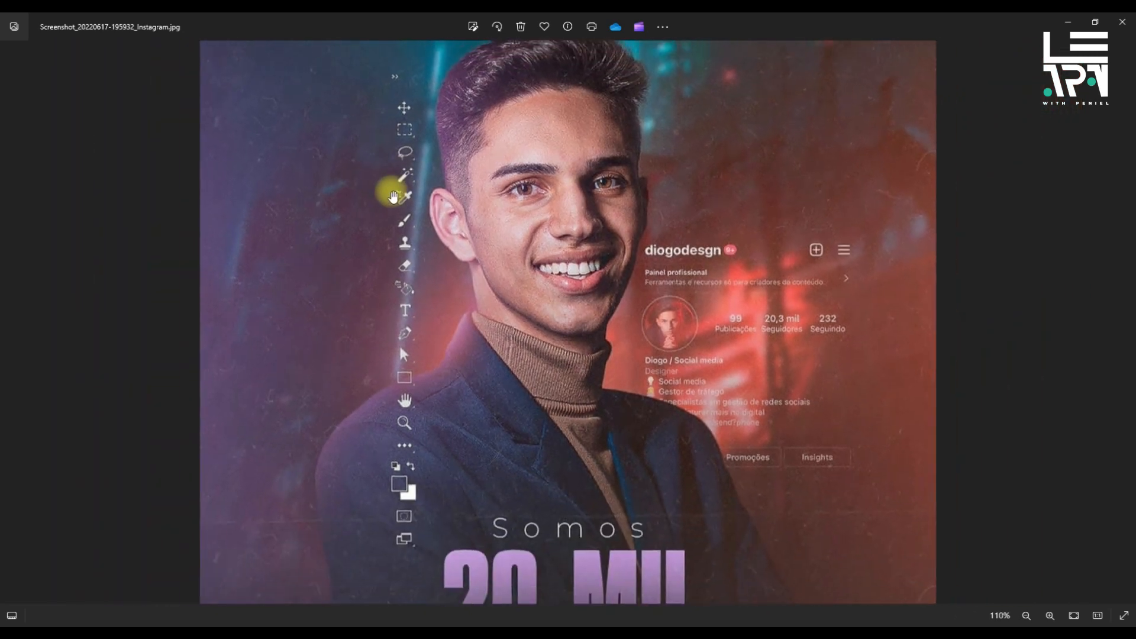
scroll(682, 255, "up", 3)
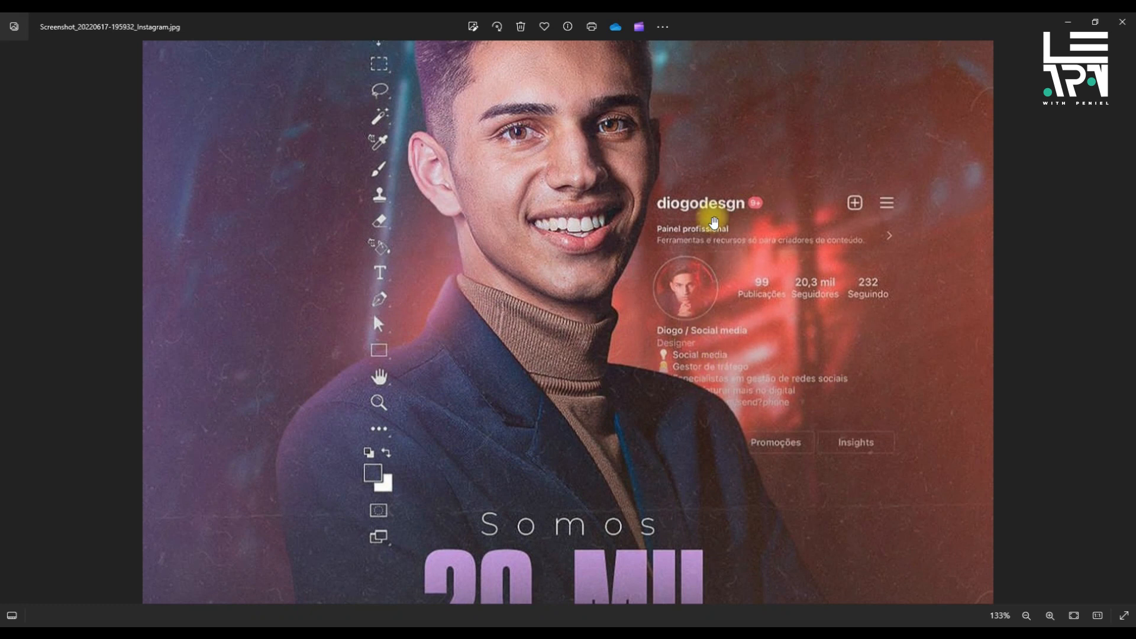
scroll(692, 320, "down", 3)
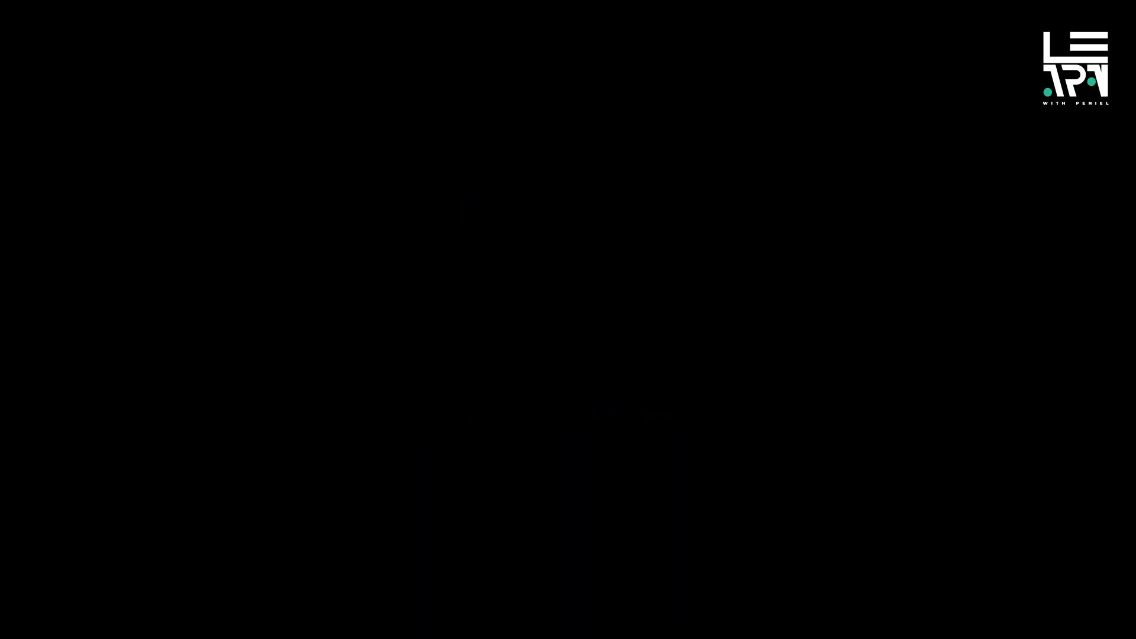
- Start a Pen path at the image's bottom edge and trace up the outer sleeve on the man's ear side
left_click(239, 564)
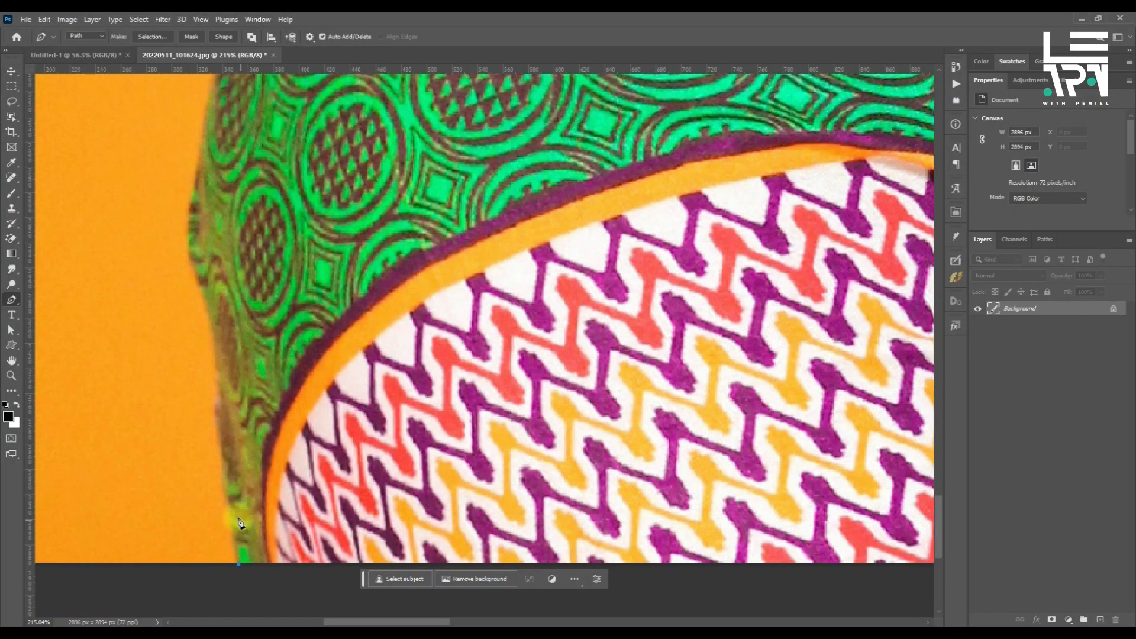
left_click(231, 518)
left_click(229, 490)
left_click(225, 464)
left_click(219, 411)
left_click(218, 386)
left_click(217, 358)
key("space")
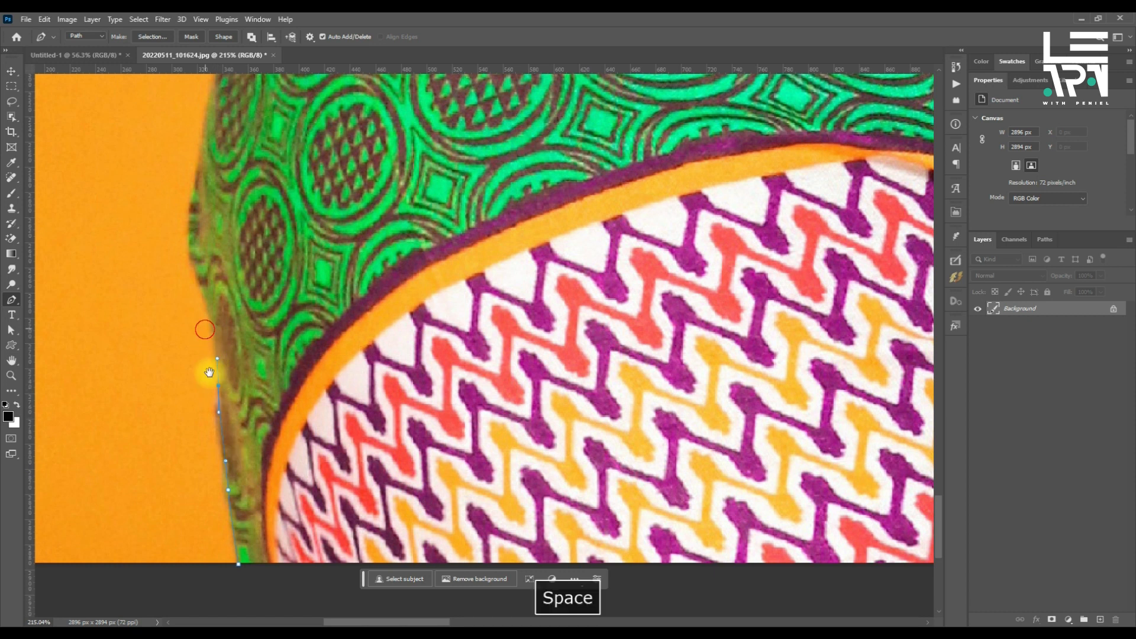
left_click_drag(204, 335, 221, 436)
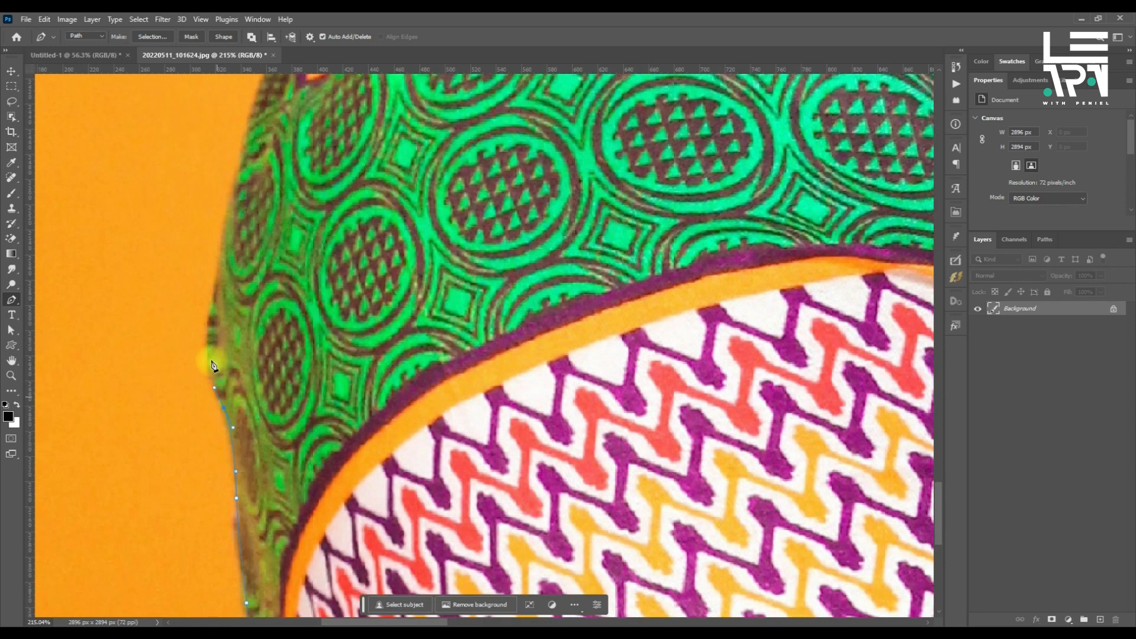
left_click(203, 320)
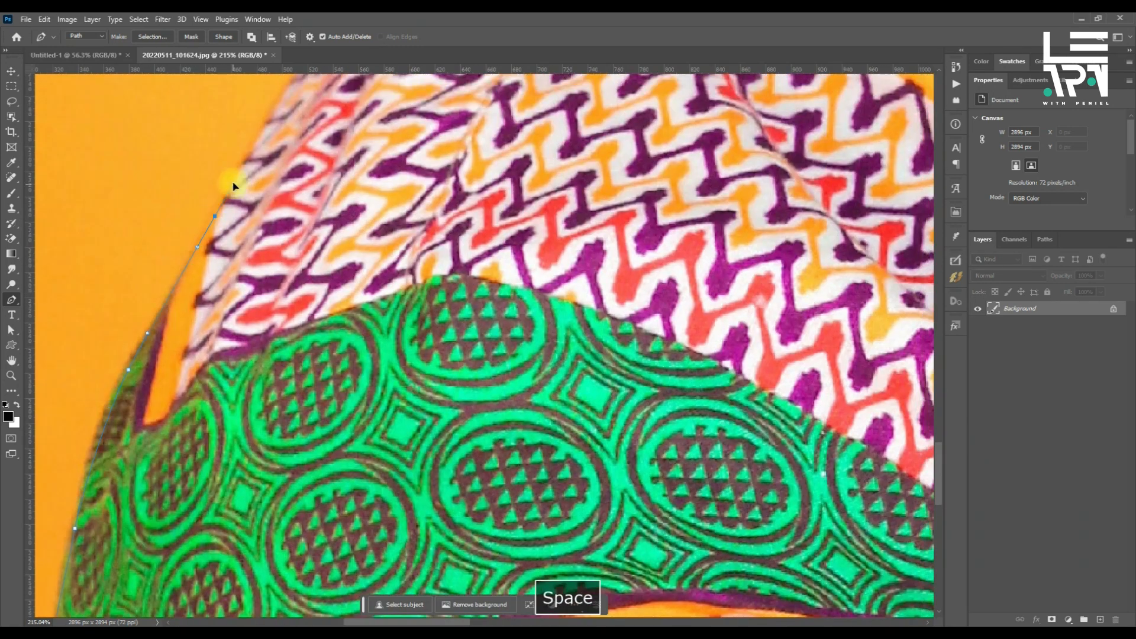
left_click_drag(234, 182, 94, 461)
left_click_drag(272, 178, 109, 429)
- Continue the Pen path over the shoulder and collar and up the side of the neck
left_click(241, 229)
left_click_drag(242, 228, 186, 326)
left_click_drag(257, 213, 278, 181)
left_click_drag(289, 123, 296, 111)
left_click_drag(303, 106, 284, 172)
left_click(273, 221)
left_click_drag(271, 95, 248, 397)
key("ctrl+z")
left_click_drag(247, 238, 241, 188)
left_click_drag(238, 179, 219, 427)
- Trace the path around the outer contour of the man's visible ear
left_click_drag(233, 300, 205, 283)
left_click(251, 355)
left_click_drag(193, 302, 170, 596)
left_click(144, 337)
left_click_drag(174, 277, 184, 260)
left_click_drag(224, 228, 248, 227)
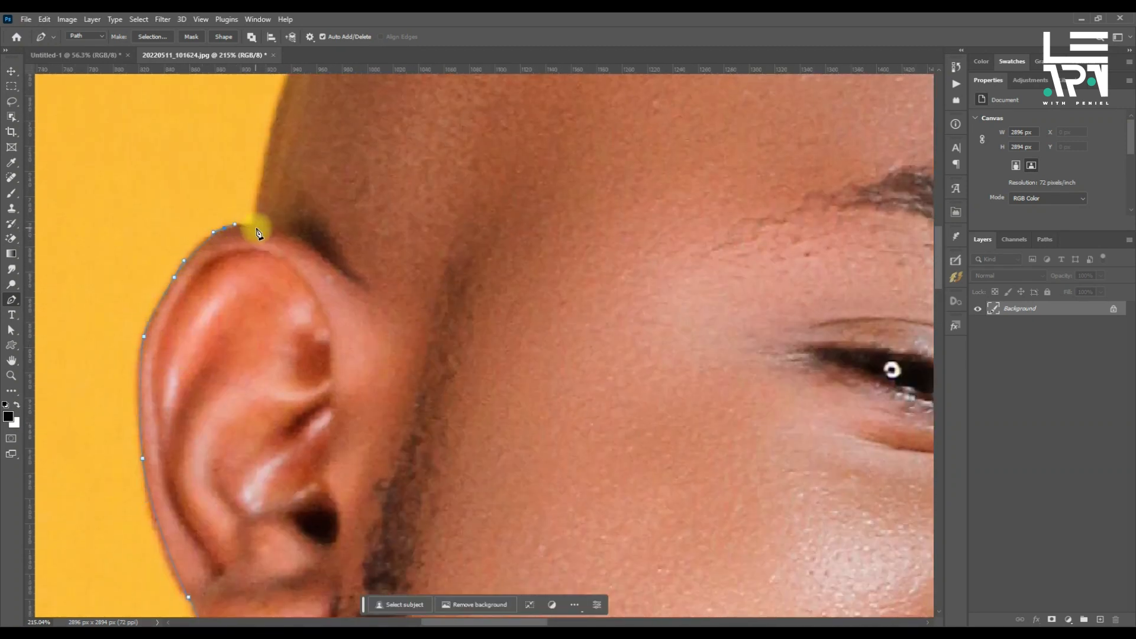
- Extend the path from the top of the ear up the back of the head to the crown
left_click_drag(268, 158, 187, 330)
left_click_drag(190, 321, 216, 233)
left_click_drag(313, 89, 228, 319)
key("ctrl+z")
left_click_drag(319, 159, 193, 272)
left_click_drag(225, 269, 278, 243)
left_click_drag(395, 234, 235, 283)
left_click_drag(284, 248, 340, 244)
- Trace the path over the crown and down towards the forehead, undoing the last misplaced anchor
left_click_drag(497, 245, 535, 254)
left_click_drag(637, 285, 403, 193)
left_click_drag(570, 321, 598, 359)
left_click_drag(610, 379, 438, 223)
left_click_drag(495, 320, 508, 348)
left_click_drag(521, 414, 471, 289)
key("ctrl+z")
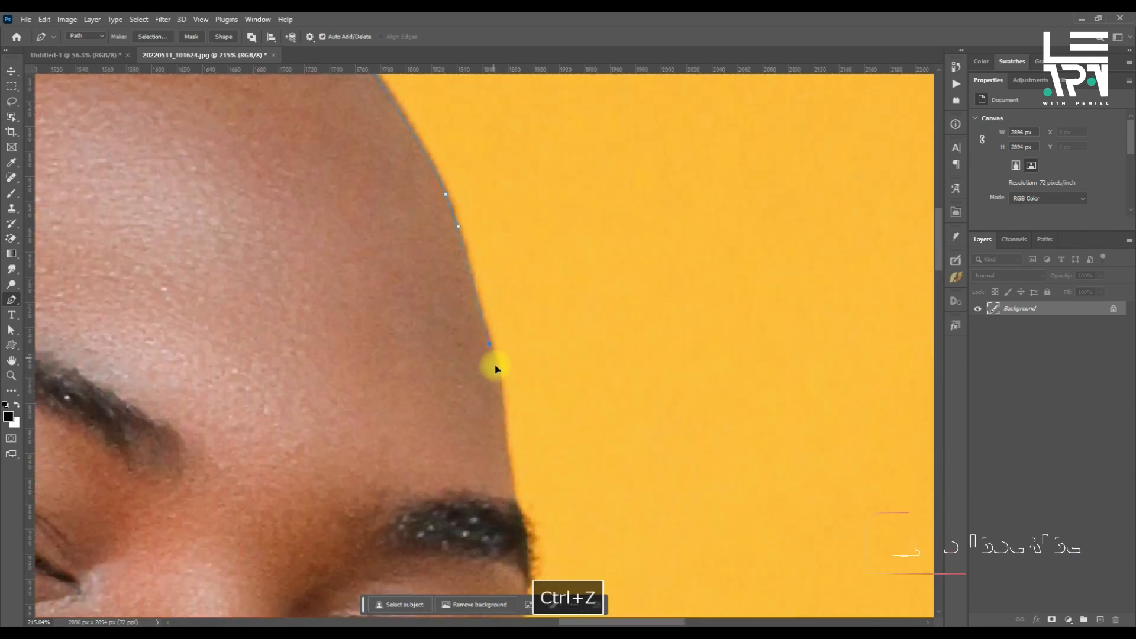
- Trace the path down the forehead, brow, cheek and beard to where the far shoulder begins
left_click(489, 347)
left_click_drag(524, 473, 450, 333)
left_click_drag(449, 392, 451, 412)
left_click_drag(453, 456, 436, 330)
left_click(433, 331)
left_click(412, 344)
left_click_drag(400, 419, 397, 447)
left_click_drag(464, 408, 487, 149)
left_click_drag(423, 332, 360, 410)
key("ctrl+z")
left_click_drag(337, 459, 358, 332)
left_click_drag(352, 338, 331, 372)
left_click_drag(292, 440, 291, 447)
left_click(301, 464)
- Continue the path along the far shoulder and upper sleeve beside the raised hand
left_click_drag(465, 485, 487, 491)
scroll(497, 494, "down", 3)
left_click_drag(639, 556, 448, 396)
left_click_drag(503, 460, 526, 489)
left_click_drag(590, 565, 611, 590)
left_click_drag(506, 399, 544, 464)
left_click_drag(556, 503, 536, 349)
left_click_drag(552, 528, 476, 359)
left_click_drag(507, 457, 515, 474)
left_click_drag(550, 550, 461, 365)
left_click_drag(506, 447, 506, 458)
left_click_drag(497, 477, 494, 487)
- Trace the remaining sleeve edge down to the image's bottom and close the path at its starting point
left_click_drag(510, 526, 353, 157)
left_click(354, 166)
left_click(391, 262)
left_click(420, 384)
left_click(429, 418)
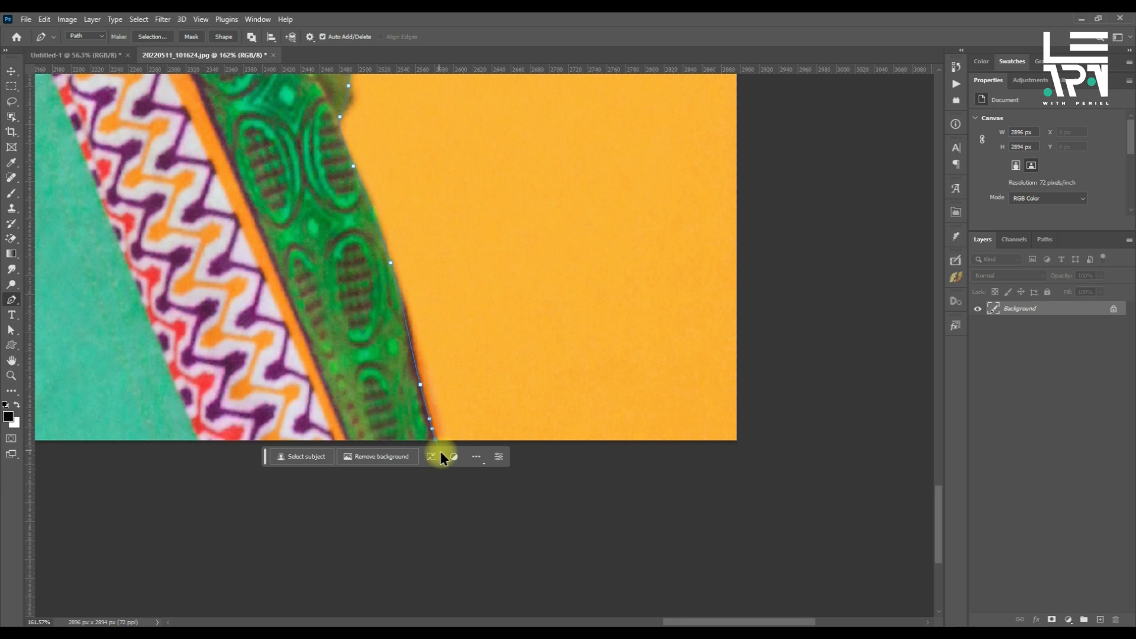
scroll(375, 474, "down", 10)
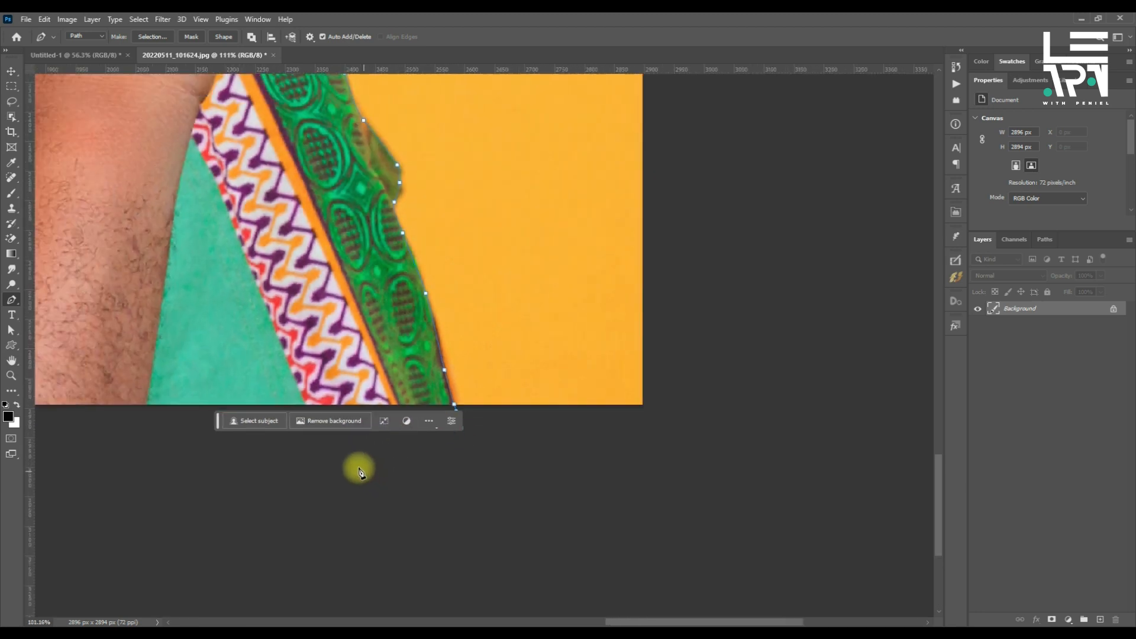
scroll(325, 463, "down", 3)
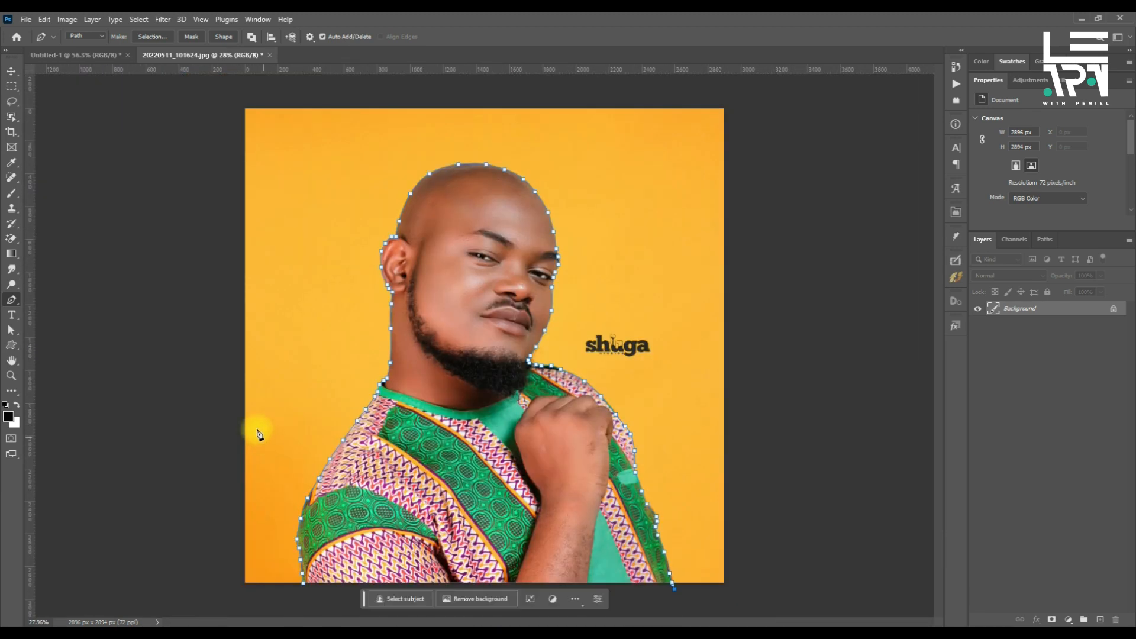
left_click(306, 589)
- Convert the path to a new selection with a 0.5 pixel feather and use it to mask out the background
right_click(467, 376)
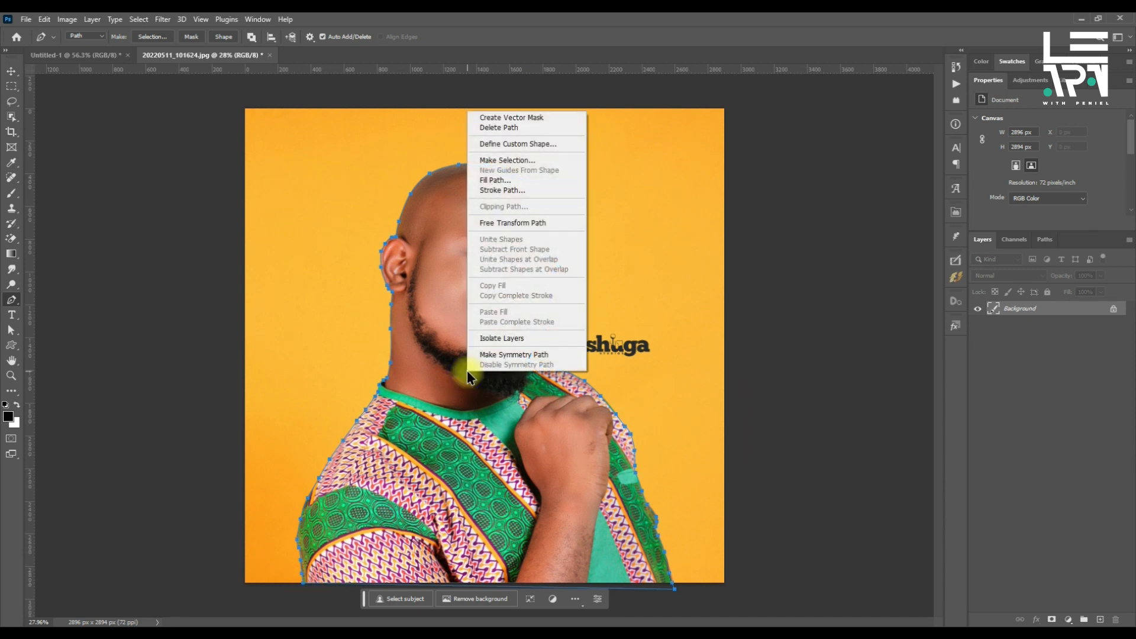
left_click(508, 160)
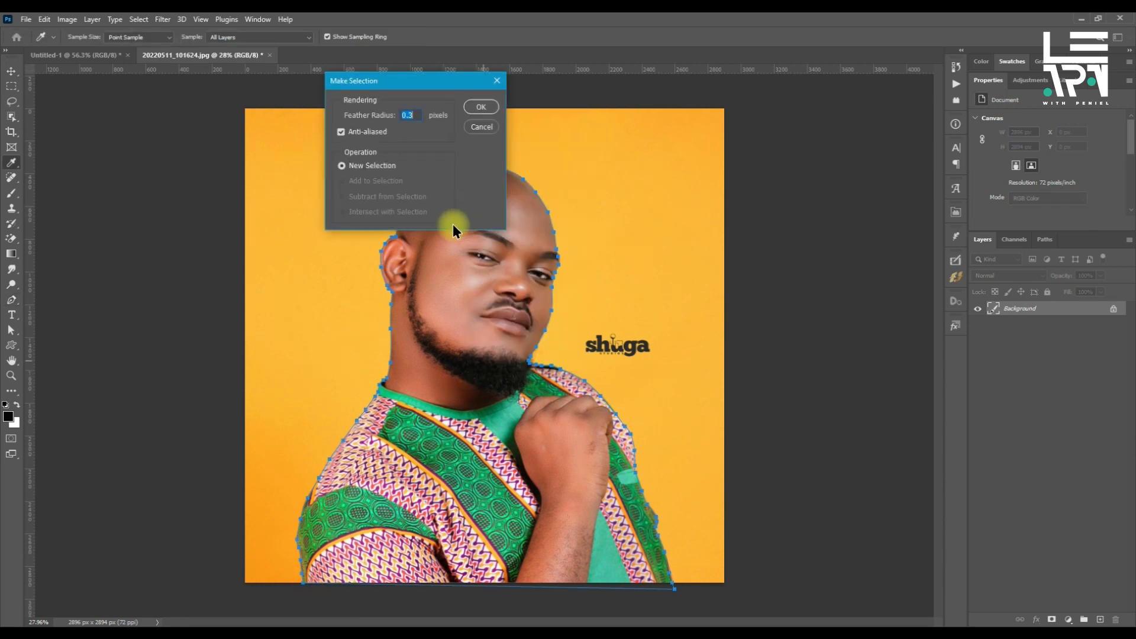
type("0.5")
key("Return")
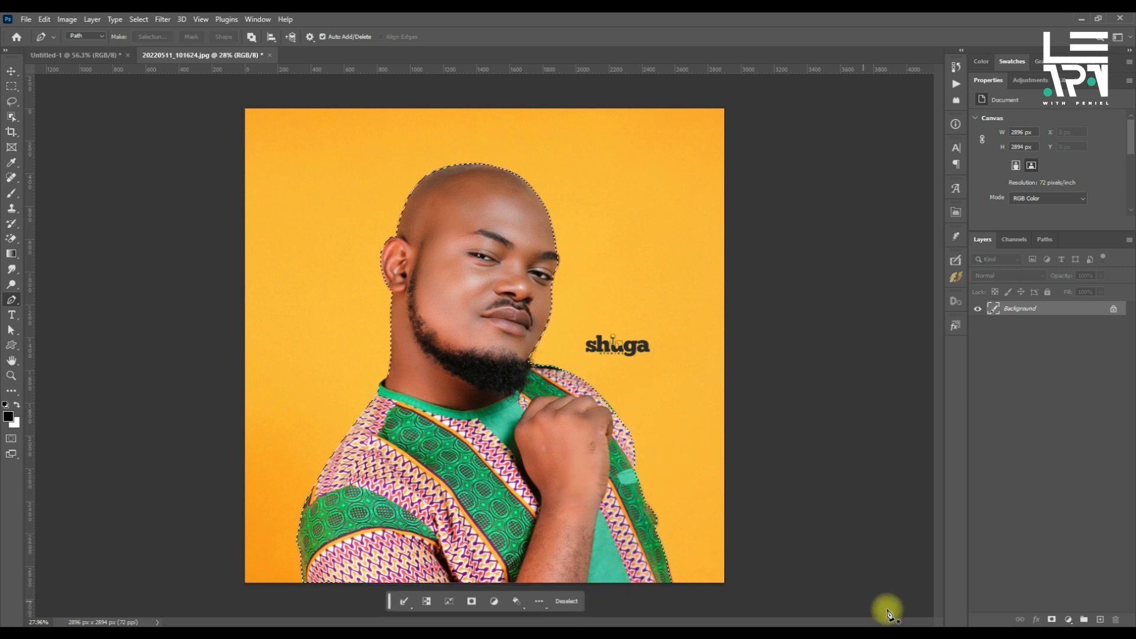
left_click(1052, 620)
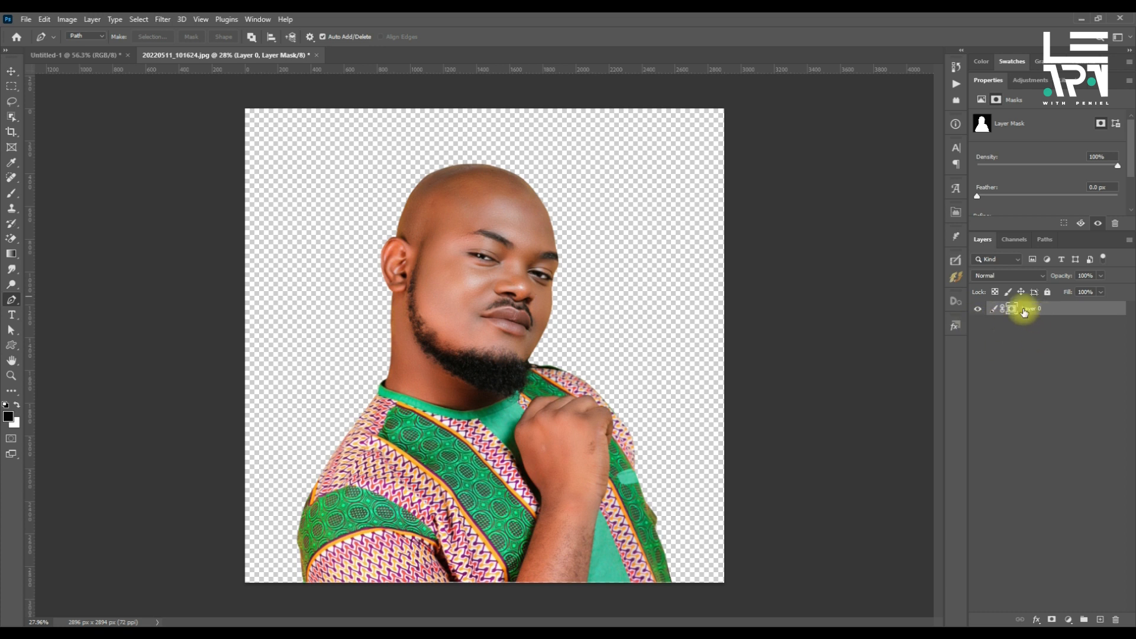
- Open the portrait layer's image in the Camera Raw Filter and load a saved settings file
left_click(997, 316)
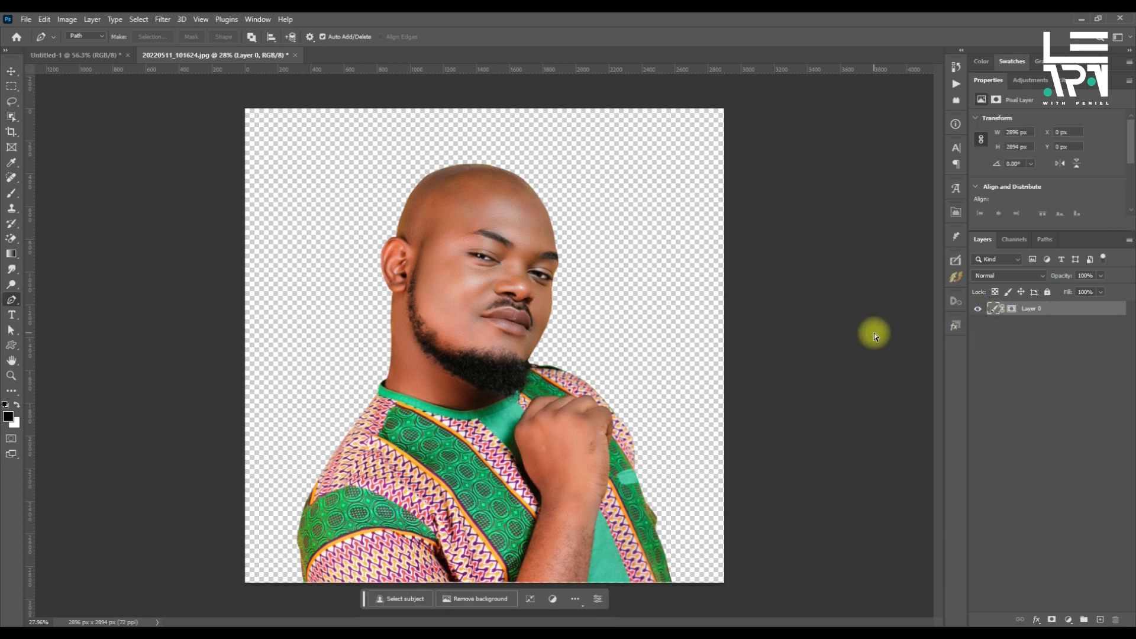
key("ctrl+shift+a")
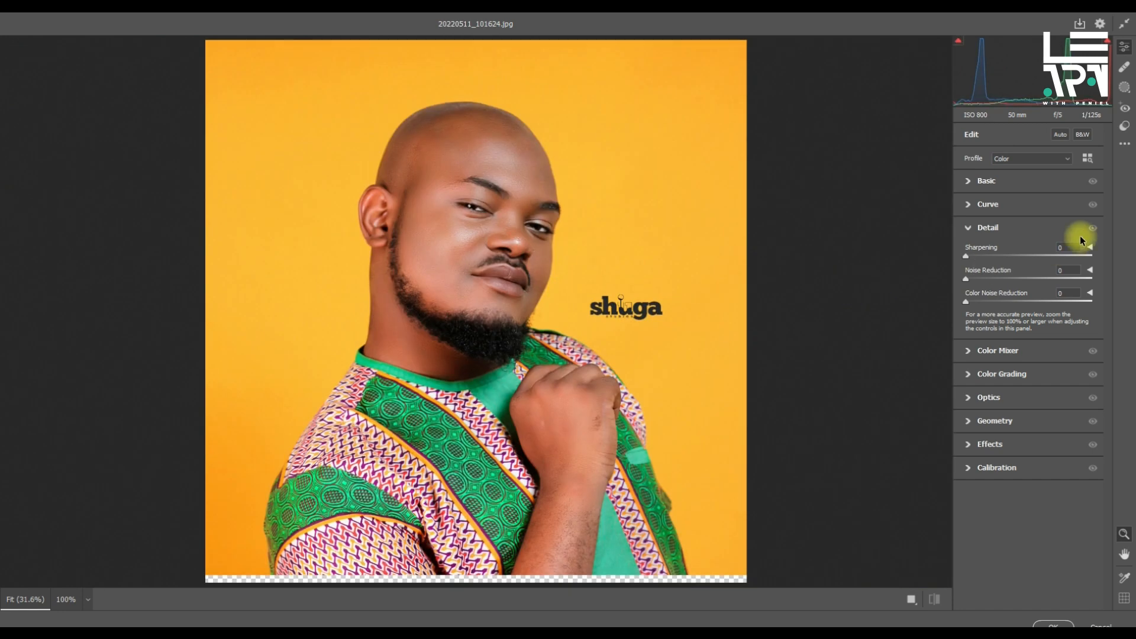
left_click(1124, 144)
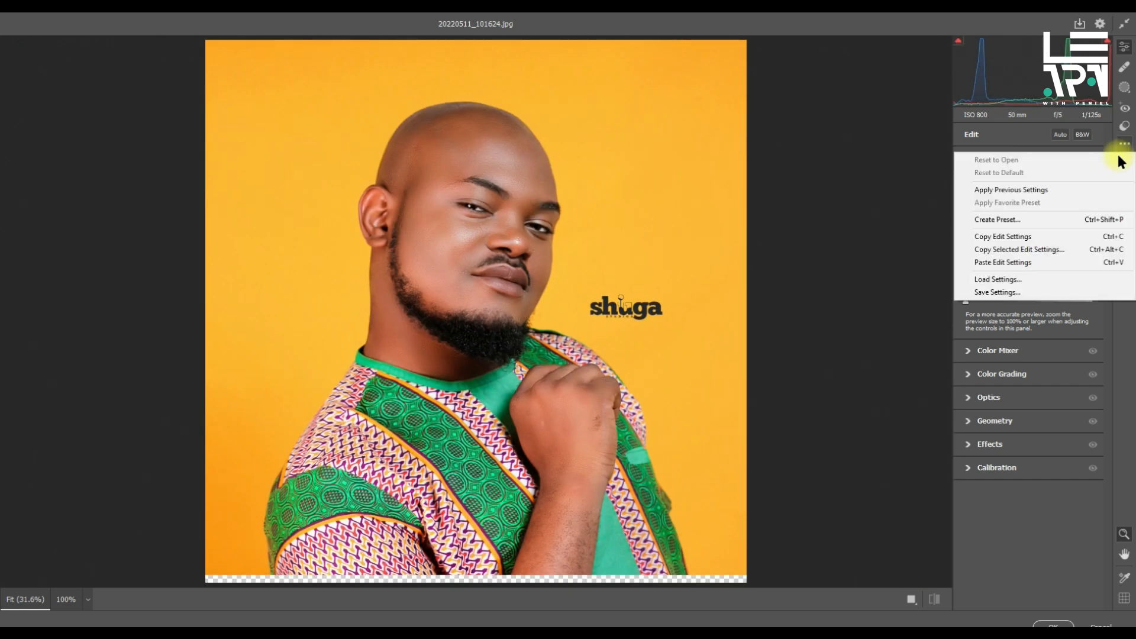
left_click(995, 280)
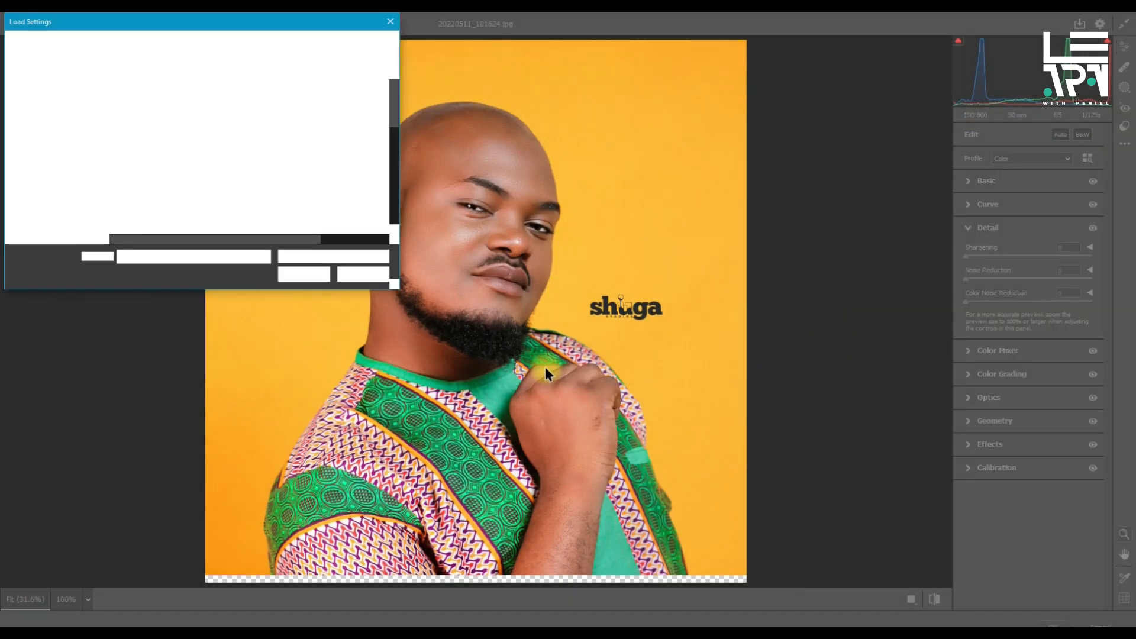
double_click(139, 218)
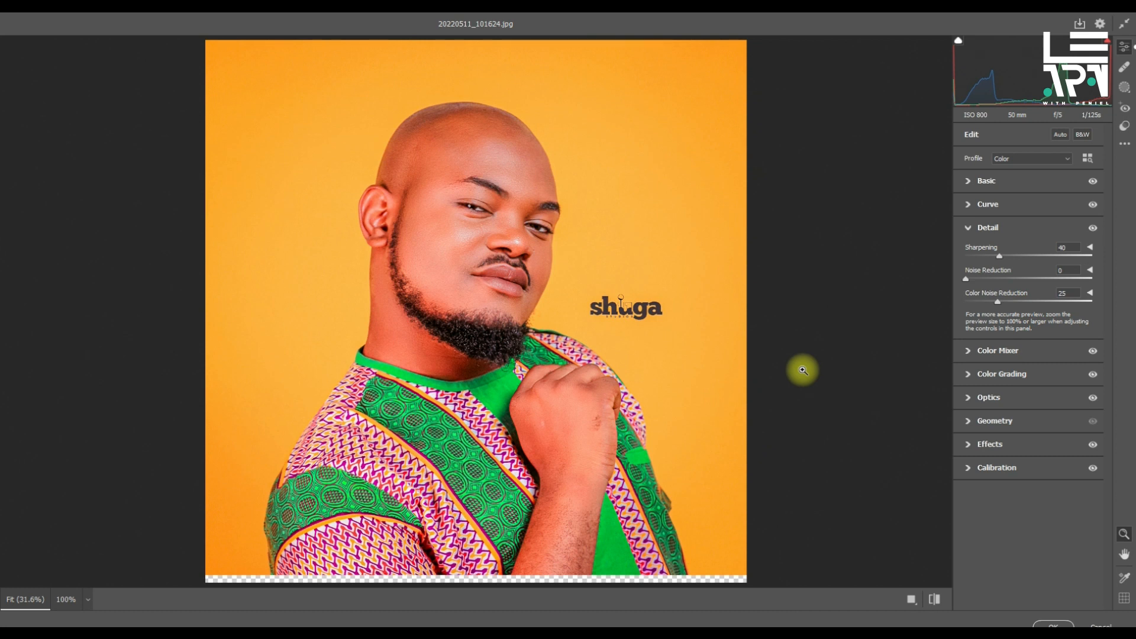
- In the Color Mixer, sample the forehead and reduce its saturation to Reds -6 and Oranges -14
left_click(970, 229)
left_click(969, 252)
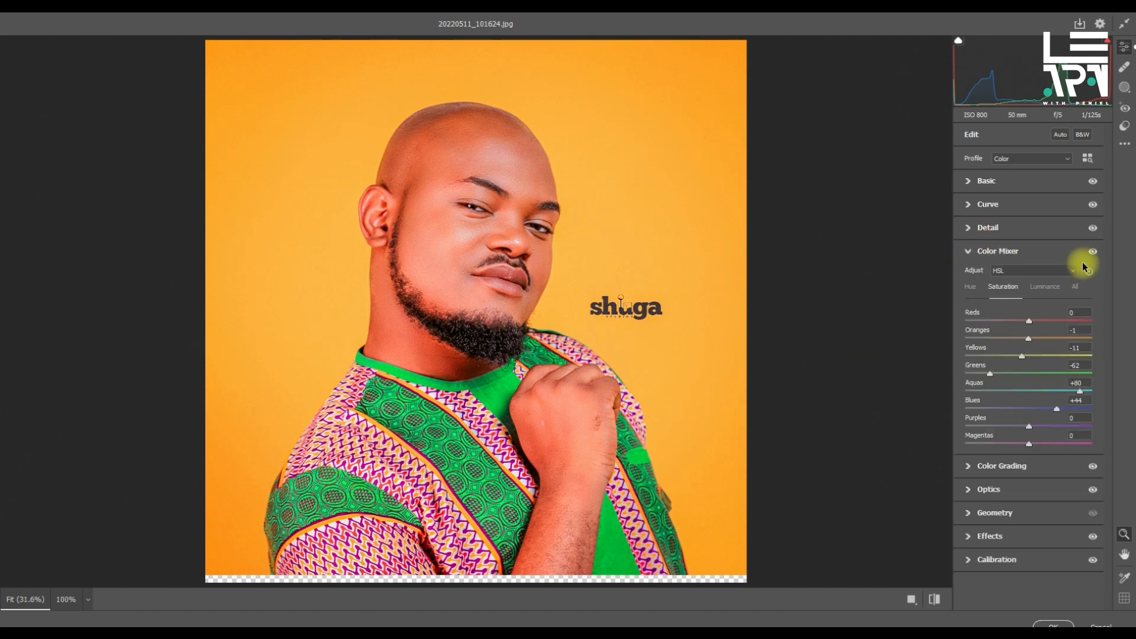
left_click(1087, 270)
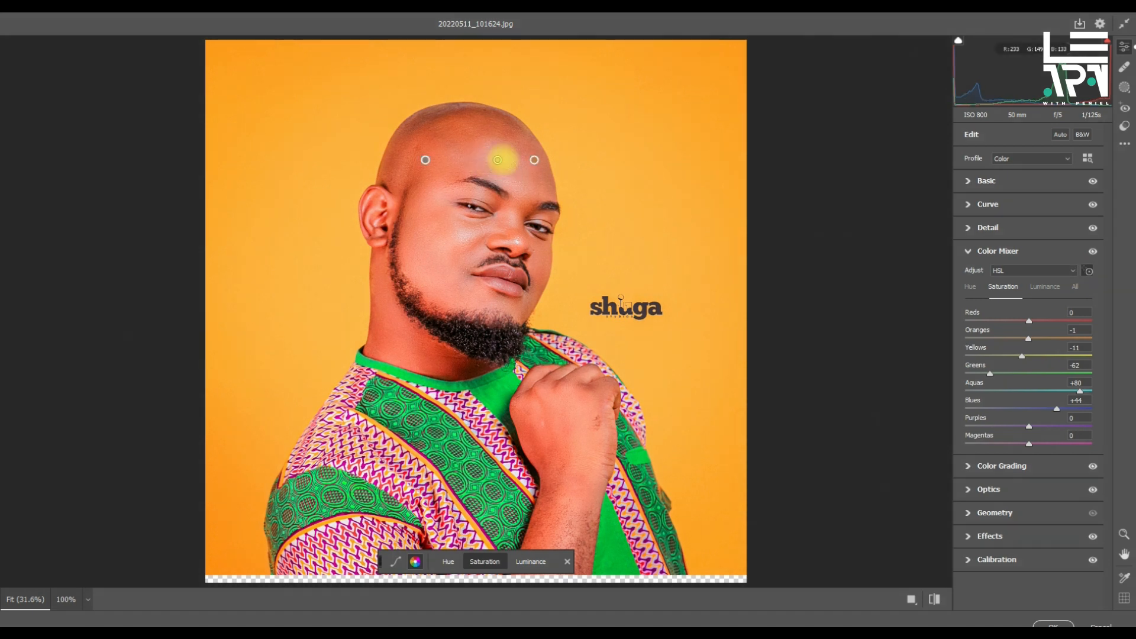
left_click_drag(510, 160, 471, 158)
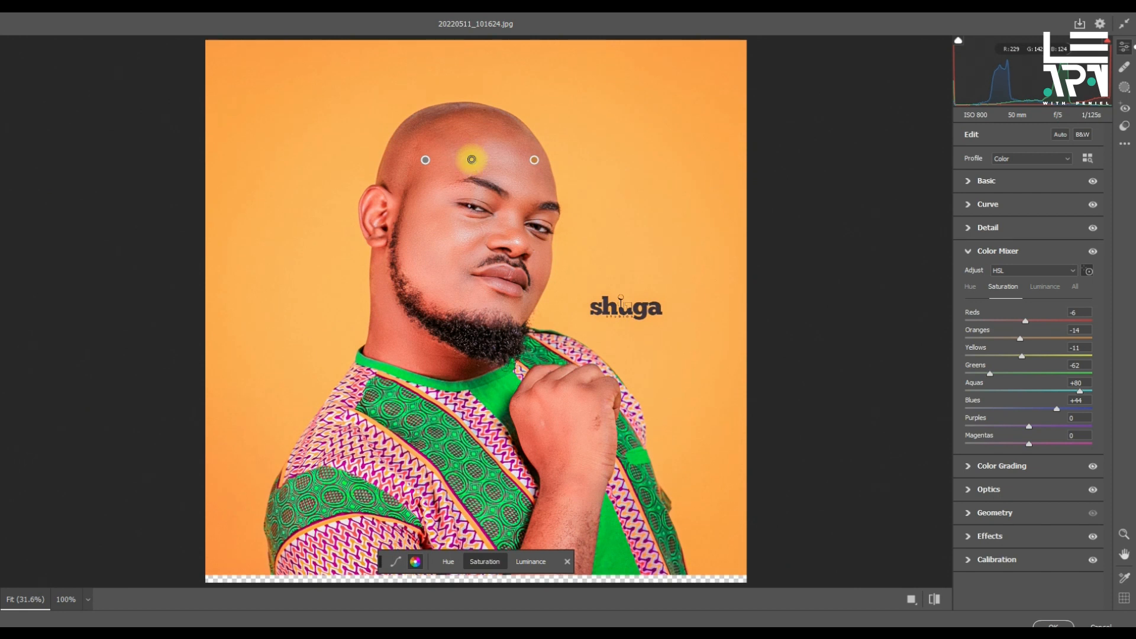
- Set the skin's hue to Reds +10 and Oranges +31, and its luminance to Reds +4 and Oranges +14
left_click(447, 562)
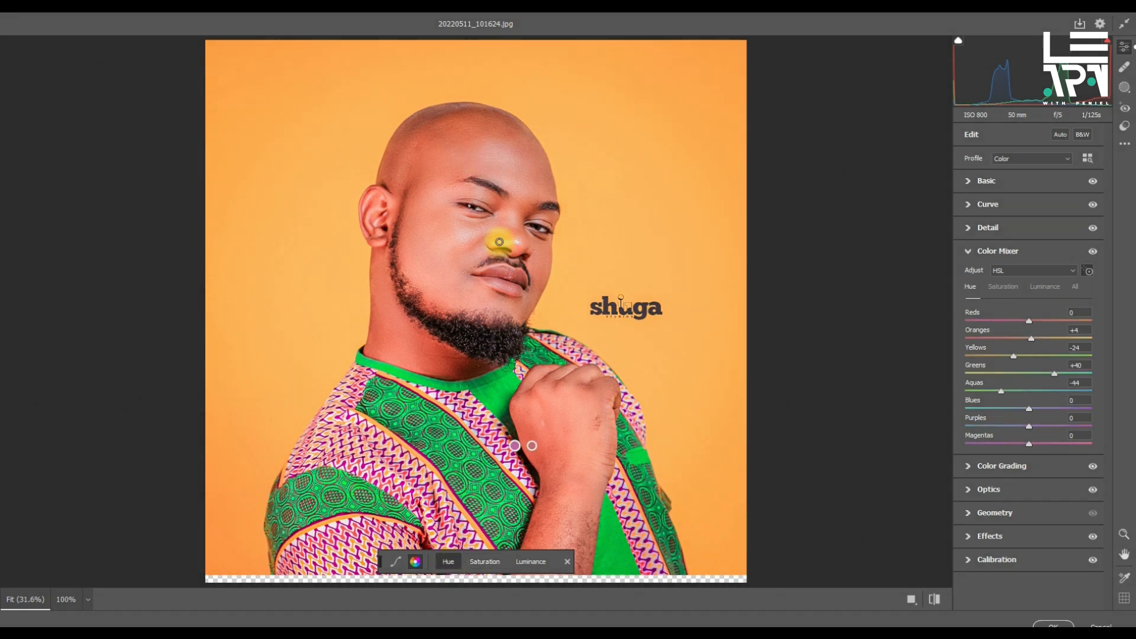
left_click_drag(487, 158, 504, 161)
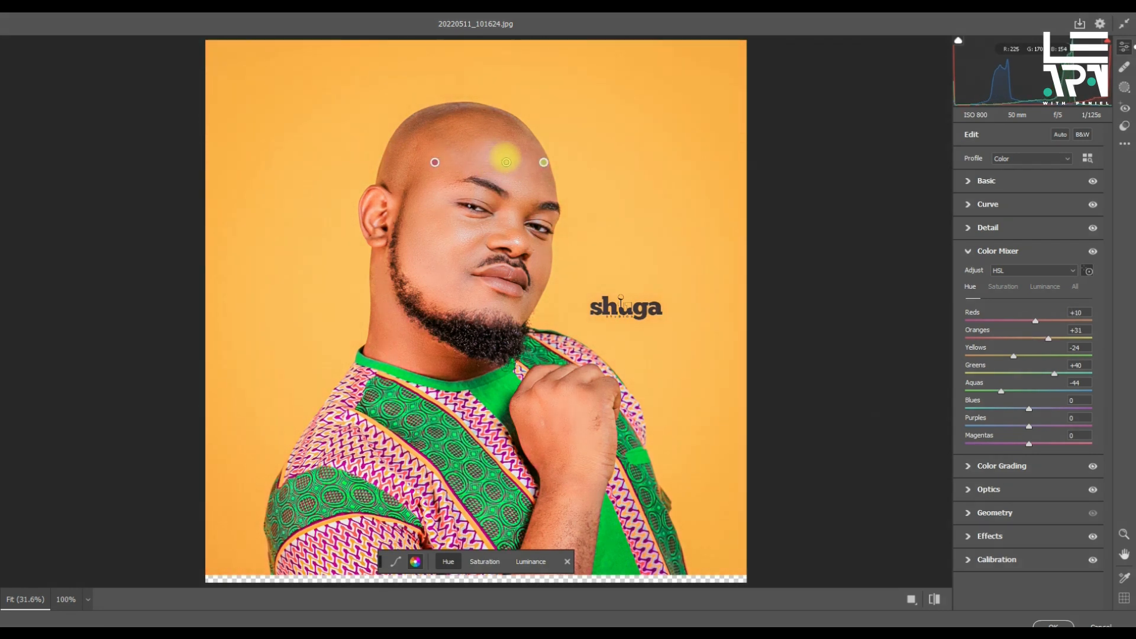
left_click(532, 561)
left_click_drag(485, 149, 490, 150)
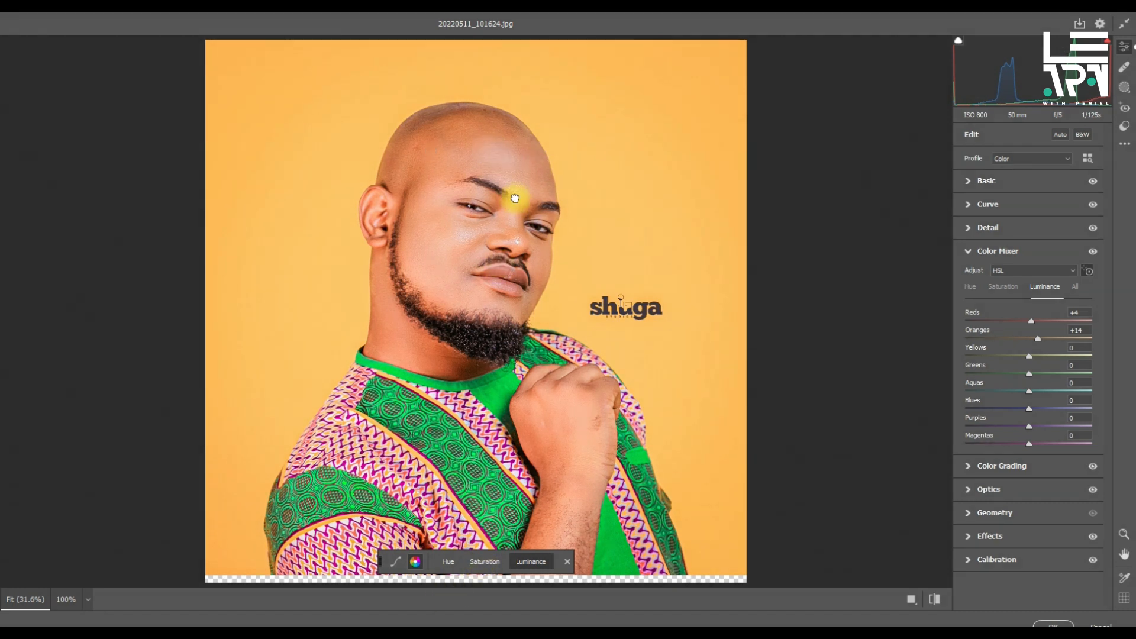
- Set saturation to Reds +3 and Oranges +14 for the skin, and Greens -57 and Aquas +100 for the shirt
mouse_move(517, 178)
left_mouse_down()
mouse_move(507, 178)
mouse_move(525, 177)
left_mouse_up()
left_click_drag(467, 232, 472, 233)
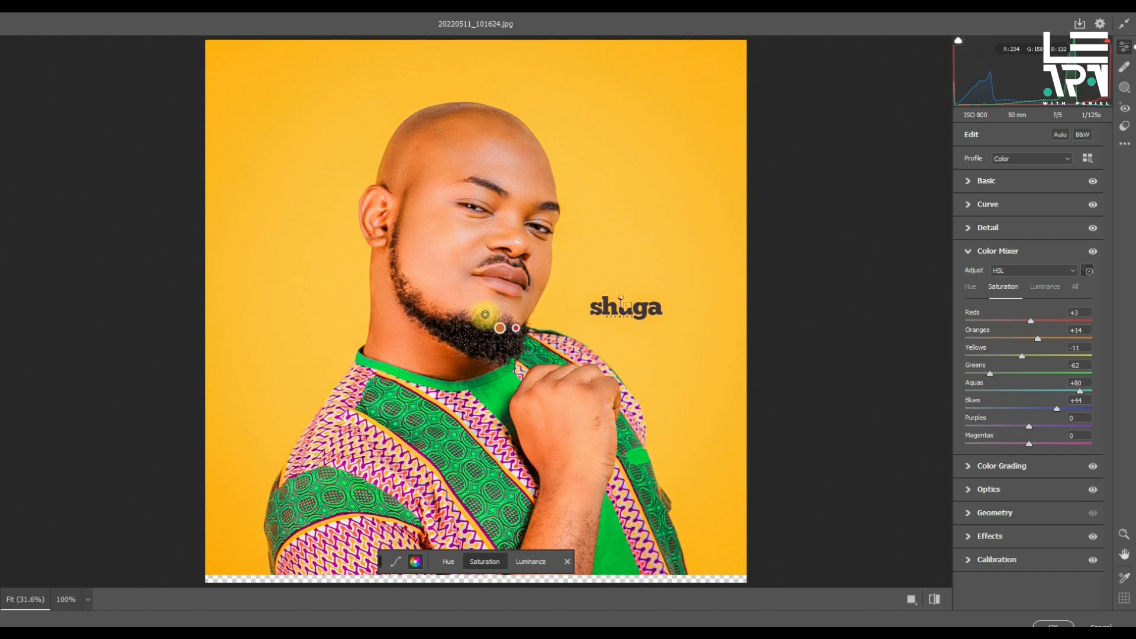
left_click_drag(492, 395, 542, 395)
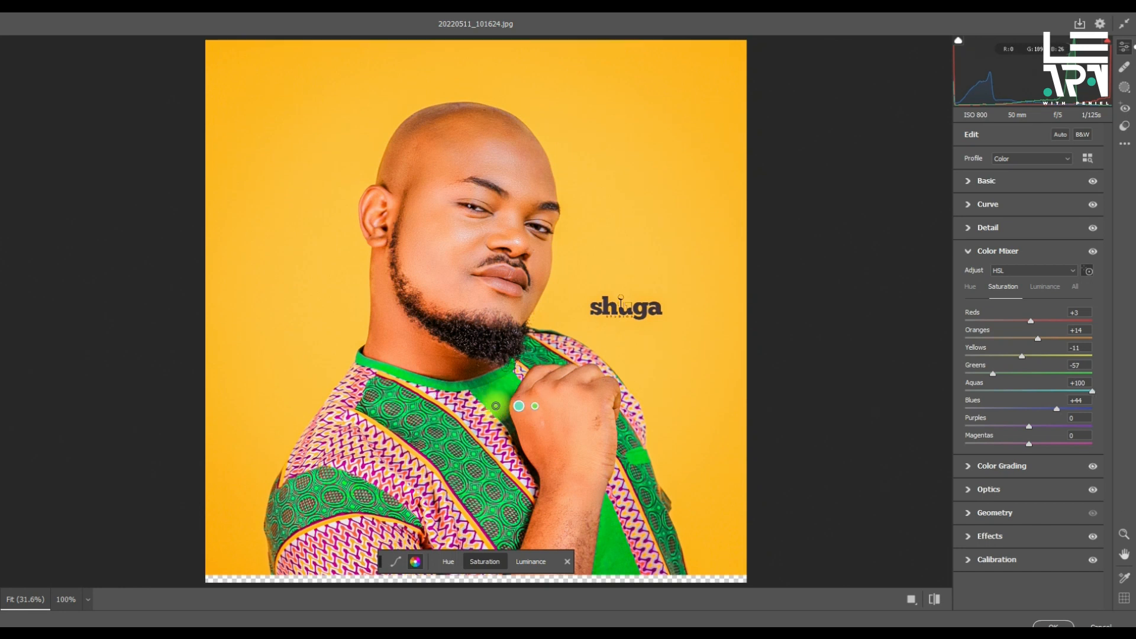
- Set the shirt's hue to Greens +39, Aquas -50 and luminance to Greens -4, Aquas -13, then apply the filter
left_click(449, 561)
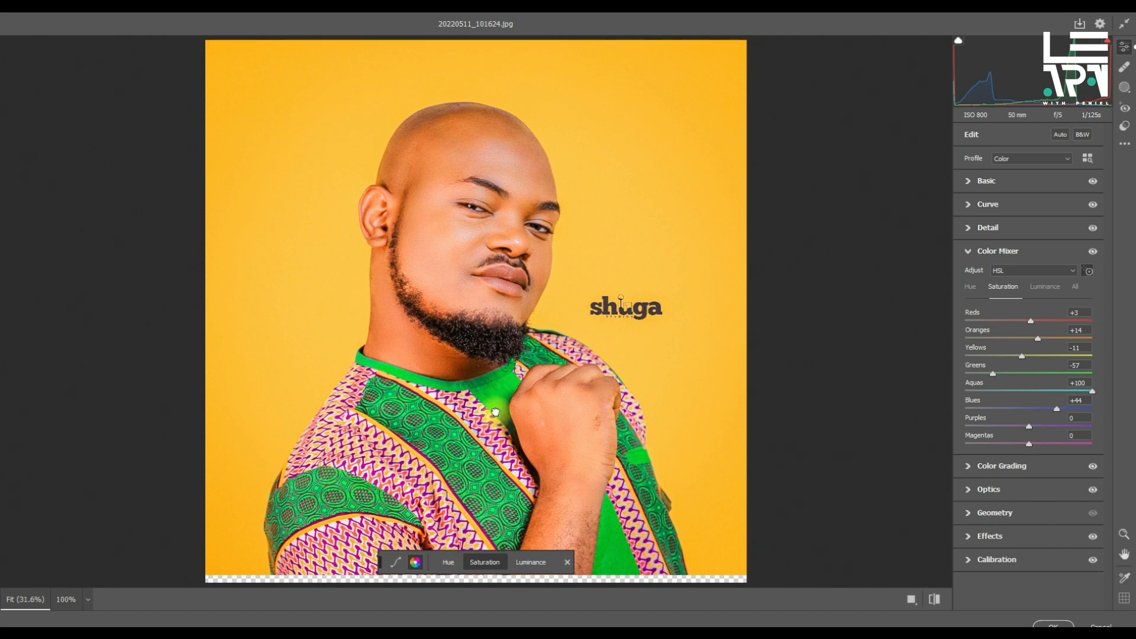
mouse_move(501, 394)
left_mouse_down()
mouse_move(481, 394)
mouse_move(508, 393)
left_mouse_up()
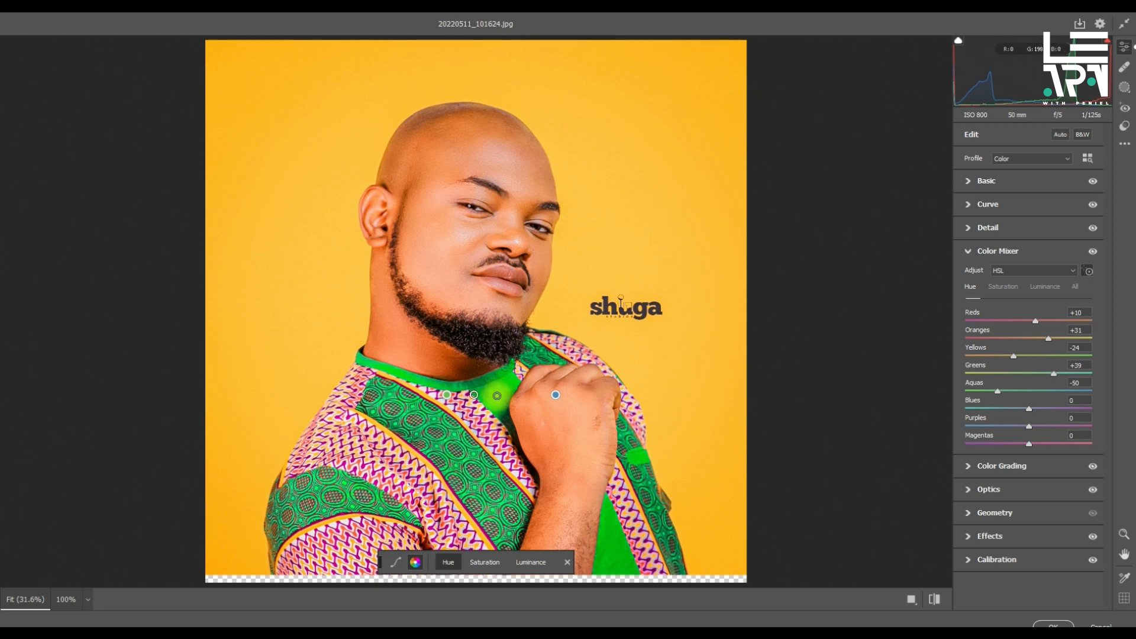
left_click(532, 562)
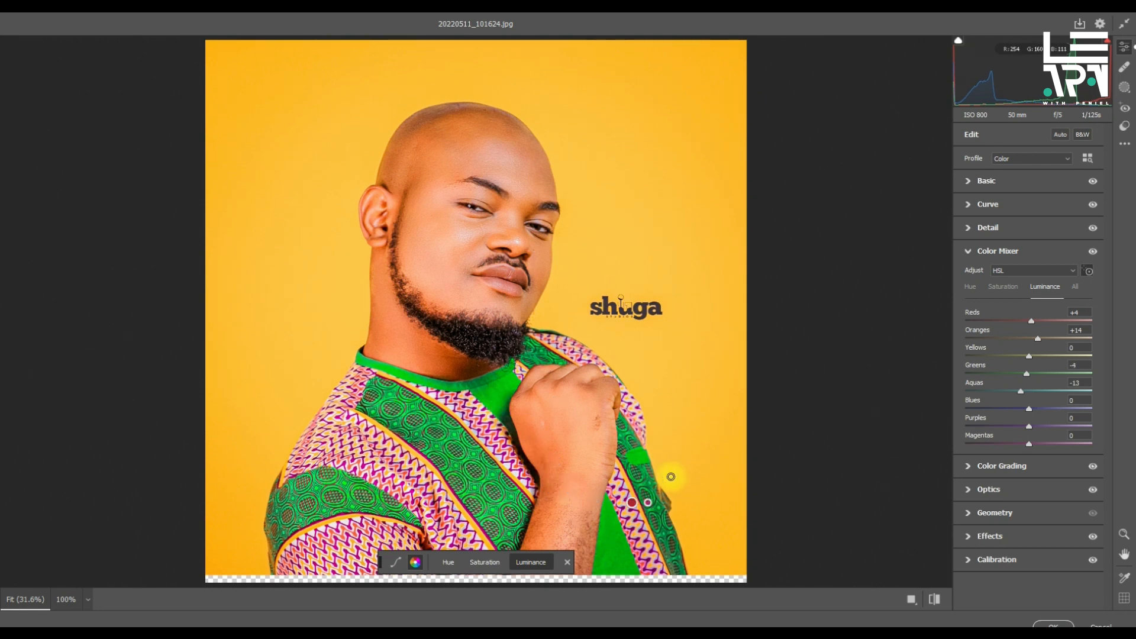
left_click(1053, 626)
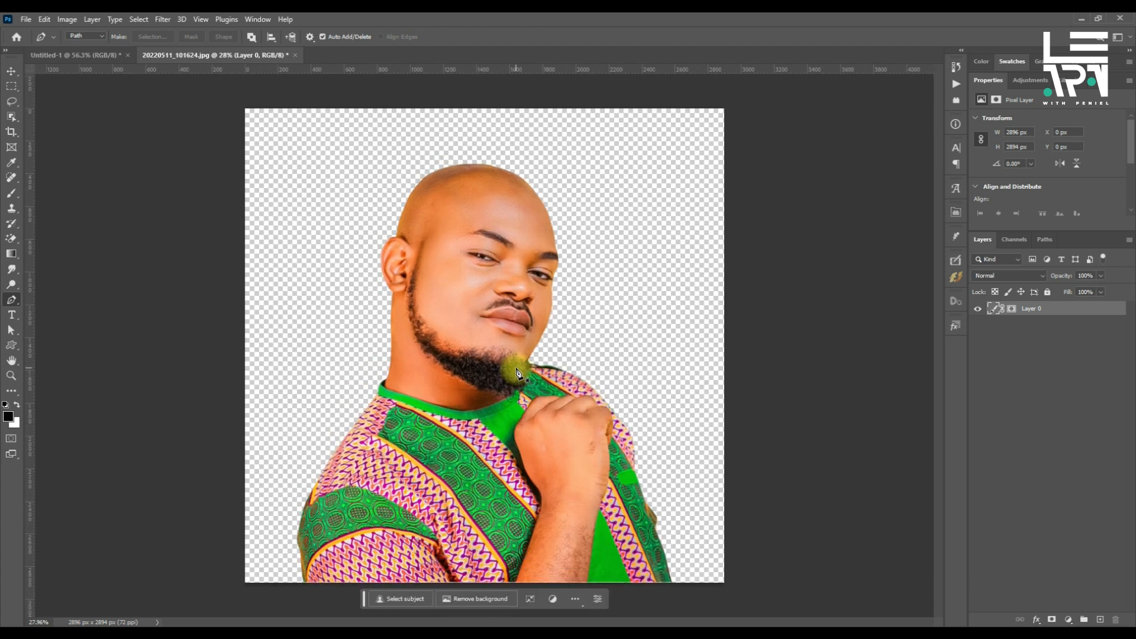
- Convert the masked portrait layer to a smart object
scroll(516, 373, "down", 1)
scroll(519, 375, "down", 1)
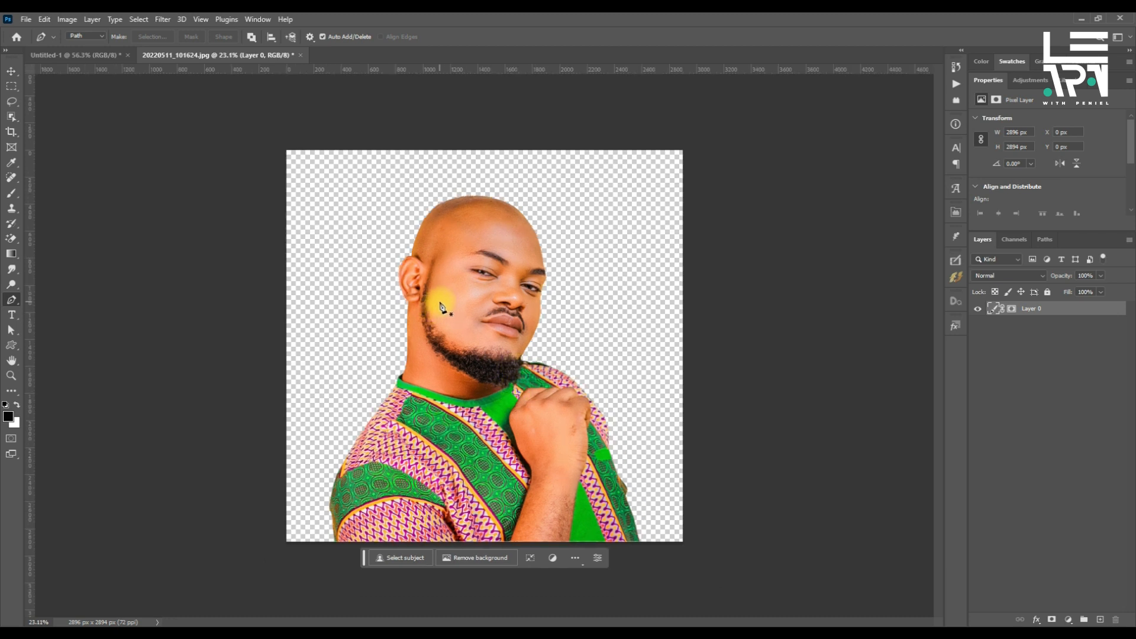
key("v")
right_click(1073, 309)
left_click(1081, 306)
right_click(1081, 306)
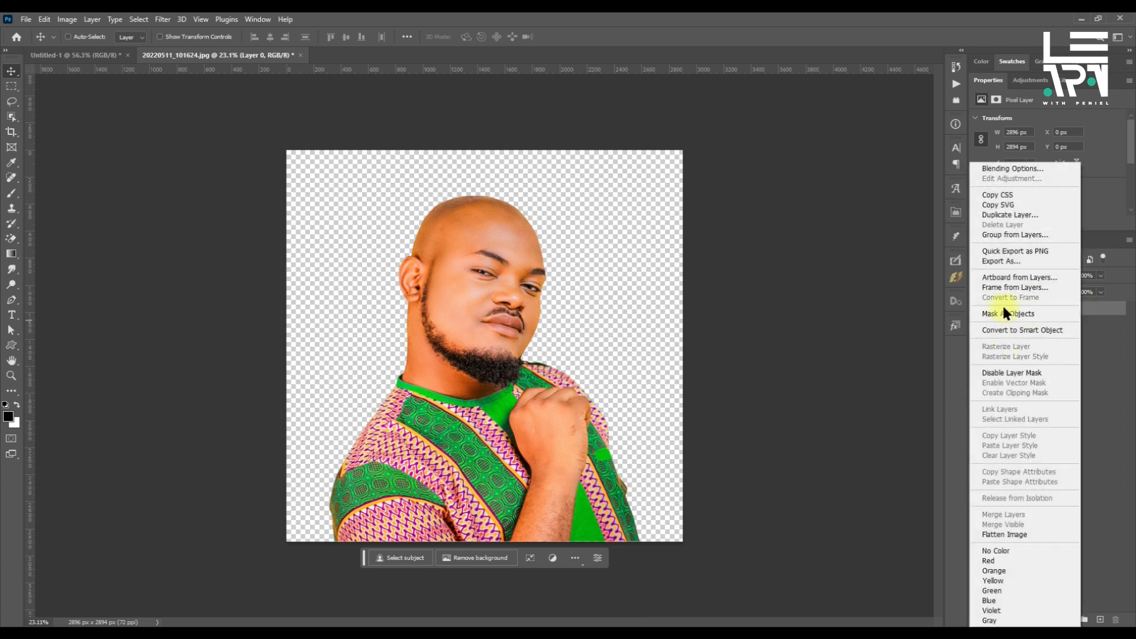
left_click(1030, 326)
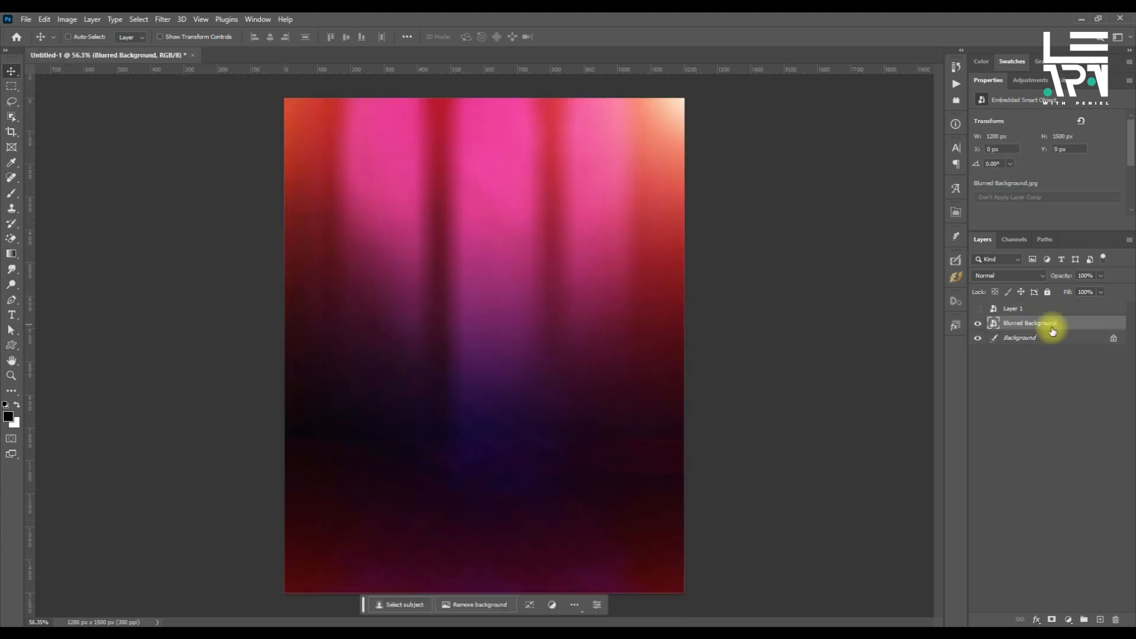
left_click(159, 19)
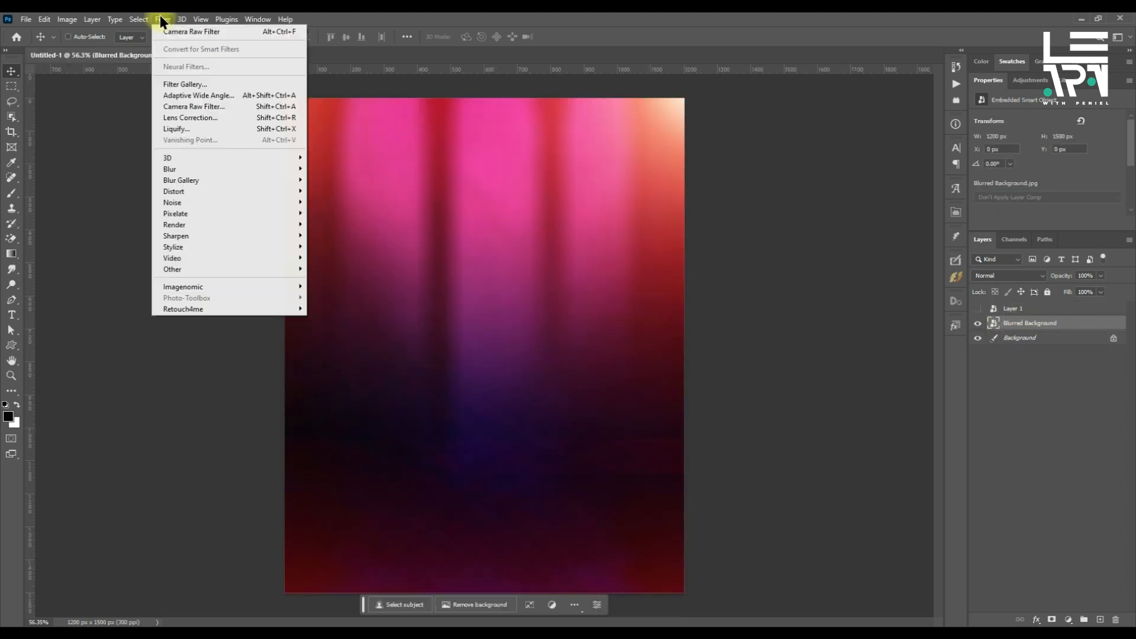
left_click(346, 15)
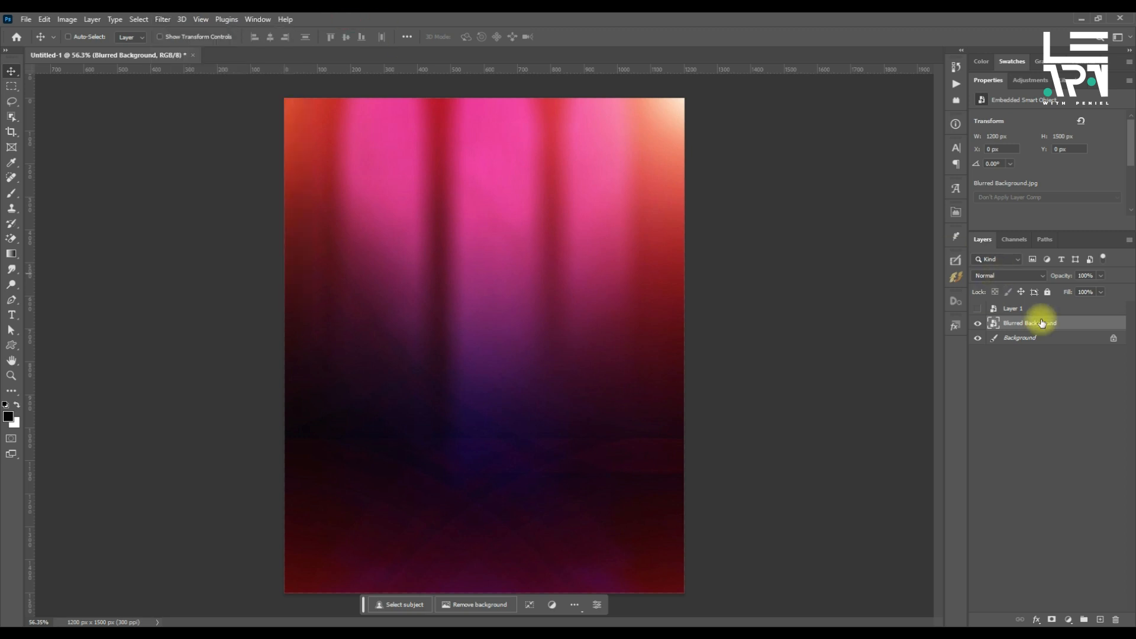
left_click(164, 20)
left_click(424, 19)
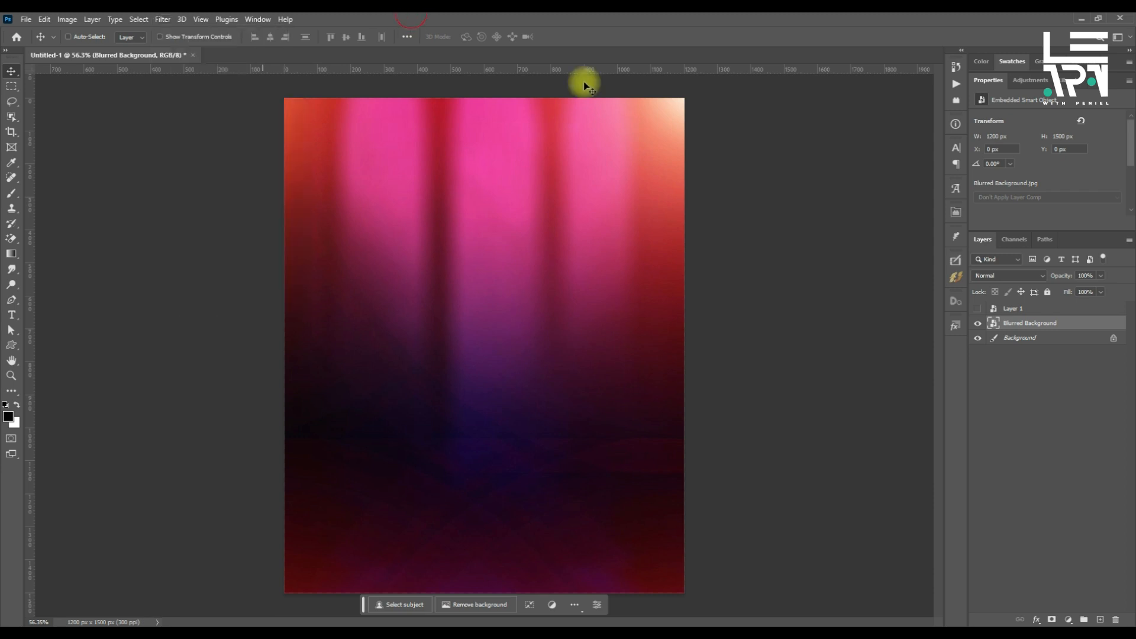
- Duplicate the Blurred Background layer, giving the copy 23% uniform noise and an opacity of 82%
key("ctrl+j")
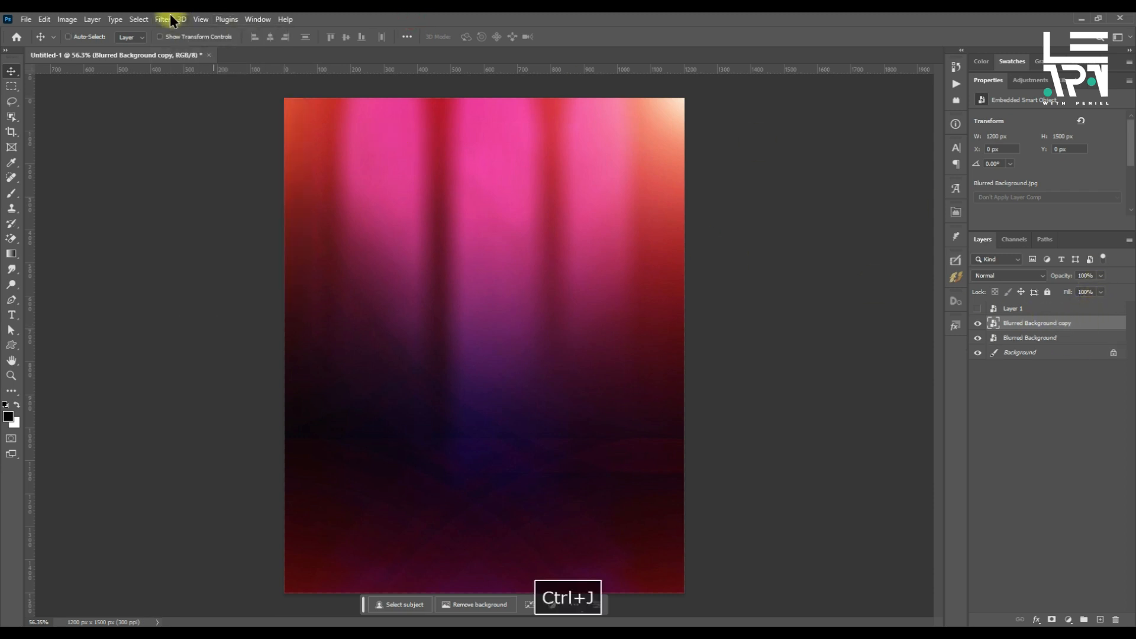
left_click(162, 19)
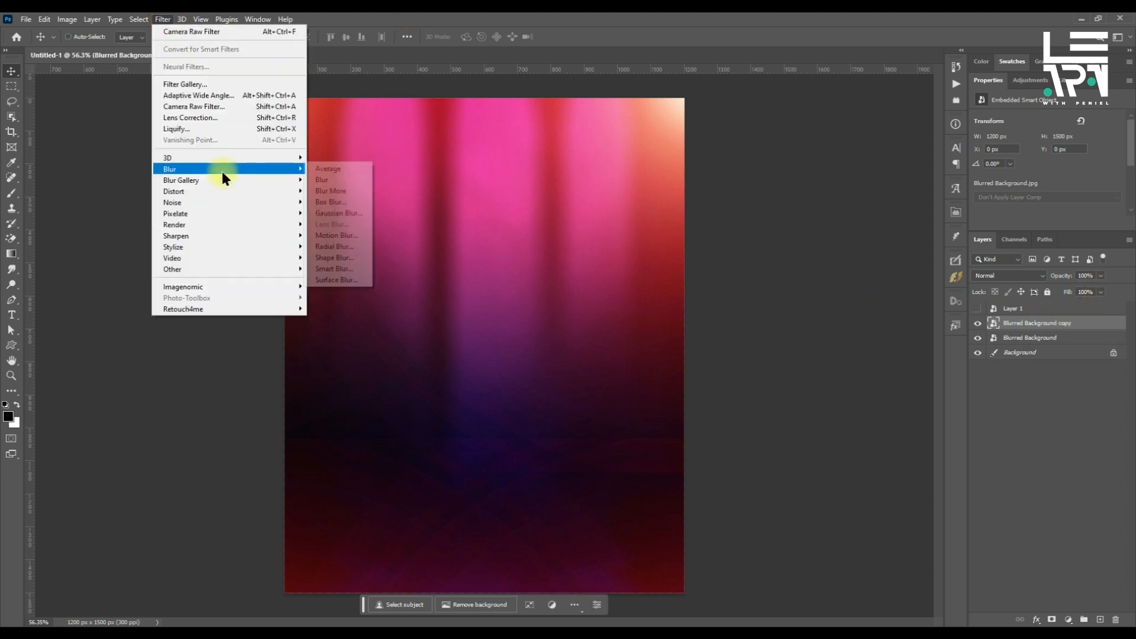
mouse_move(225, 242)
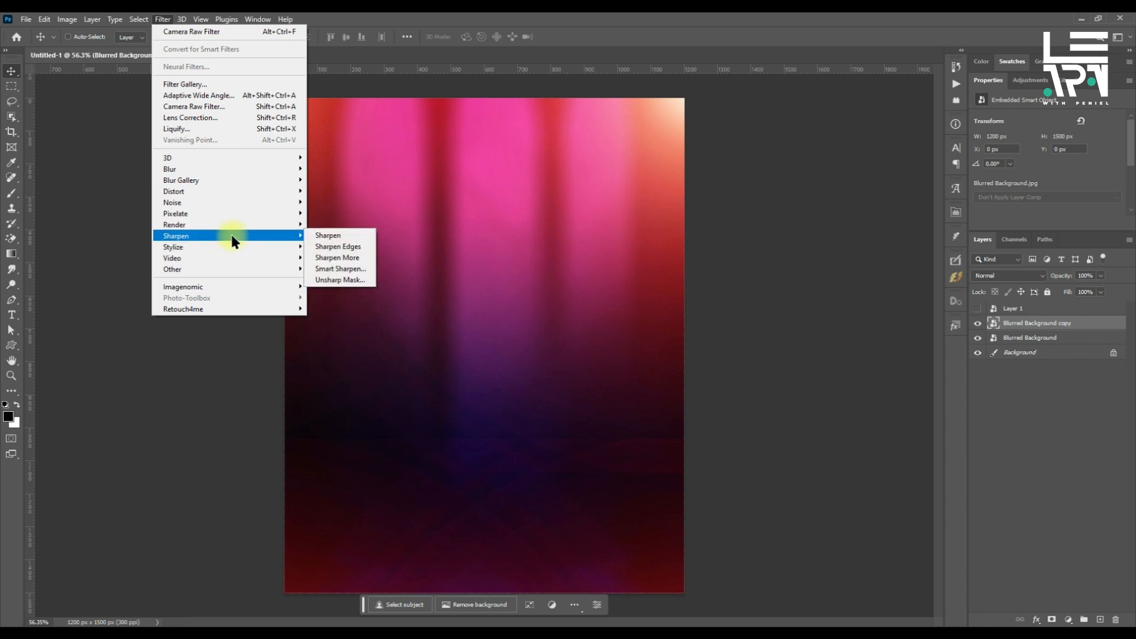
mouse_move(237, 204)
left_click(342, 203)
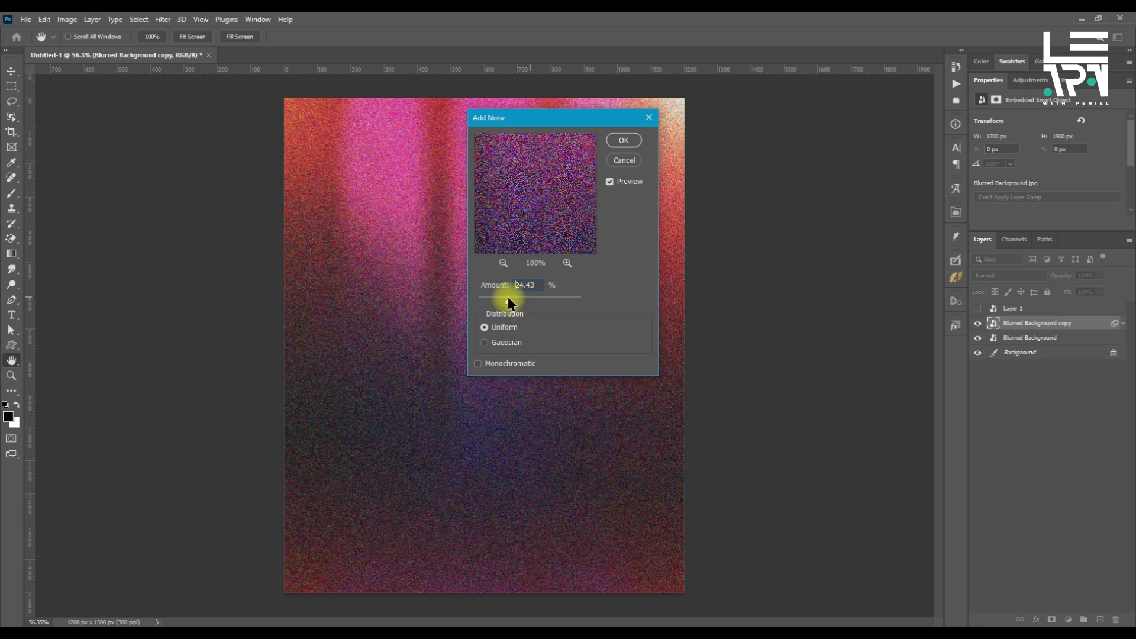
left_click_drag(508, 297, 507, 297)
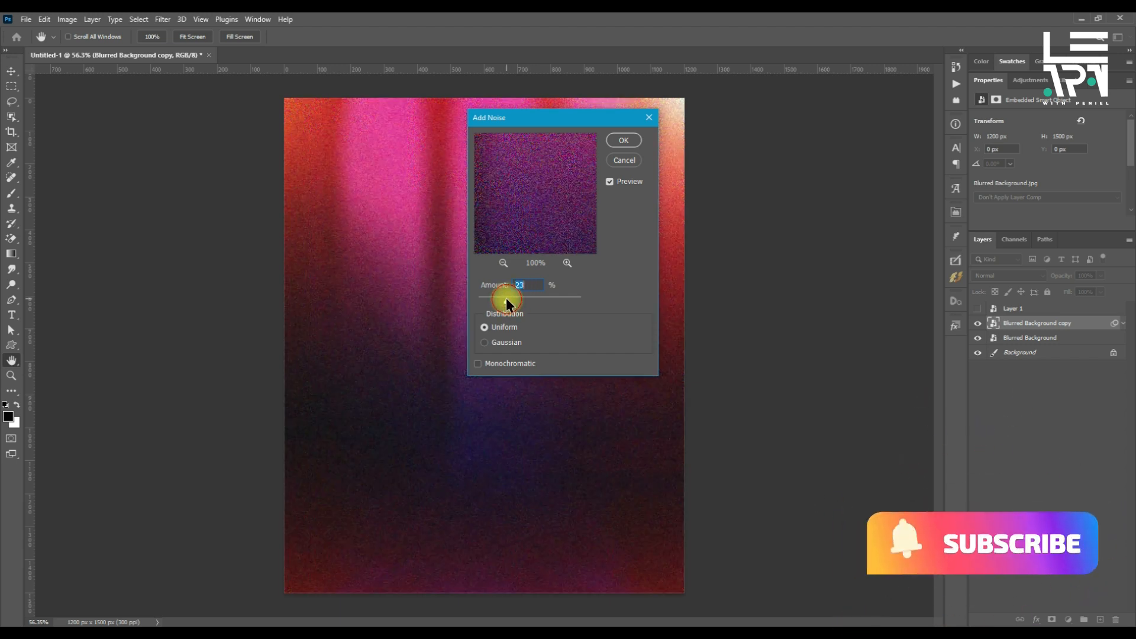
left_click(623, 140)
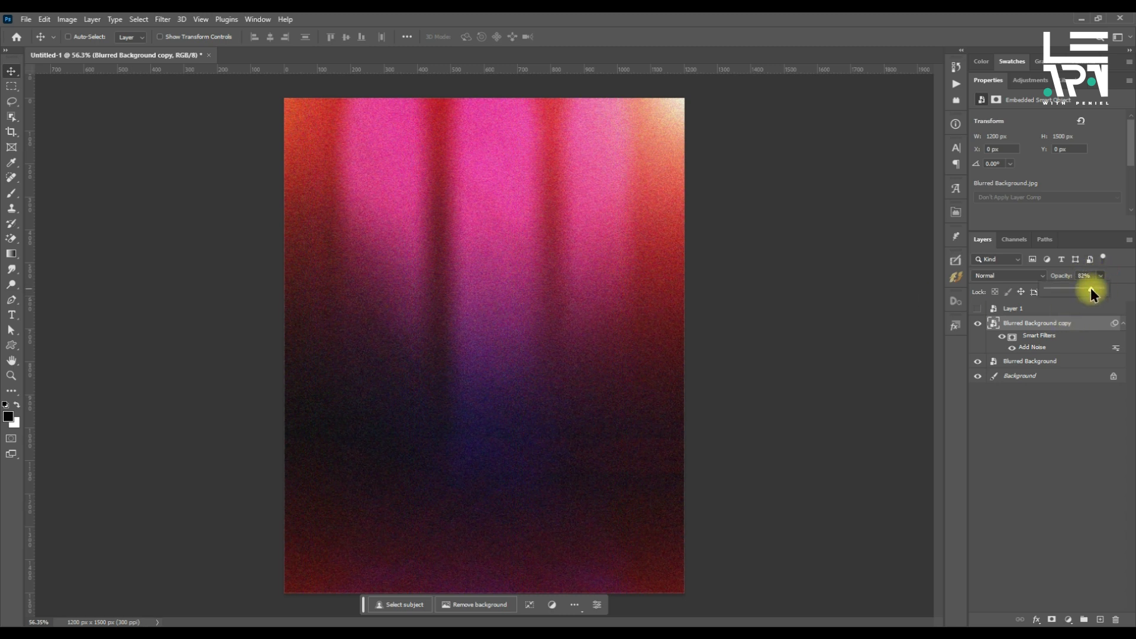
left_click(1123, 323)
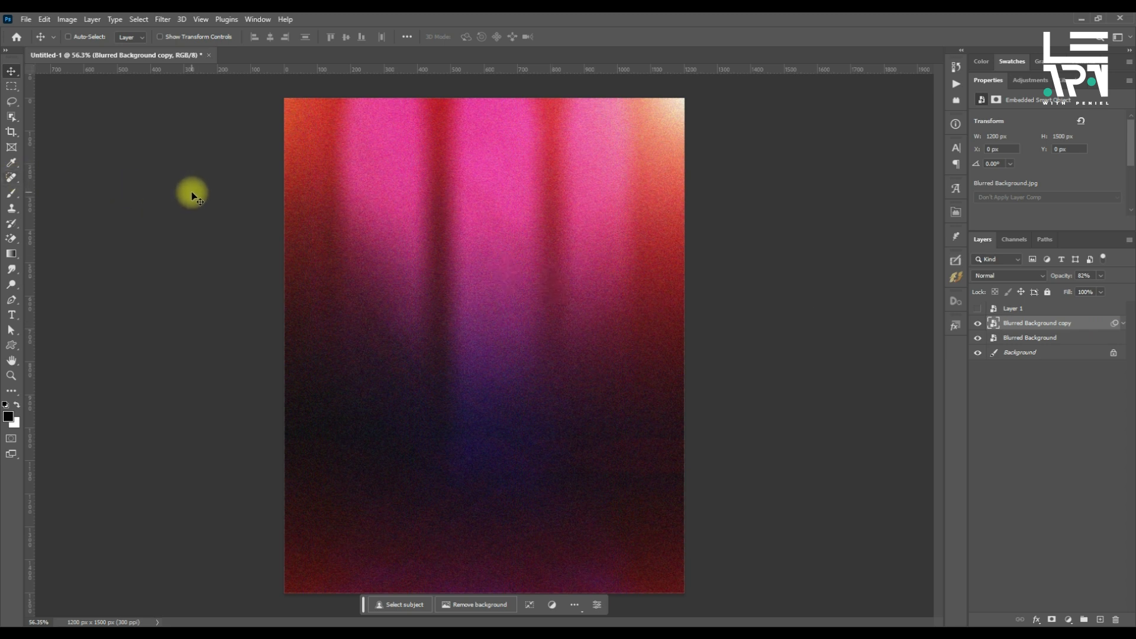
- Capture a screen snip of Photoshop's vertical tool strip and paste it into the design as a new layer
key("super+shift+s")
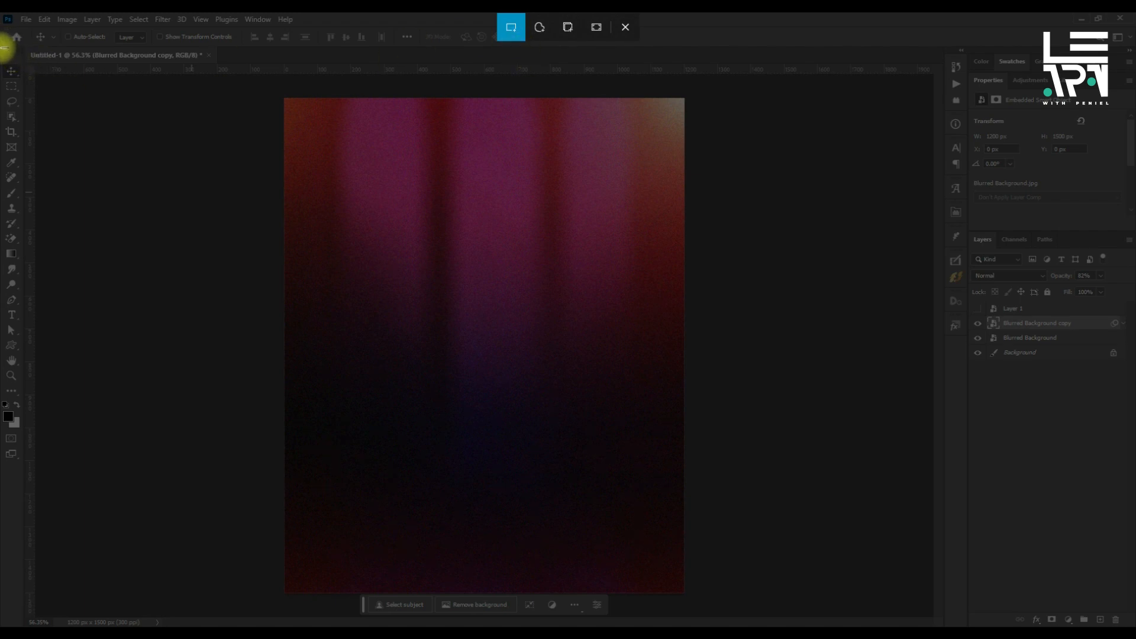
left_click_drag(4, 46, 25, 480)
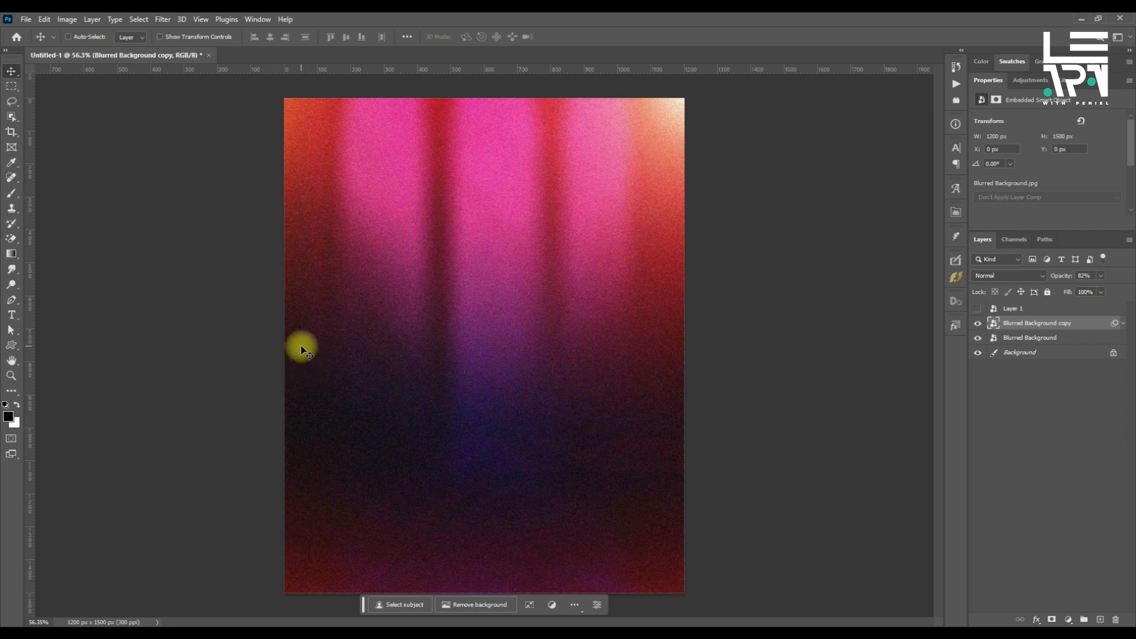
key("ctrl+v")
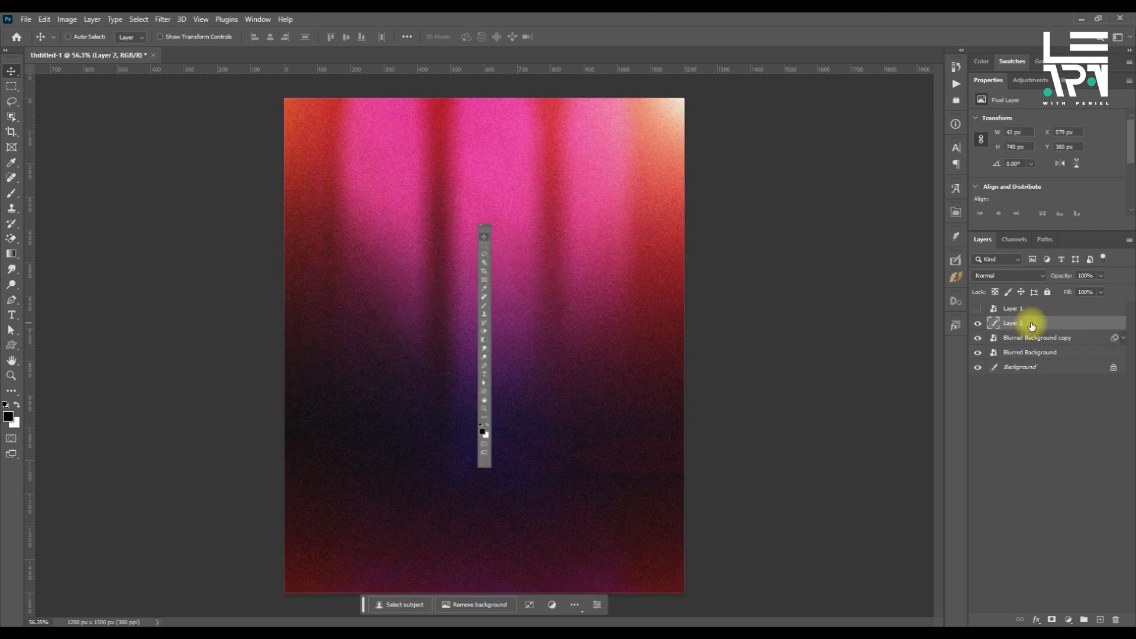
- Enlarge the pasted tool strip to about 65 × 1146 px and move it to about X 336, Y 129 px
key("ctrl+t")
mouse_move(491, 345)
left_mouse_down()
mouse_move(535, 348)
mouse_move(500, 346)
left_mouse_up()
left_click(588, 40)
left_click_drag(490, 264, 407, 250)
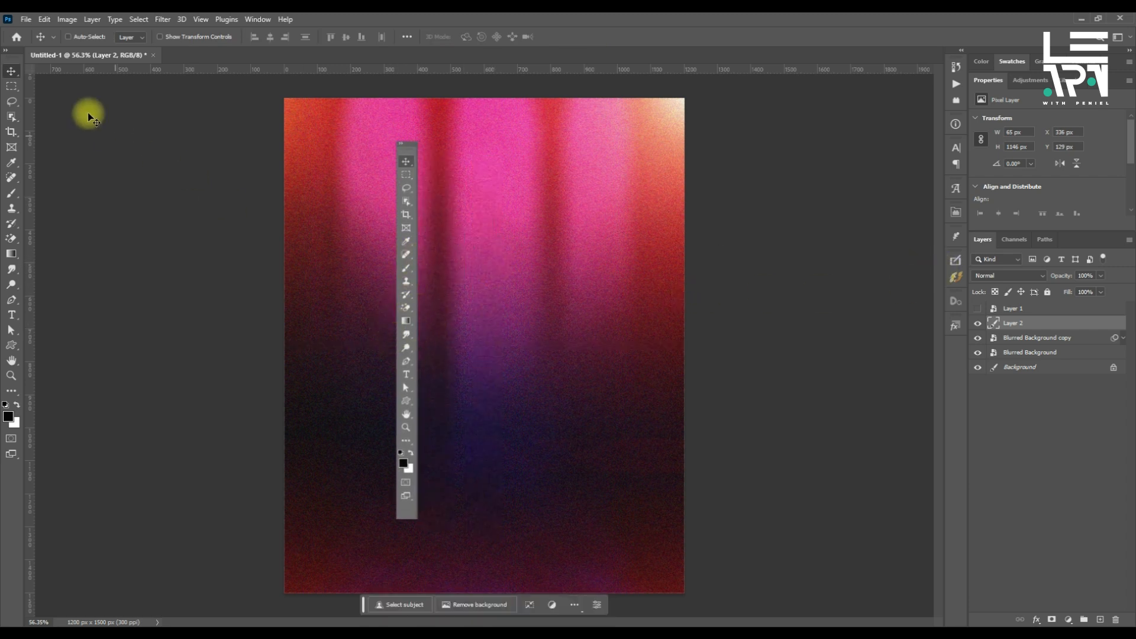
- Select the tool strip with a rectangular marquee about 58 × 1129 px and mask its layer to that area
left_click(11, 88)
scroll(404, 155, "up", 1)
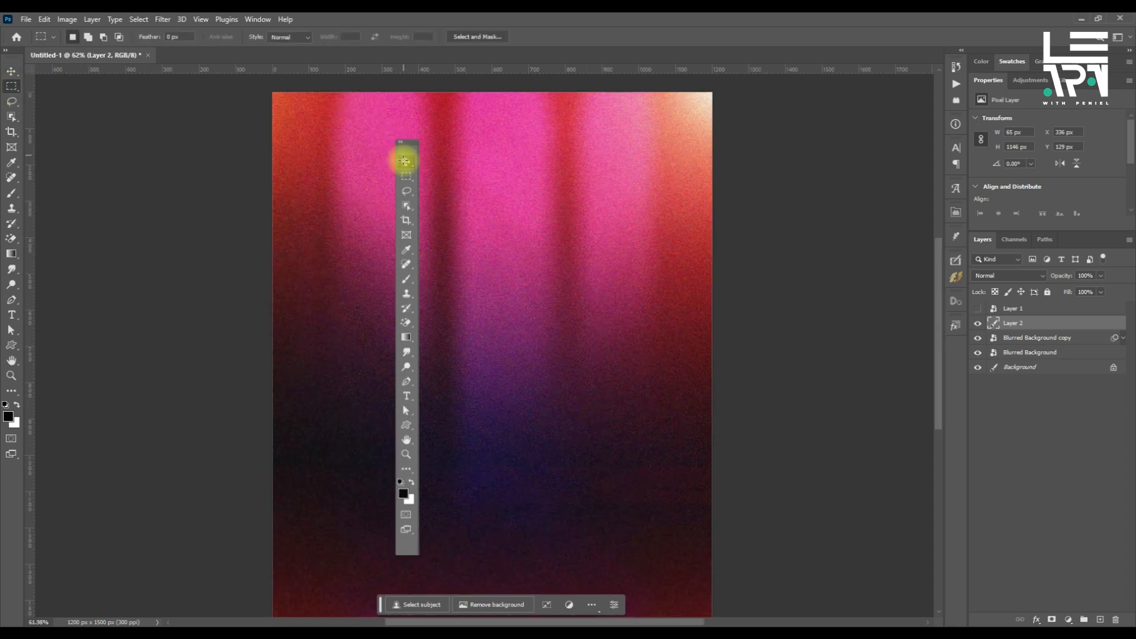
scroll(404, 161, "up", 3)
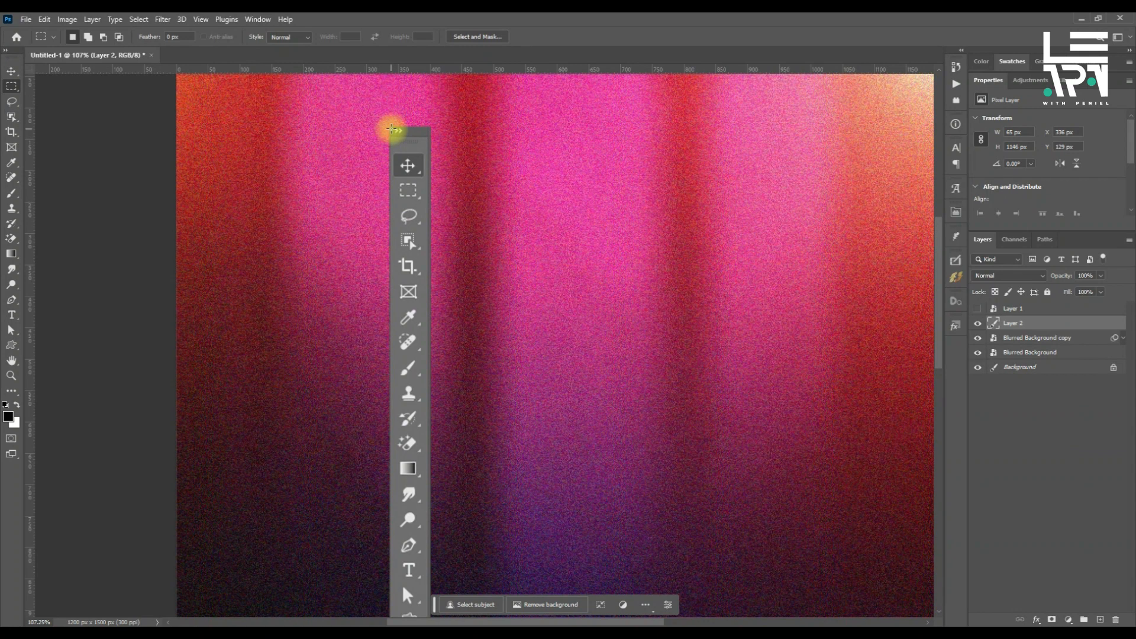
left_click_drag(391, 127, 427, 604)
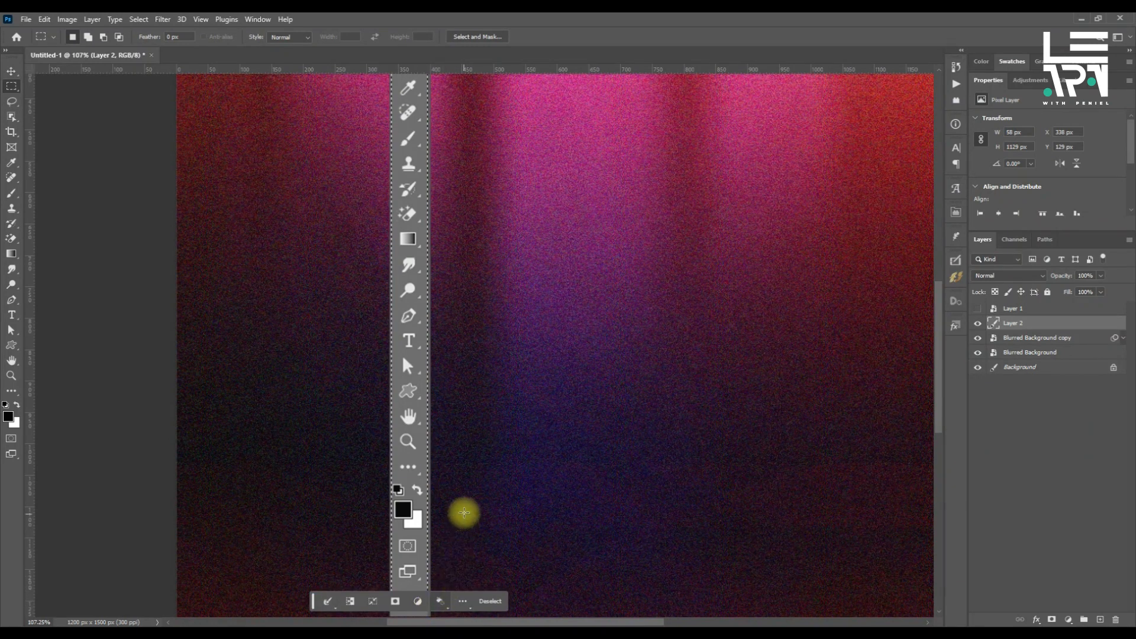
scroll(409, 485, "up", 5)
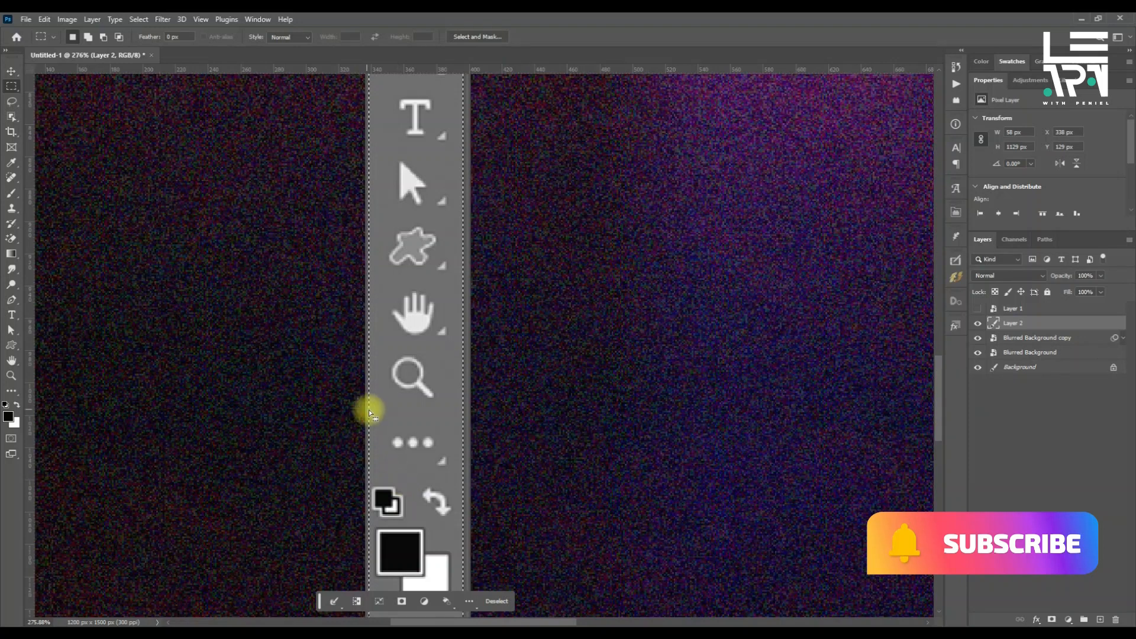
scroll(366, 410, "down", 8)
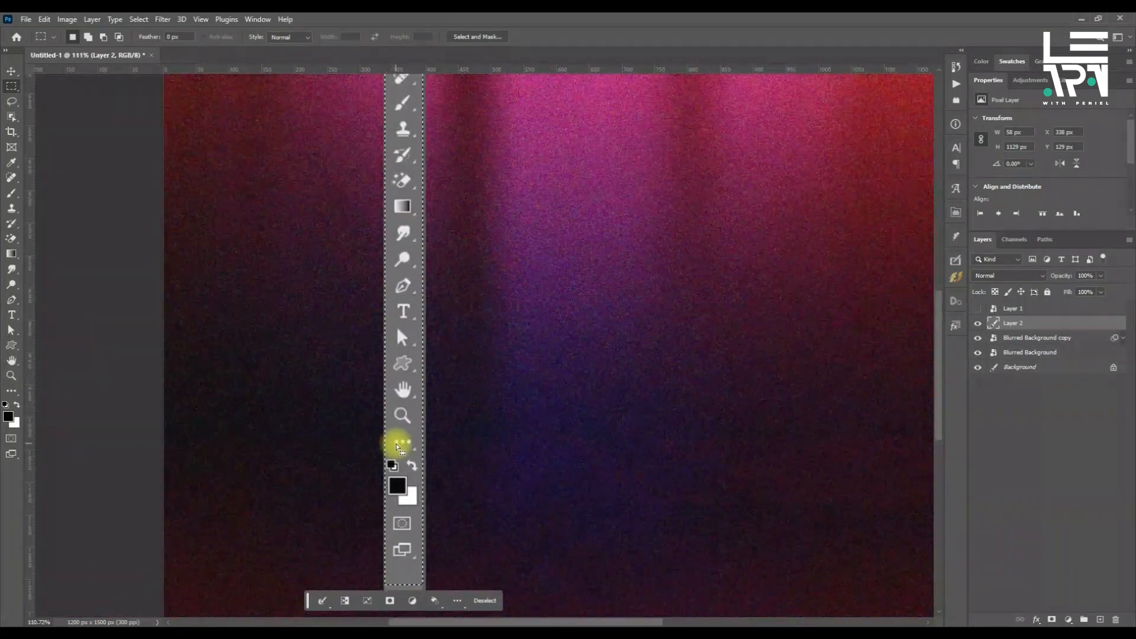
scroll(397, 447, "down", 1)
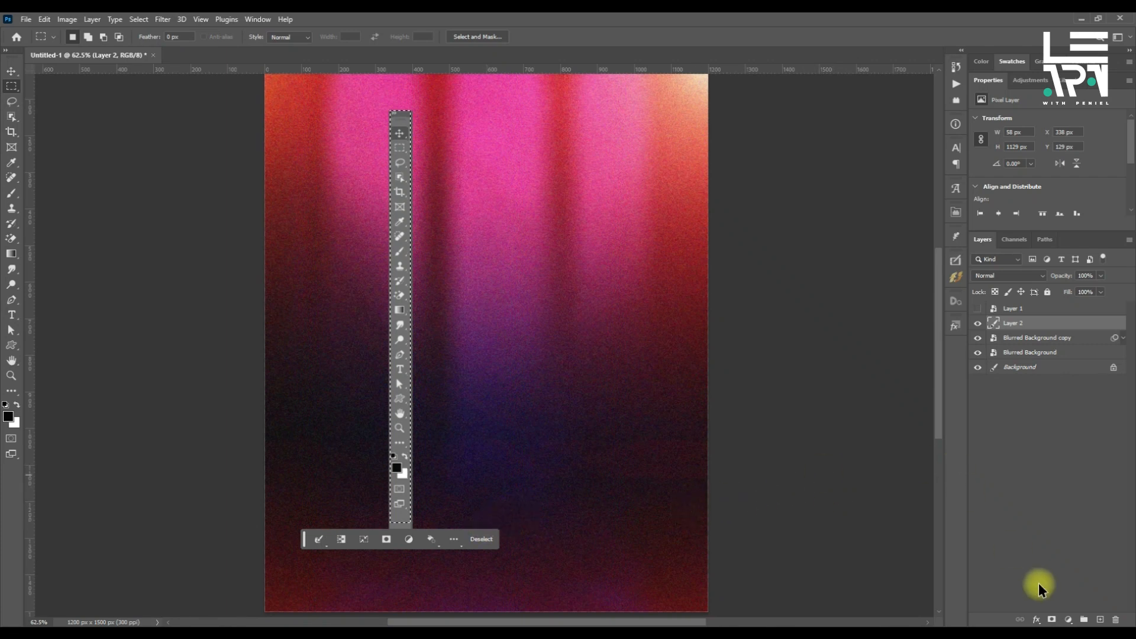
left_click(1051, 620)
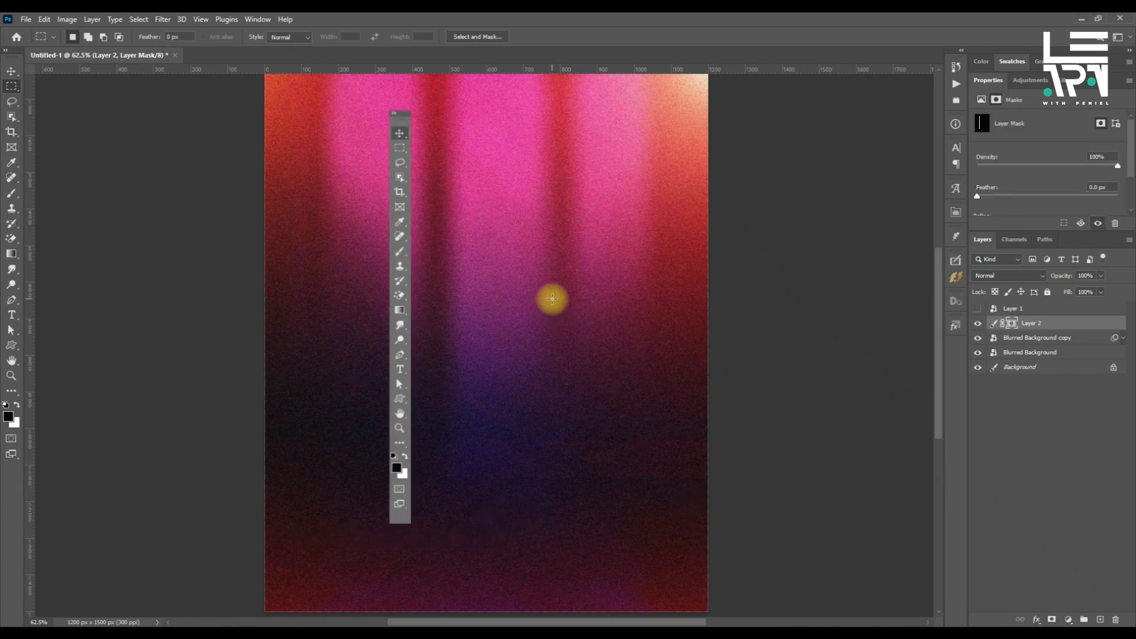
- Set the tool strip layer's blend mode to Pin Light and move it to about X 176, Y 191 px
key("v")
left_click(1026, 279)
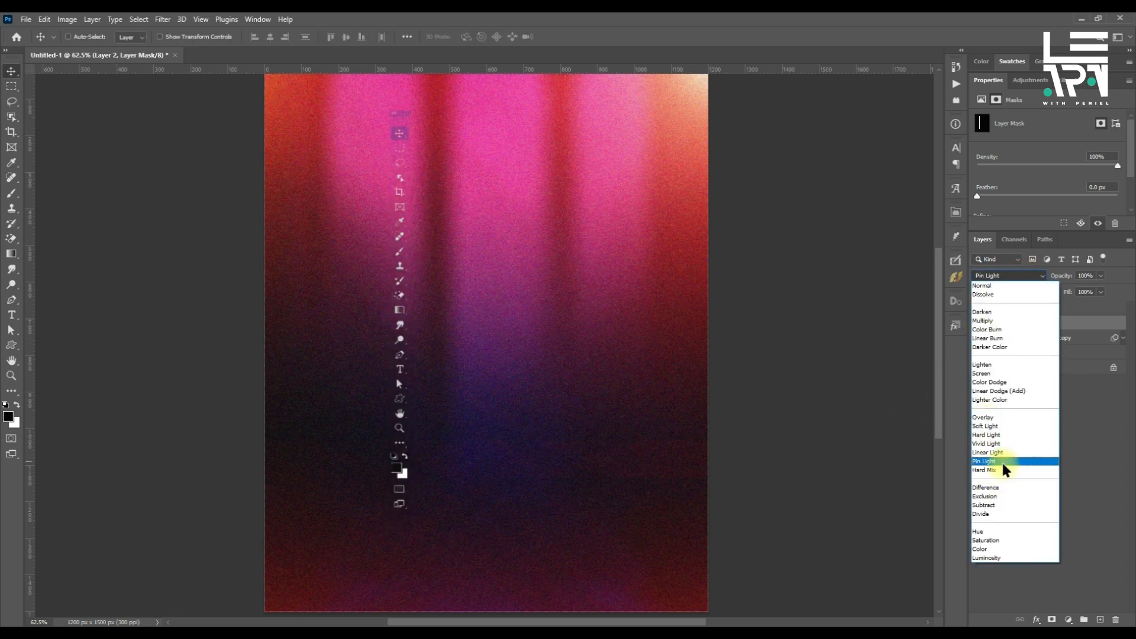
left_click(1004, 462)
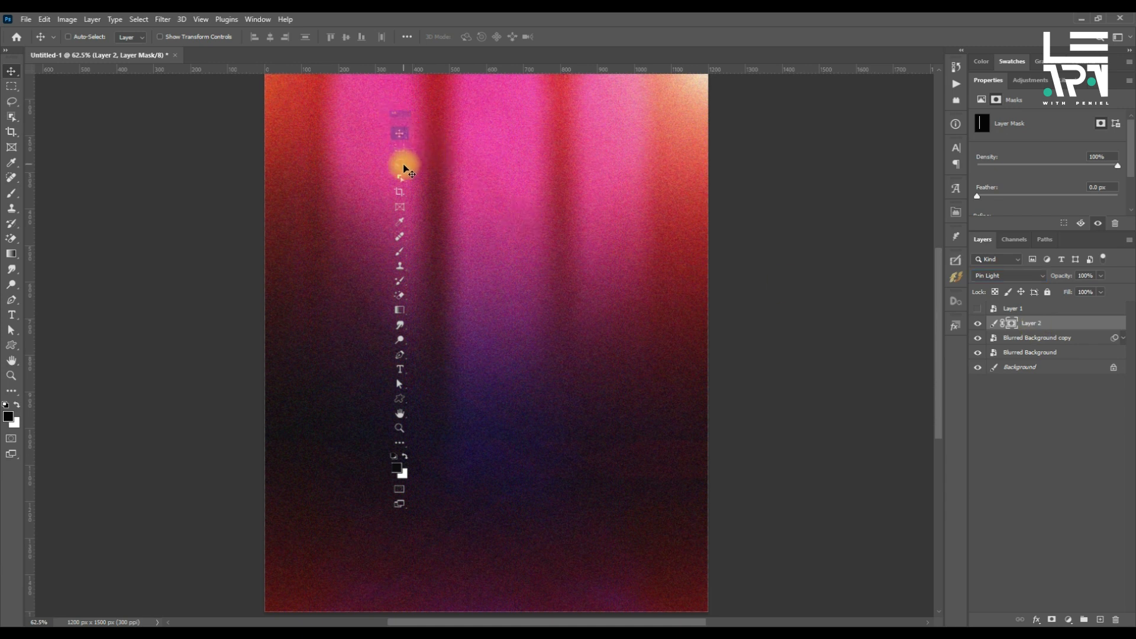
scroll(404, 170, "down", 1)
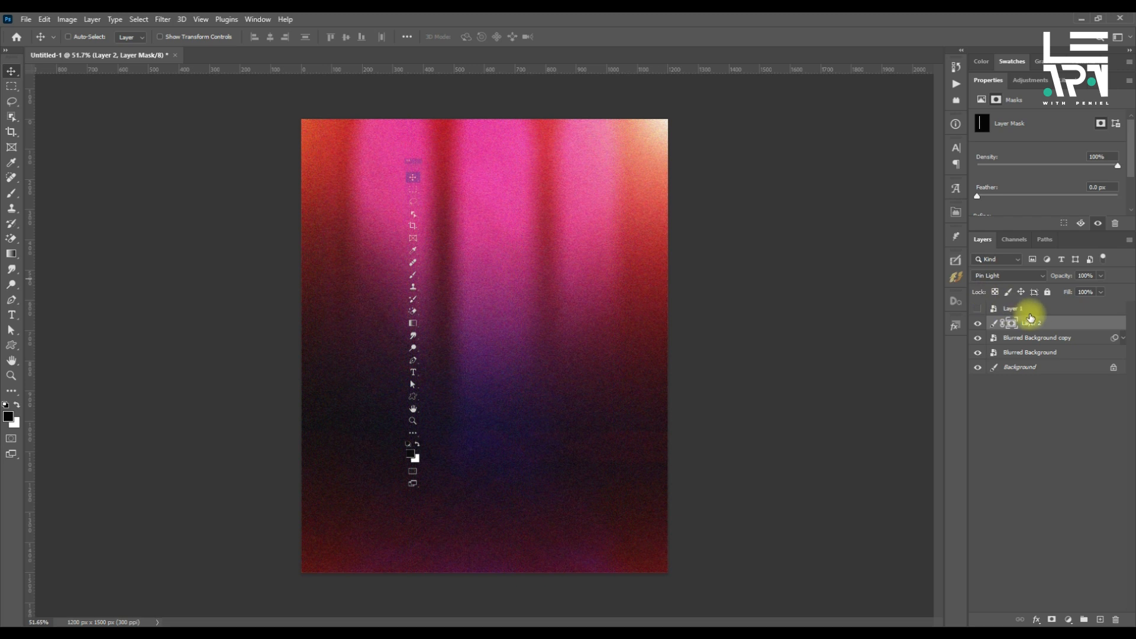
left_click(1051, 329)
left_click_drag(459, 228, 415, 251)
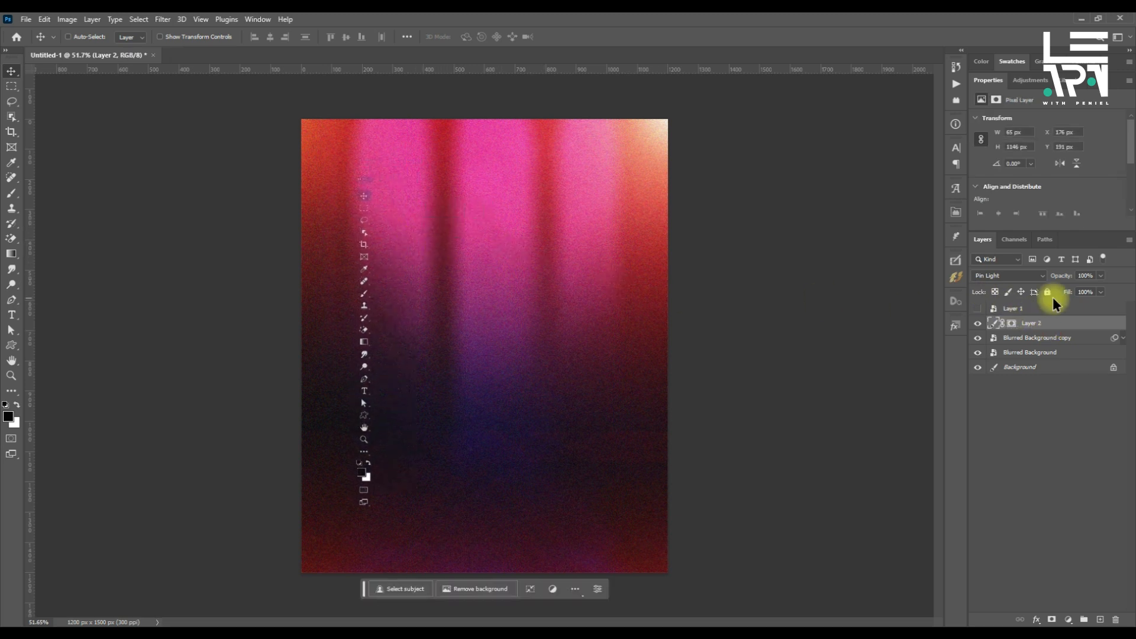
- Lower the opacity of the noisy Blurred Background copy to 59%
left_click(1065, 342)
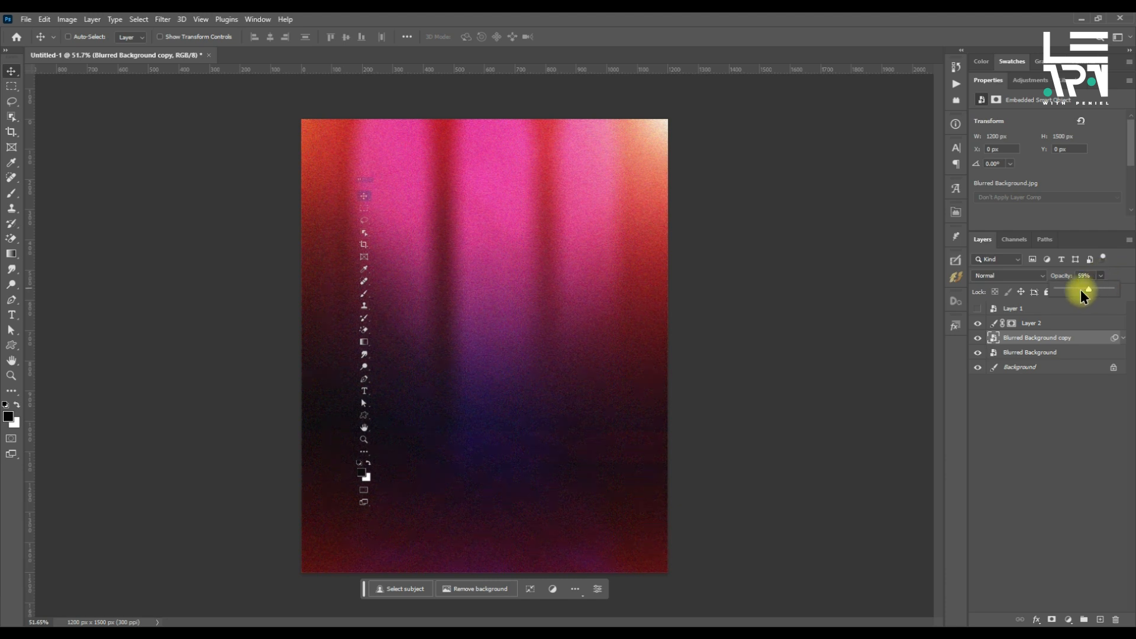
scroll(388, 266, "up", 1)
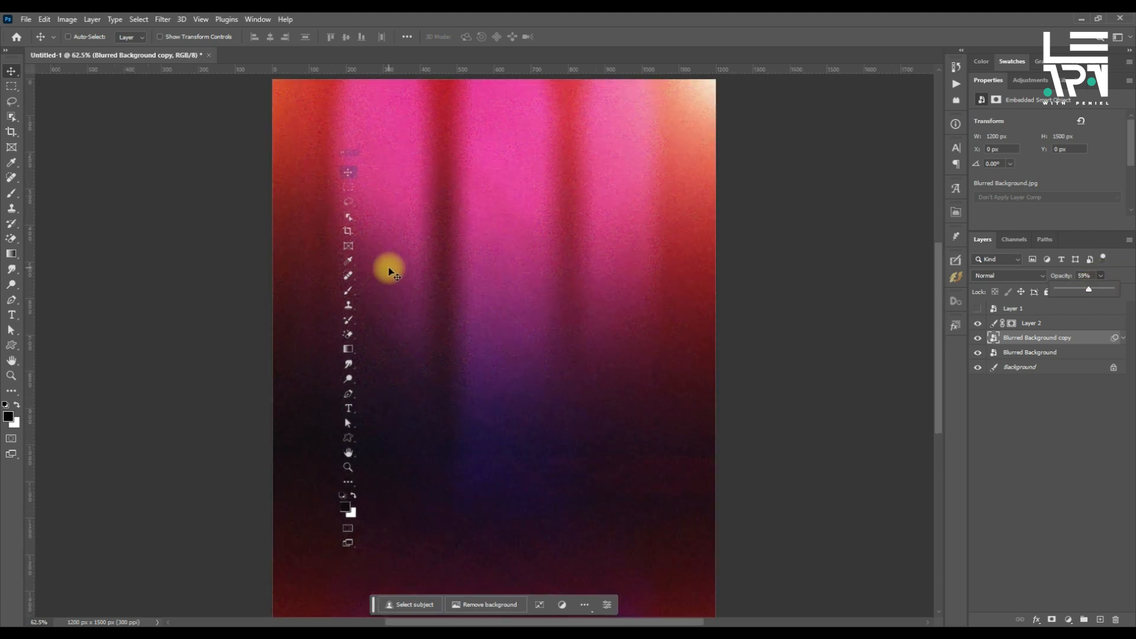
- Shift the tool strip on Layer 2 slightly up and right, to about X 189, Y 163 px
left_click(1050, 324)
scroll(352, 261, "up", 2)
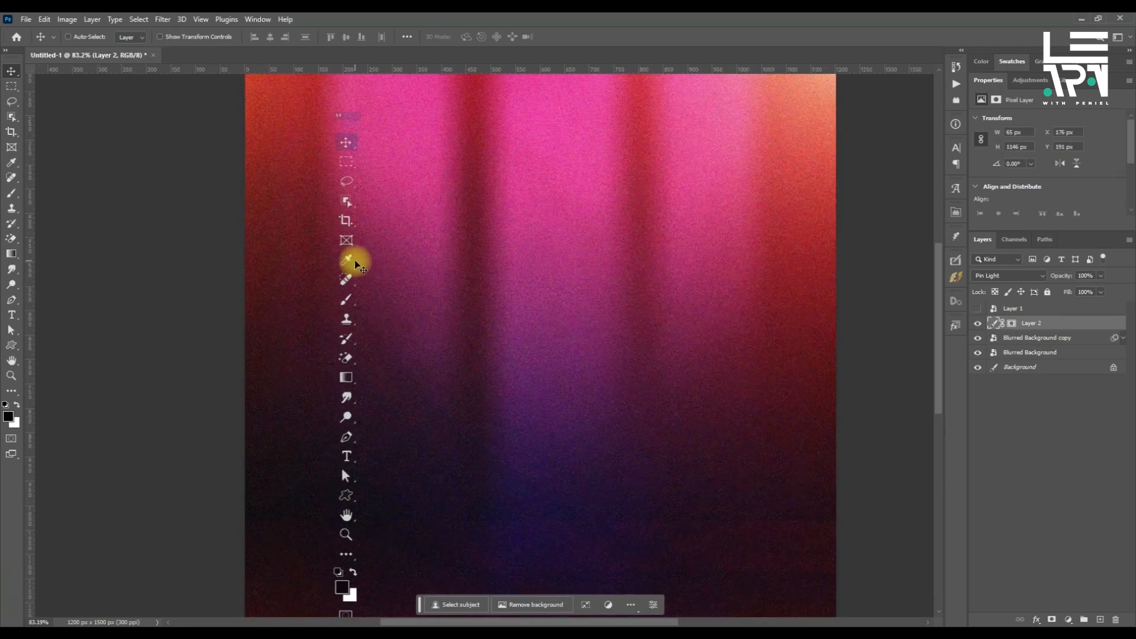
scroll(341, 113, "up", 5)
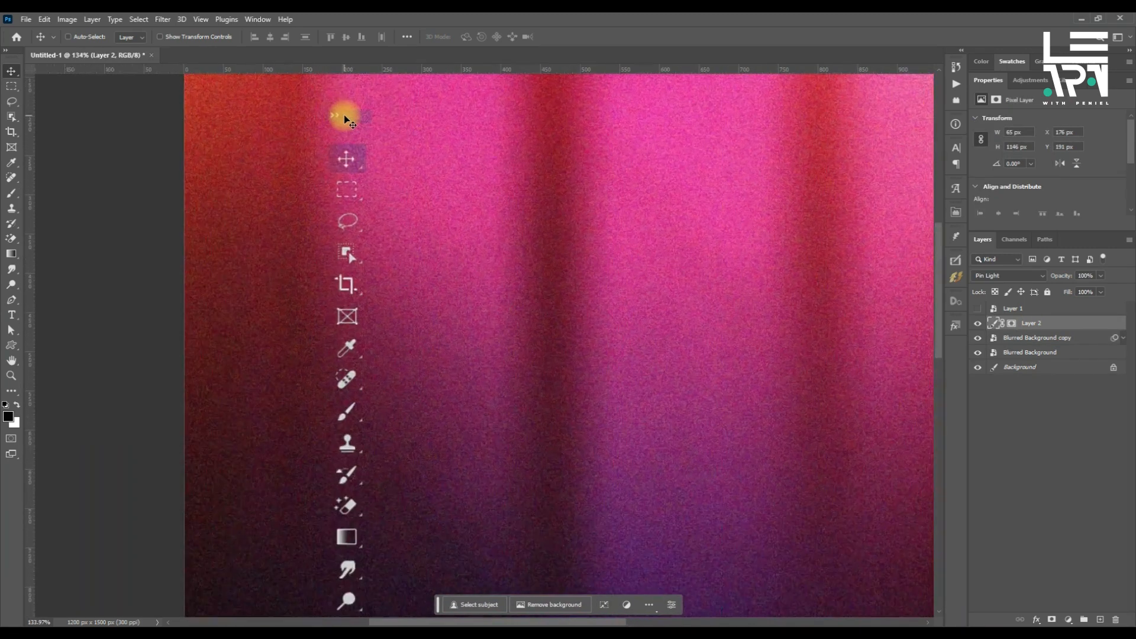
scroll(342, 113, "down", 5)
scroll(362, 177, "down", 2)
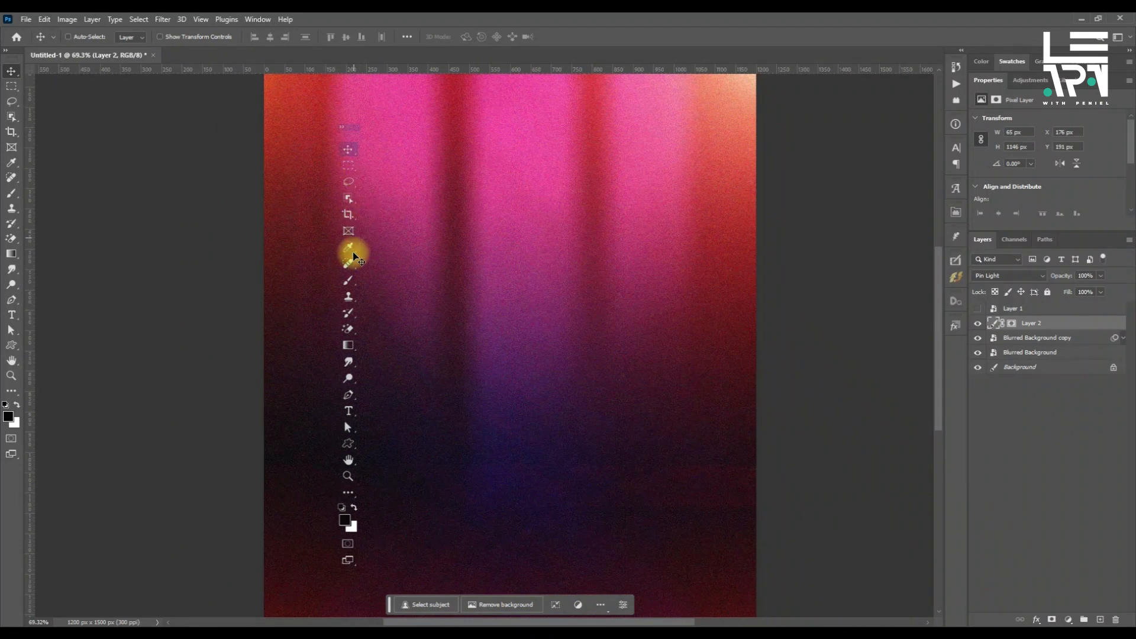
left_click_drag(364, 245, 360, 243)
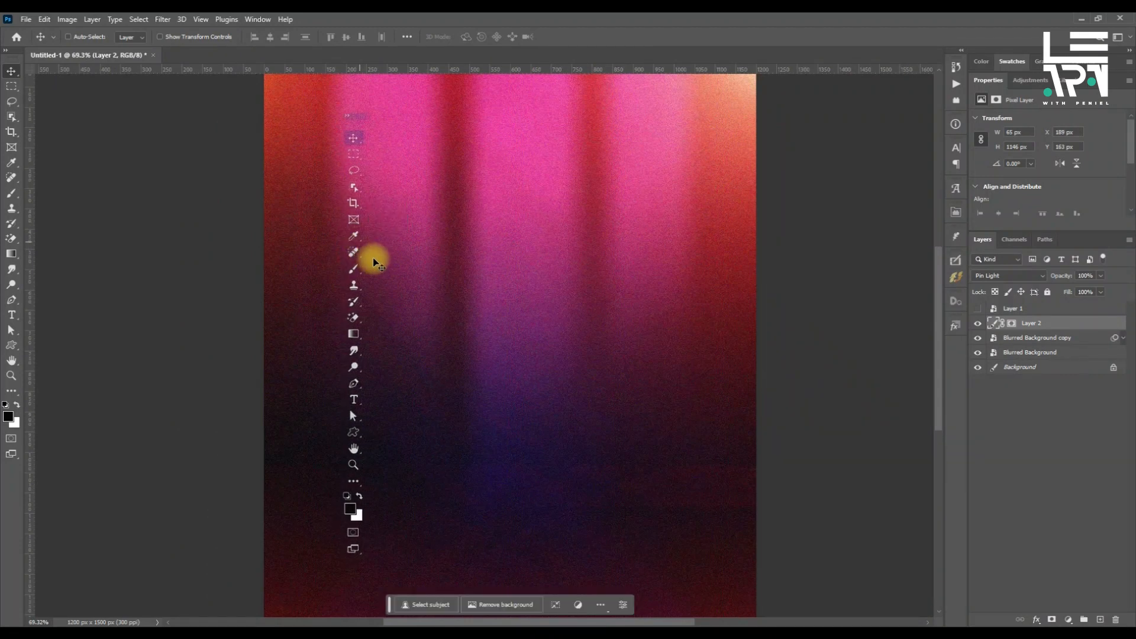
scroll(413, 335, "down", 1)
scroll(413, 333, "down", 1)
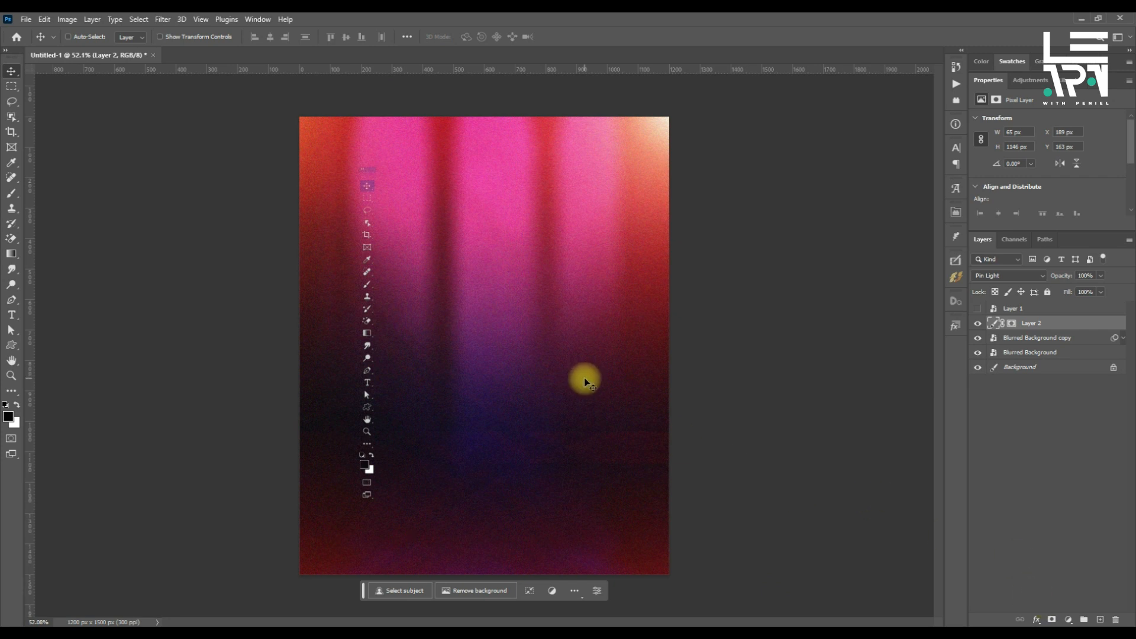
- Capture the icon row beneath the layer list as a screen snip and paste it into the poster as a new layer
key("super+shift+s")
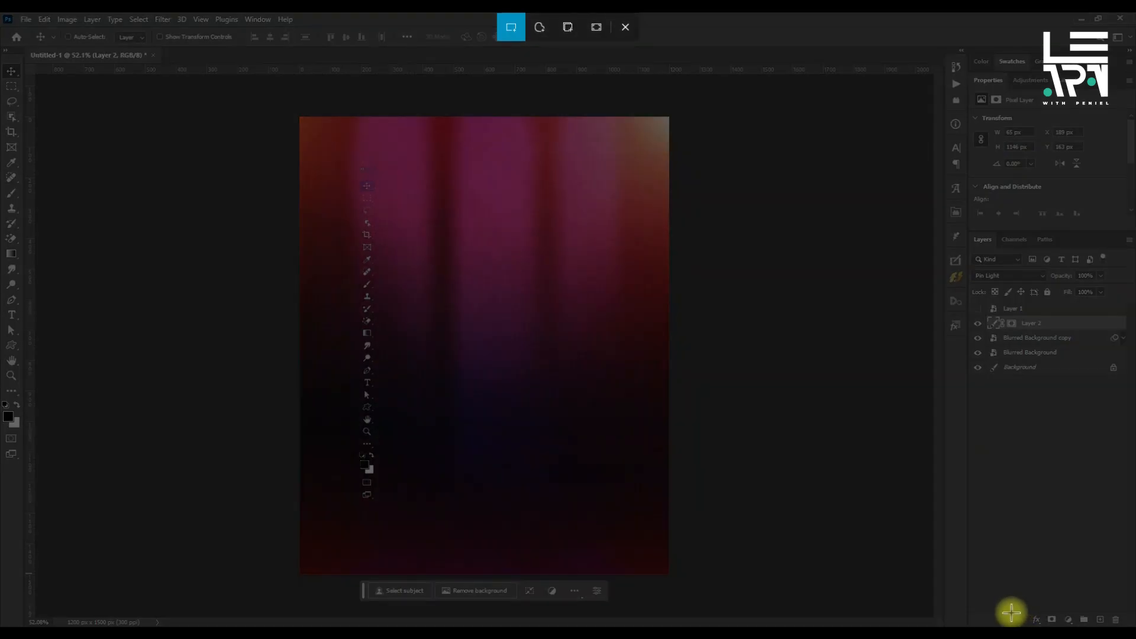
left_click_drag(1011, 614, 1120, 626)
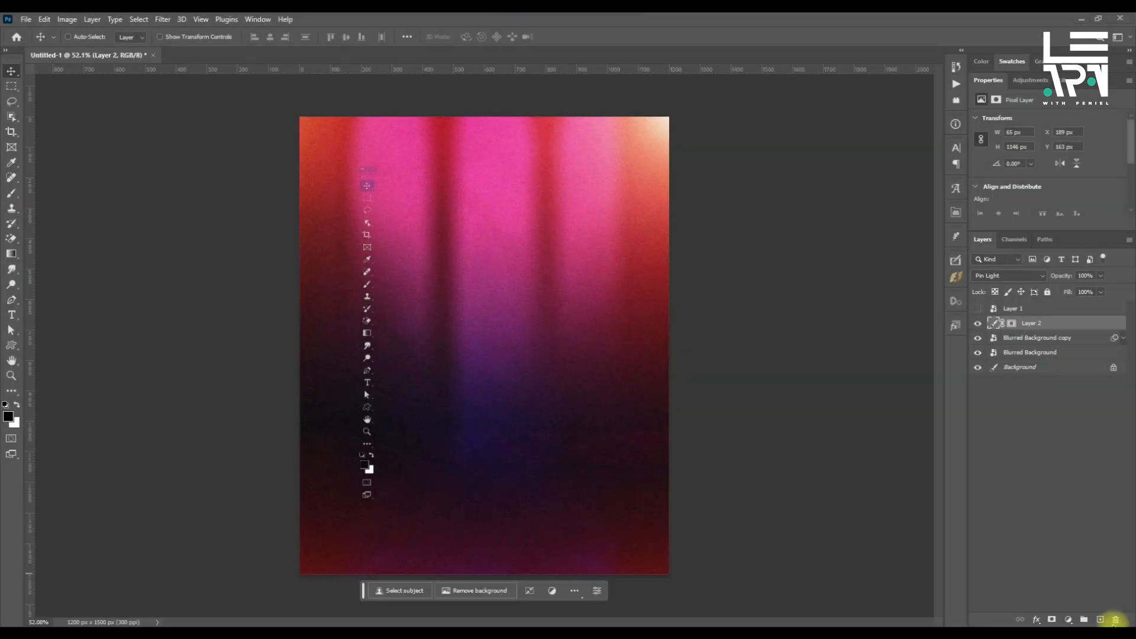
key("ctrl+v")
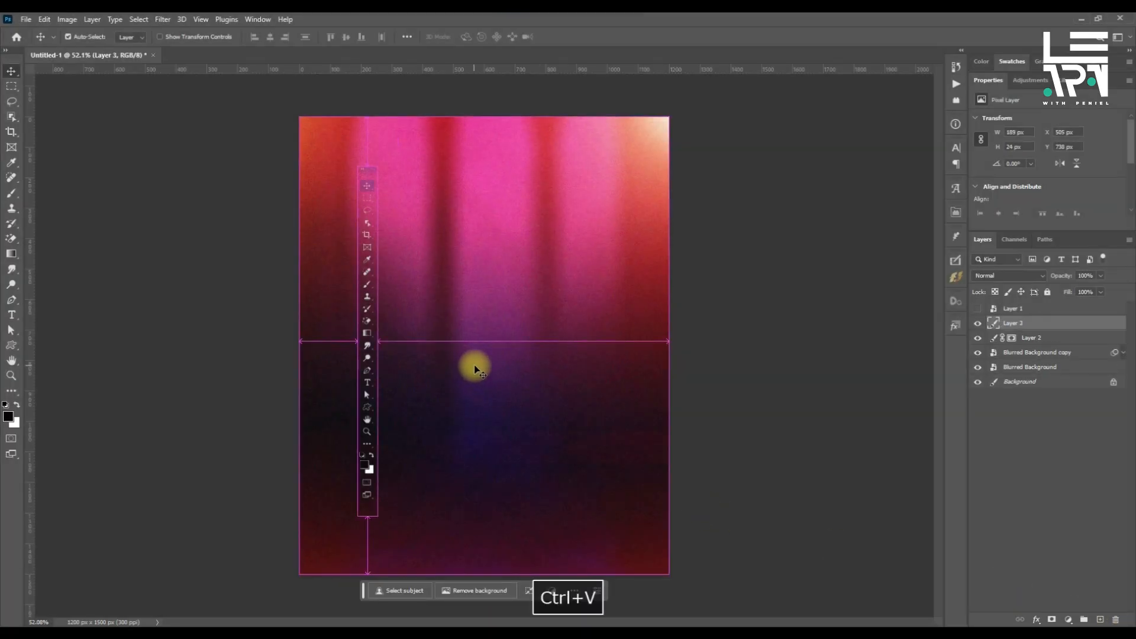
- Move the pasted icon row near the poster's bottom edge and enlarge it to 129.64%, about 245 × 31 px
left_click_drag(491, 353, 525, 554)
key("ctrl+t")
key("Return")
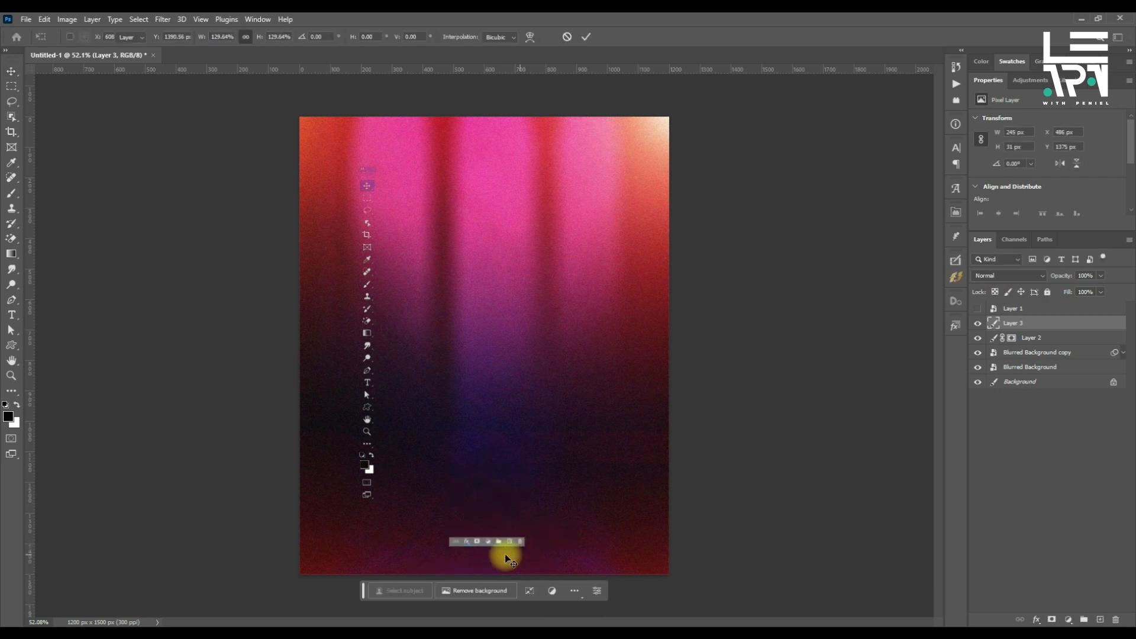
- Set the icon row on Layer 3 to Pin Light blending and lower it to about Y 1413 px
scroll(490, 541, "up", 3)
scroll(520, 569, "up", 1)
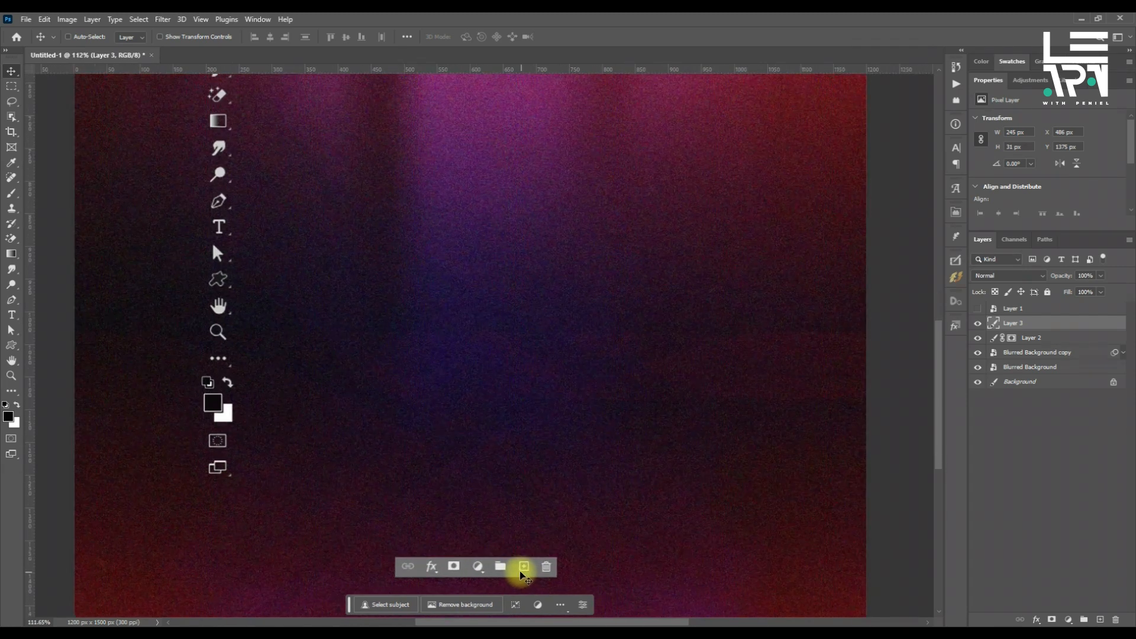
left_click(1016, 276)
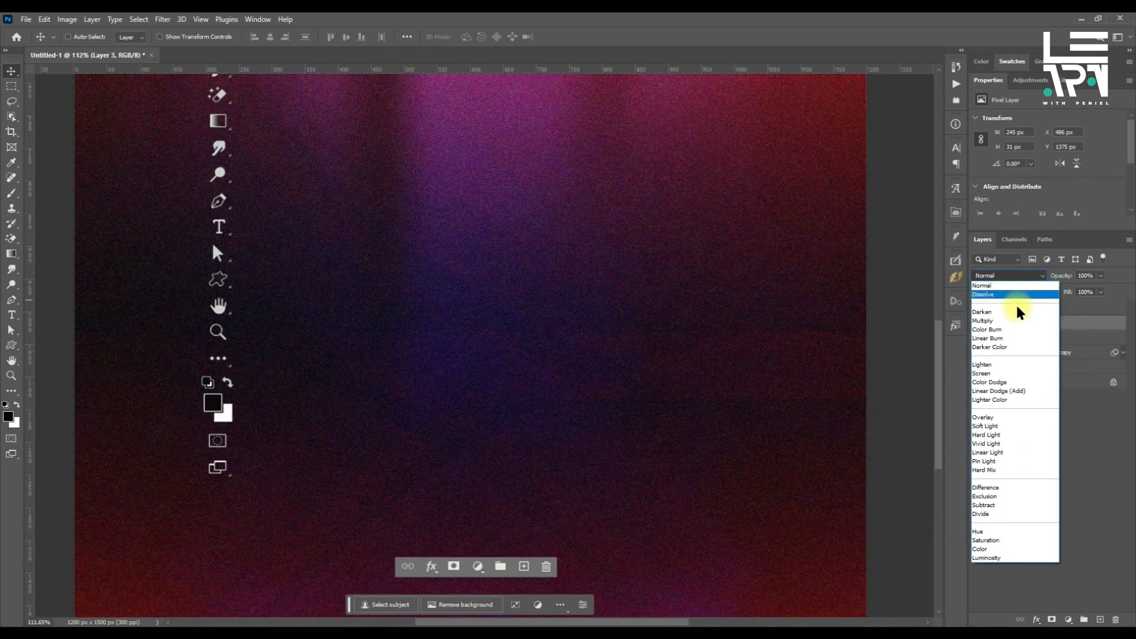
left_click(998, 463)
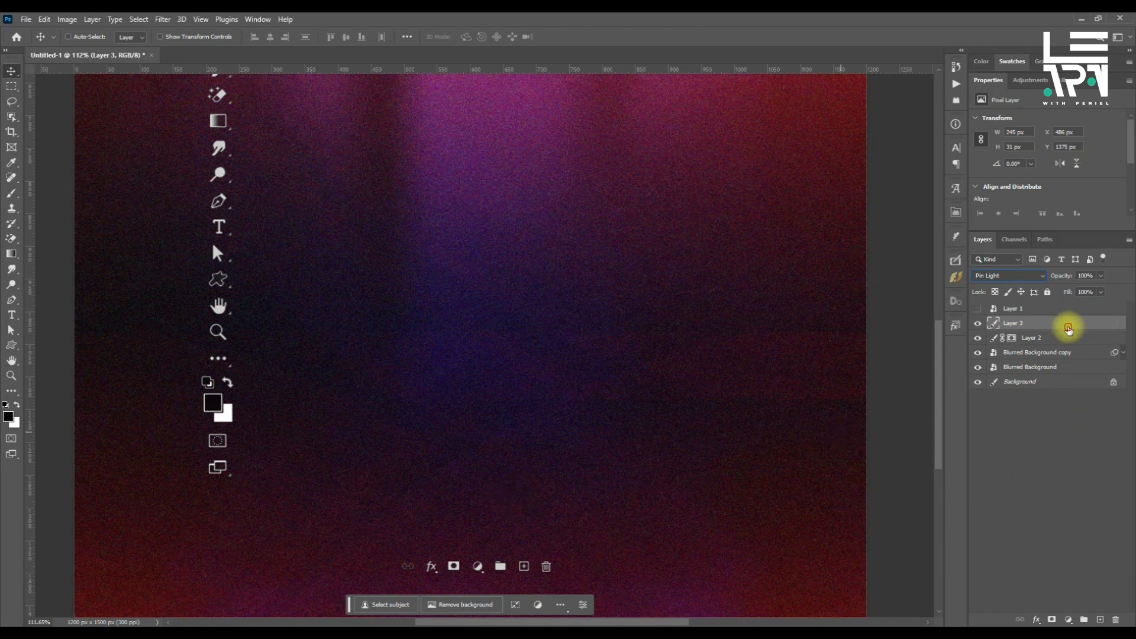
left_click(1027, 441)
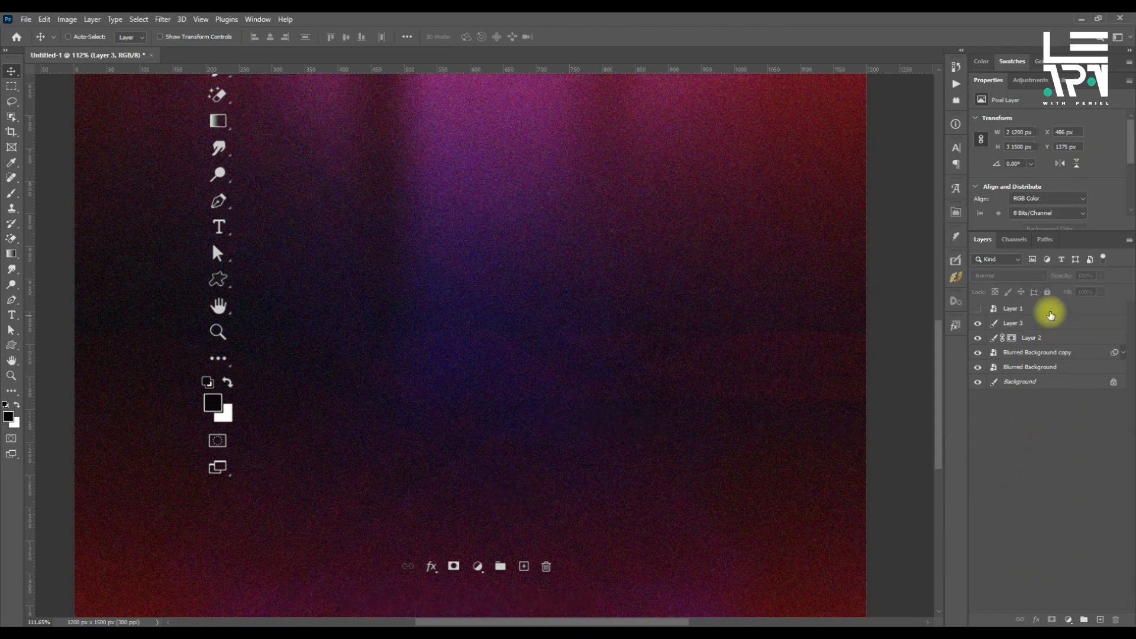
left_click(1050, 317)
scroll(472, 424, "down", 3)
left_click_drag(504, 448, 504, 463)
scroll(470, 413, "down", 1)
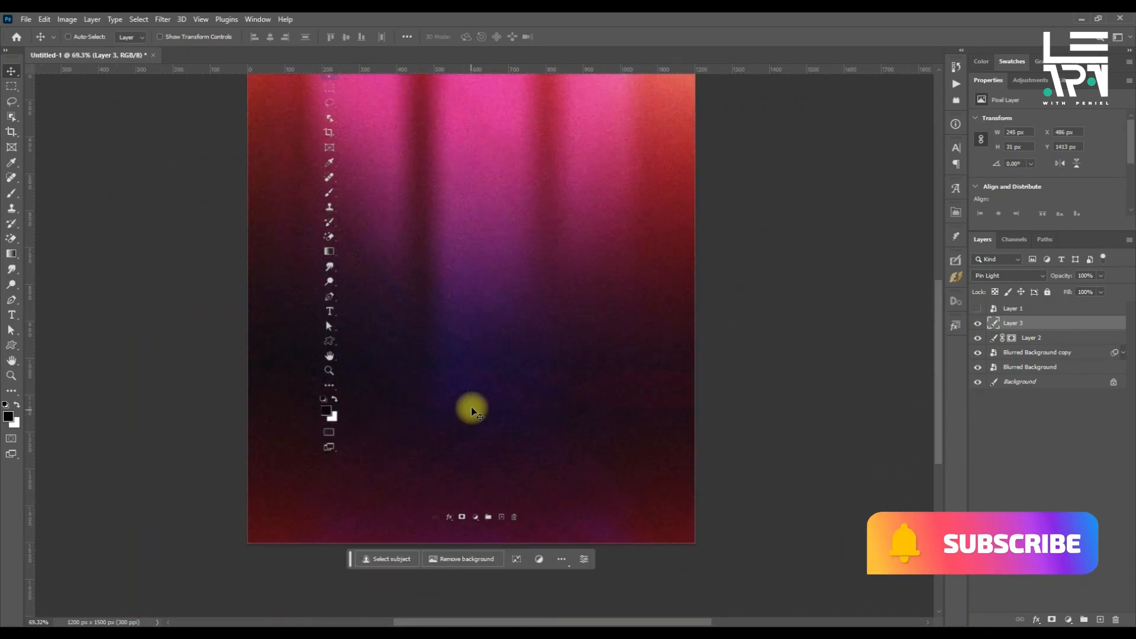
scroll(471, 409, "down", 1)
key("alt+Tab")
key("alt+Tab")
key("alt+Tab")
key("alt+Tab")
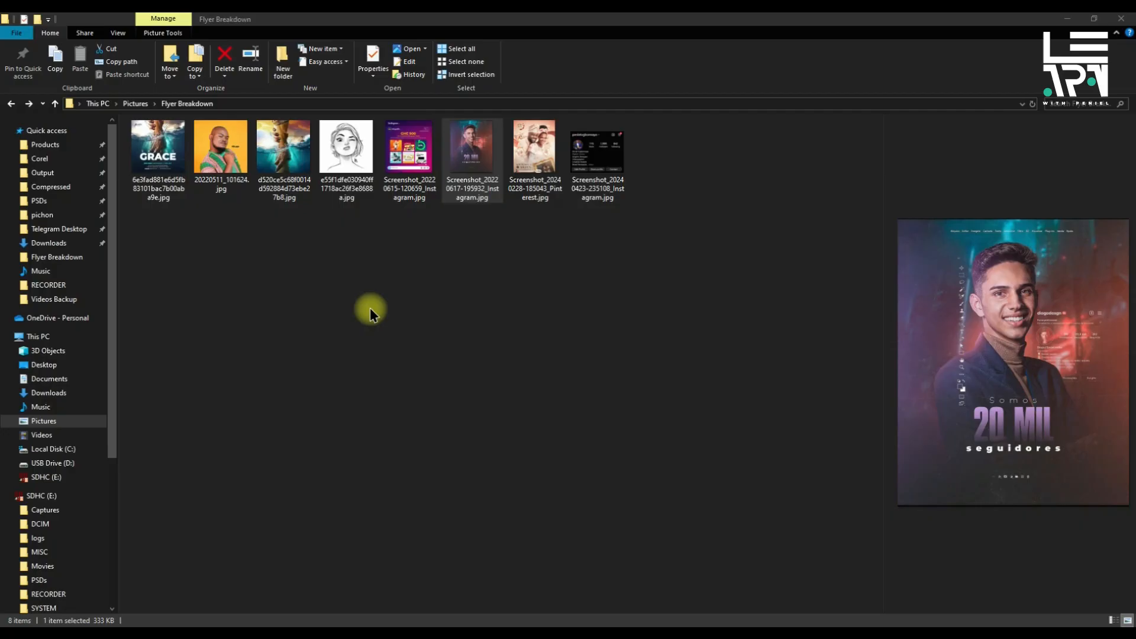
left_click(592, 156)
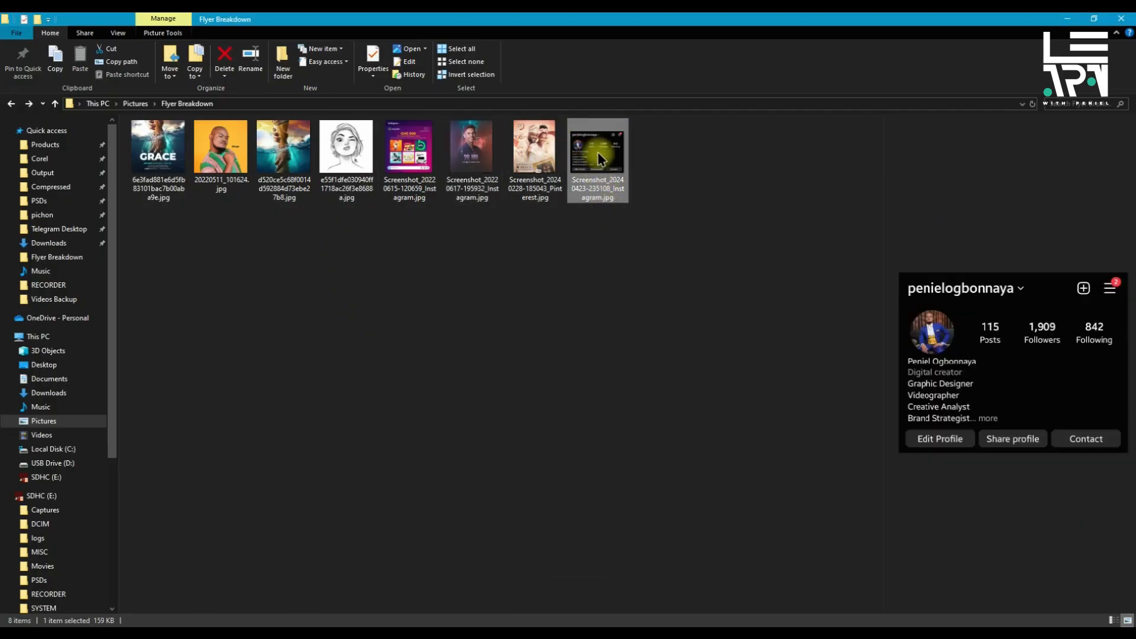
left_click_drag(600, 150, 580, 333)
key("alt+Tab")
key("Tab")
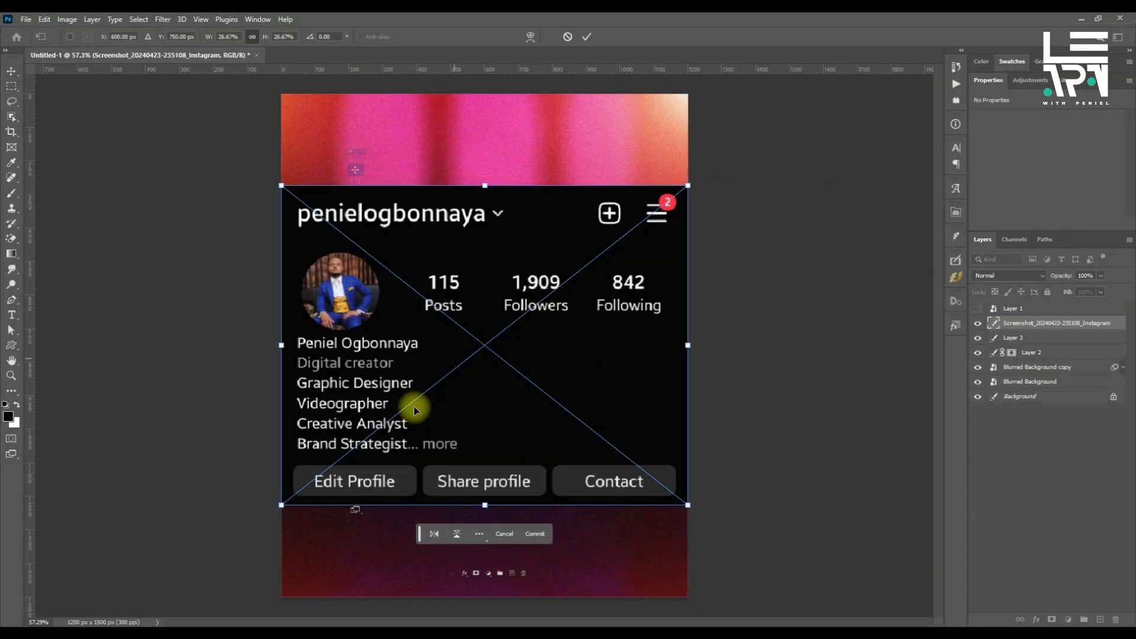
- Scale the placed Instagram profile screenshot down to about 755 × 601 px and set its blend mode to Screen
left_click_drag(281, 505, 441, 398)
key("Return")
left_click_drag(562, 343, 533, 356)
left_click(1008, 277)
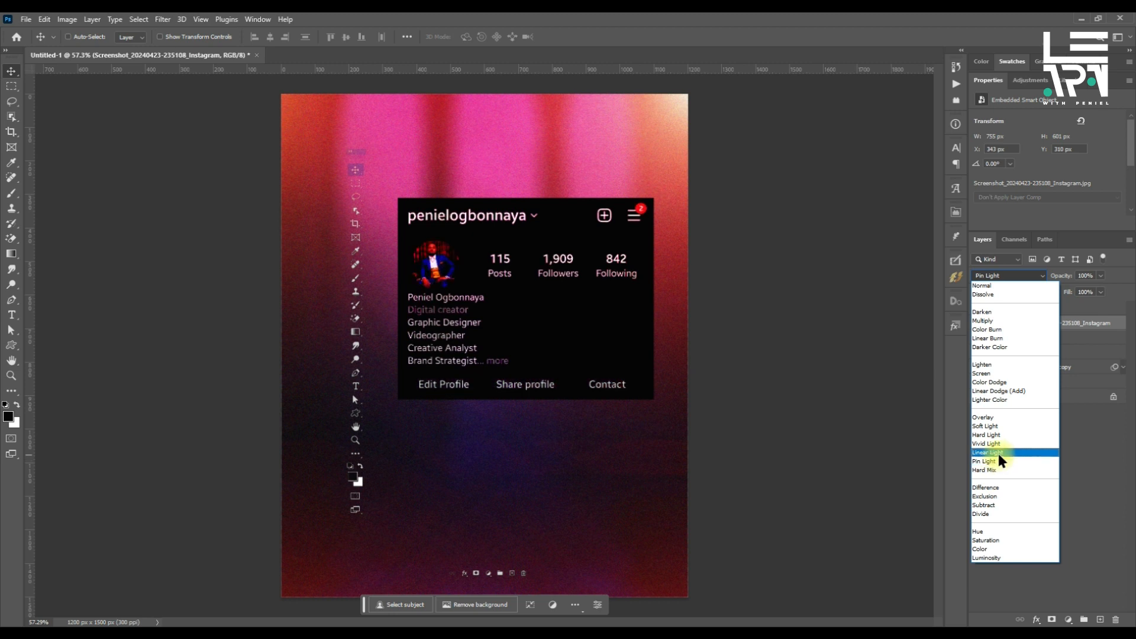
left_click(993, 373)
- Shrink the Instagram profile screenshot to about 573 × 456 px and move it to about X 535, Y 448 px
key("ctrl+t")
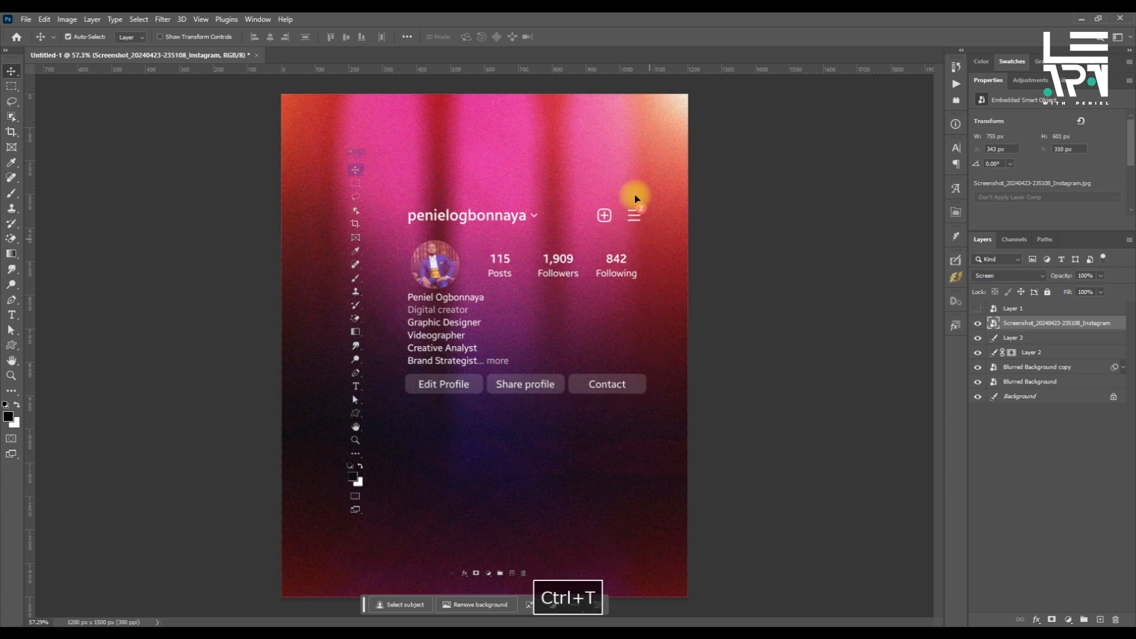
left_click_drag(651, 195, 587, 241)
key("Return")
left_click_drag(485, 308, 549, 305)
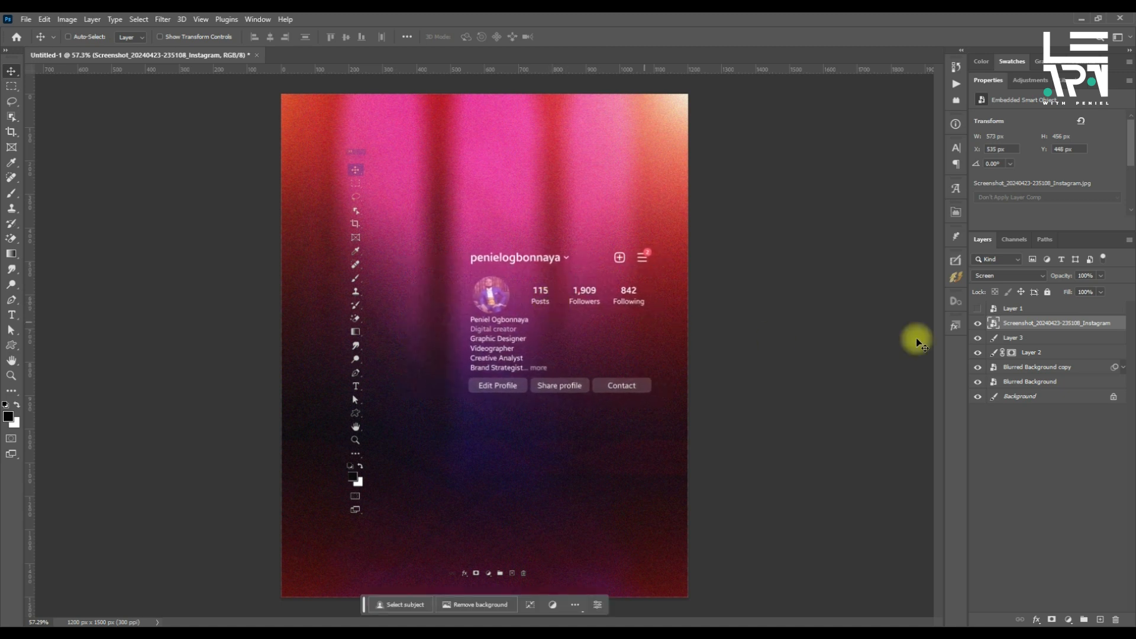
- Shift the tool strip on Layer 2 horizontally to about X 143 px, keeping it at Y 163 px
left_click(1025, 339)
left_click(1035, 354)
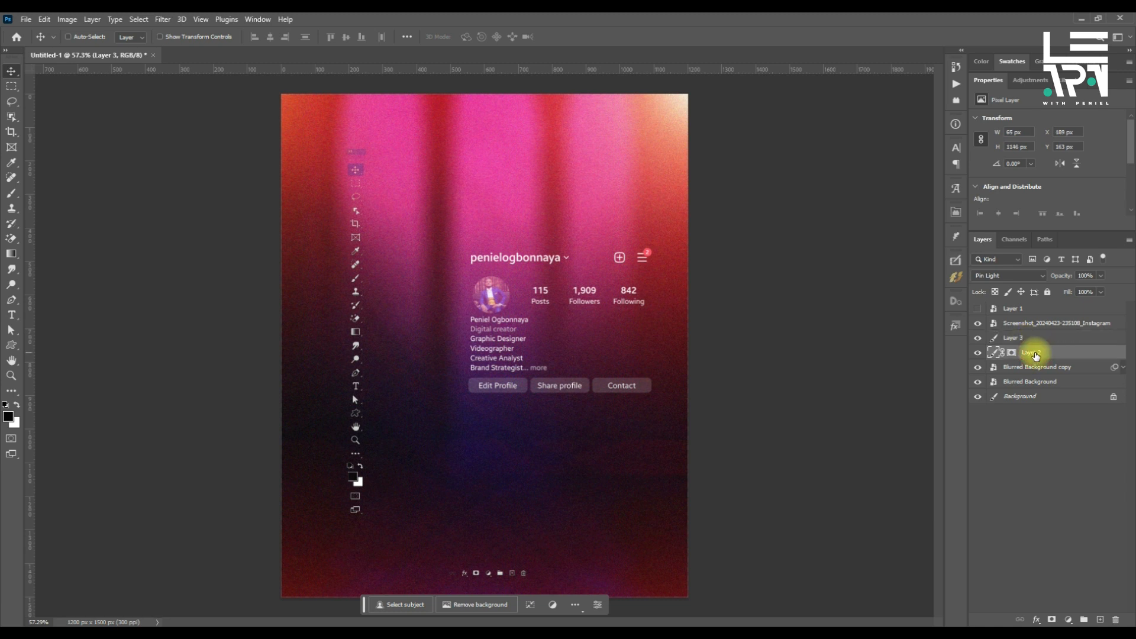
left_click_drag(553, 289, 538, 295)
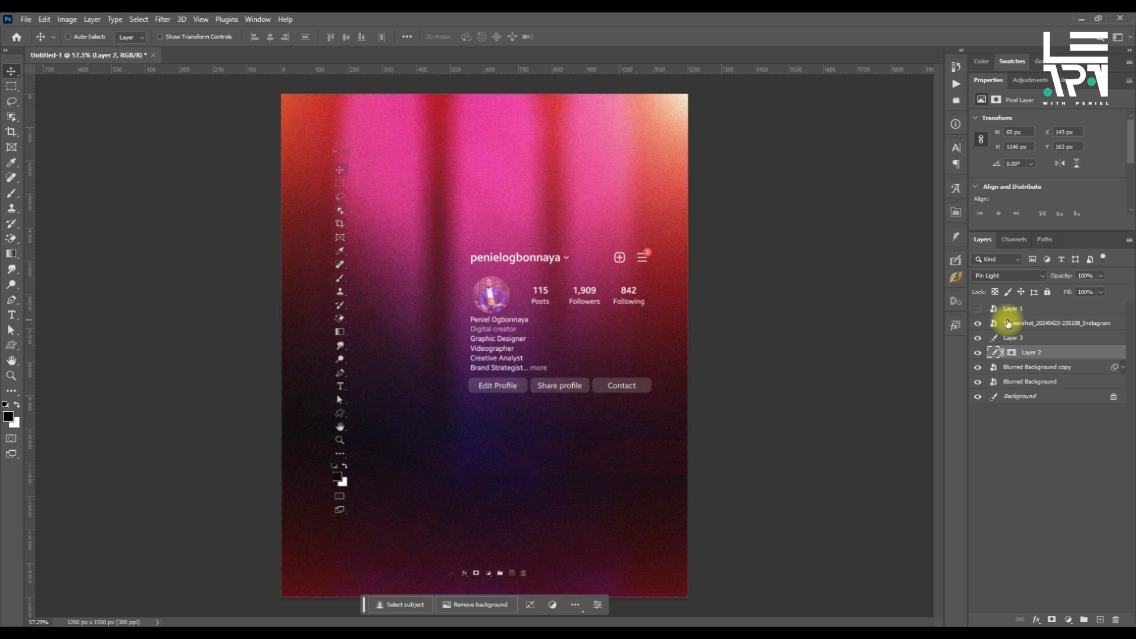
key("alt+Tab")
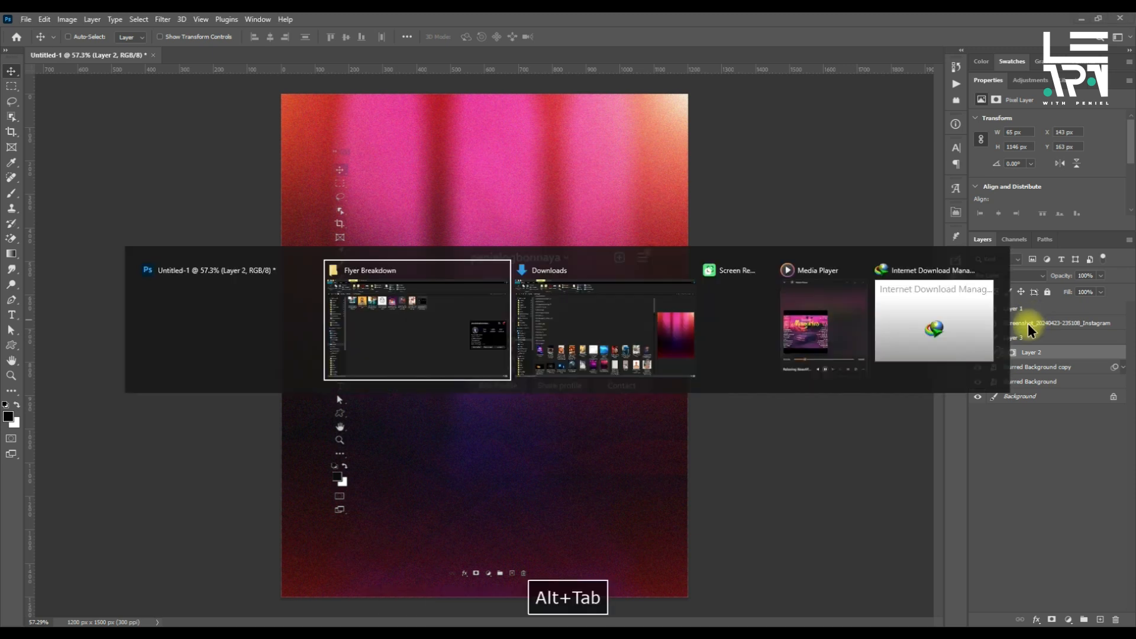
left_click(468, 170)
left_click(467, 158)
double_click(467, 157)
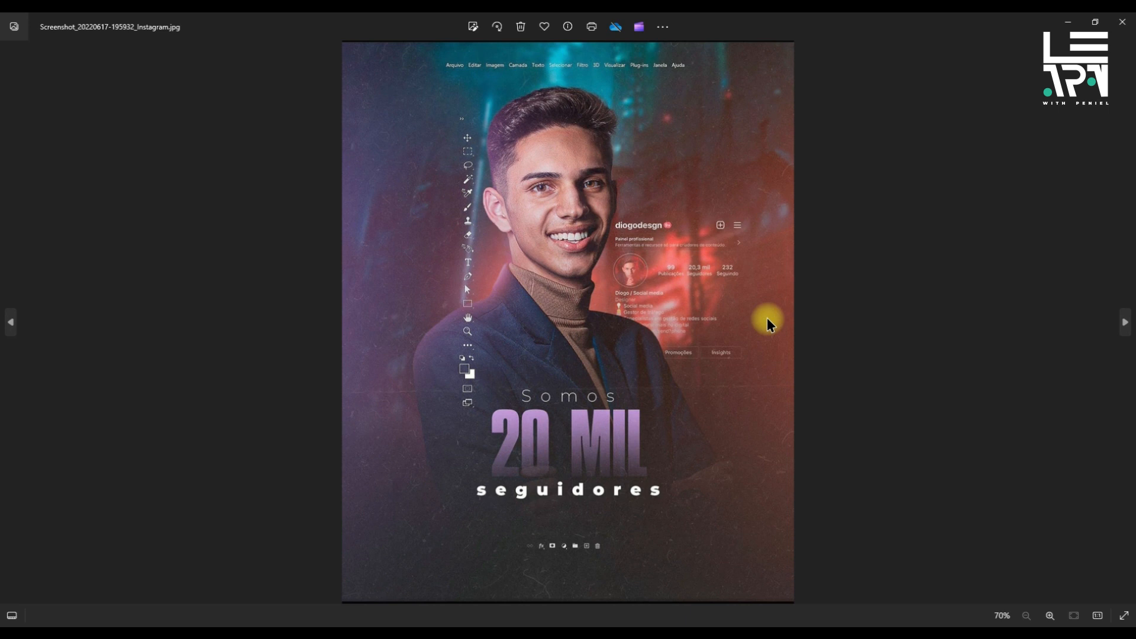
key("alt+Tab")
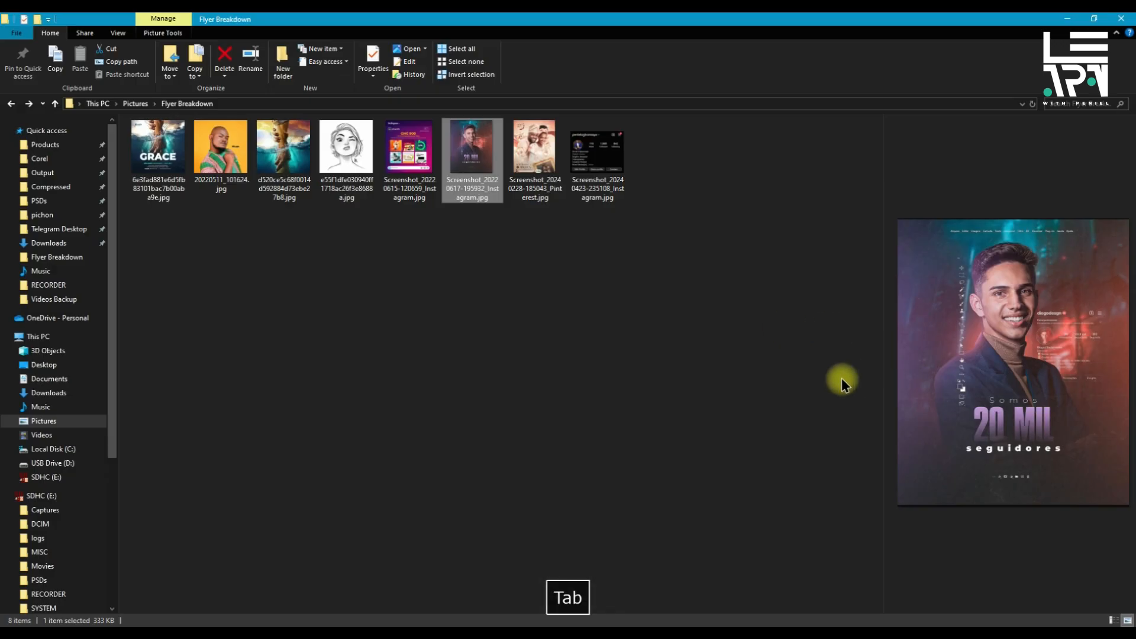
key("alt+Tab")
key("alt+Tab")
key("alt+Tab")
key("alt+Tab")
key("alt+Tab")
key("alt+Tab")
key("alt+Tab")
key("alt+Tab")
key("alt+Tab")
key("alt+Tab")
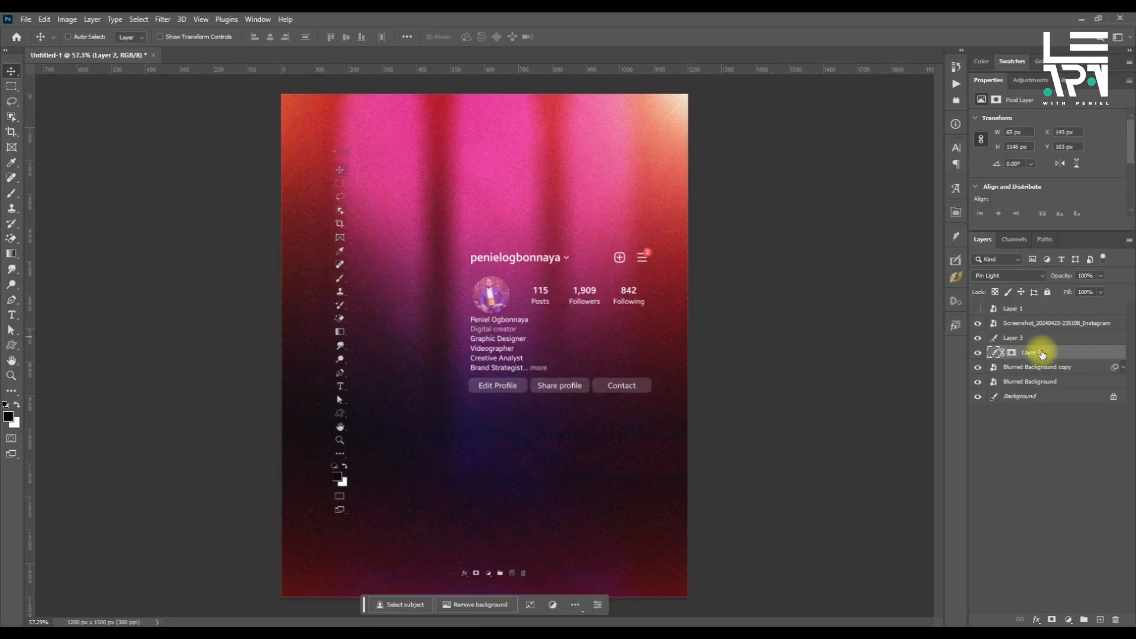
- Move the tool strip on Layer 2 further toward the poster's left edge, to about X 122 px
left_click(618, 303)
left_click_drag(618, 302, 609, 298)
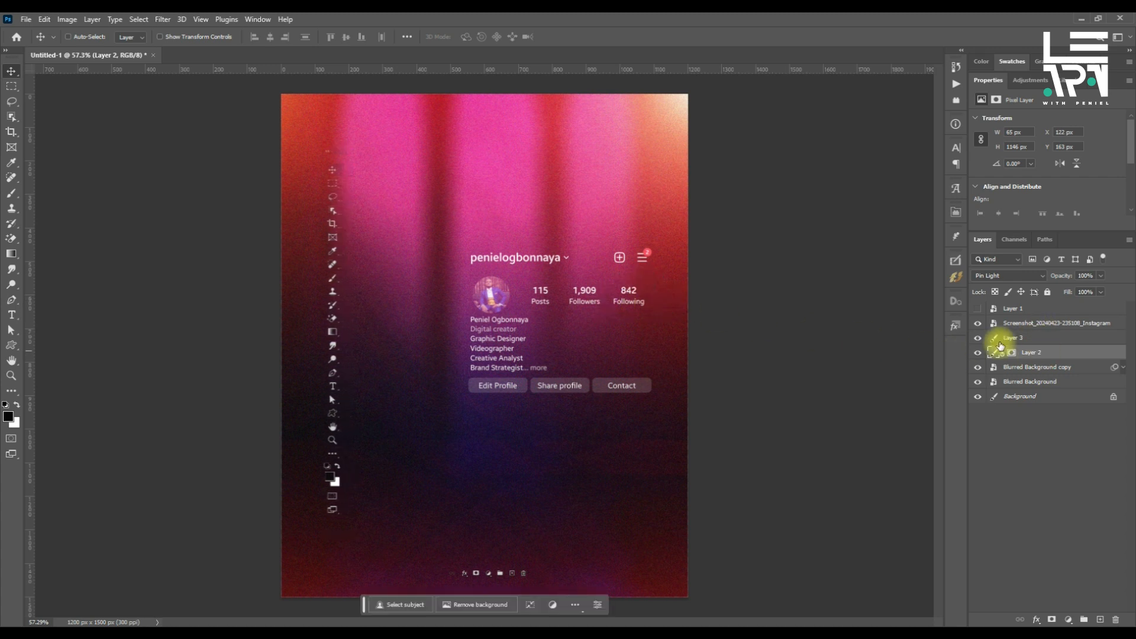
- Scale the Instagram profile screenshot down to about 523 × 416 px, positioned at about X 585, Y 448 px
left_click(1028, 324)
key("ctrl+t")
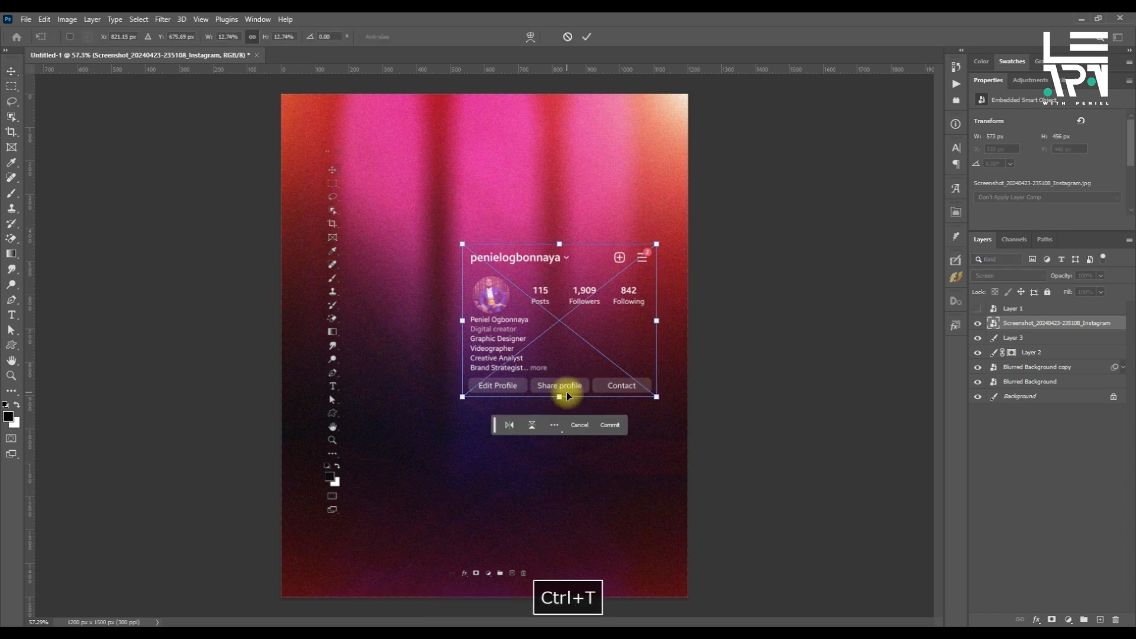
left_click_drag(464, 394, 480, 385)
left_click(618, 411)
- Show the portrait on Layer 1, scale it down to 7.49%, and move it slightly upward
left_click(978, 308)
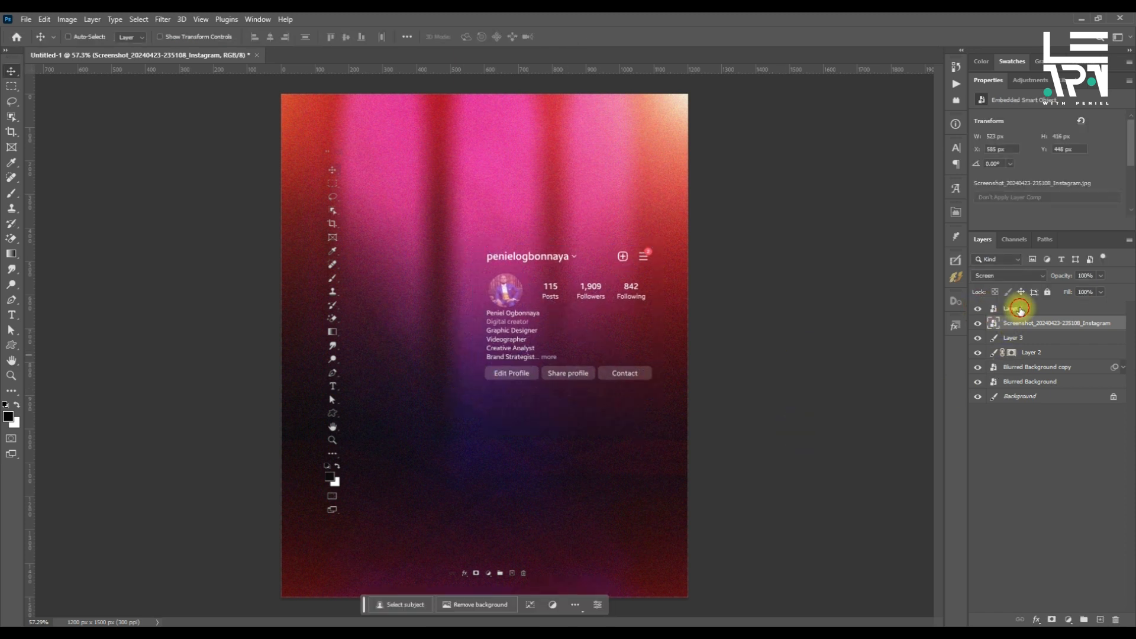
left_click(1018, 308)
key("ctrl+t")
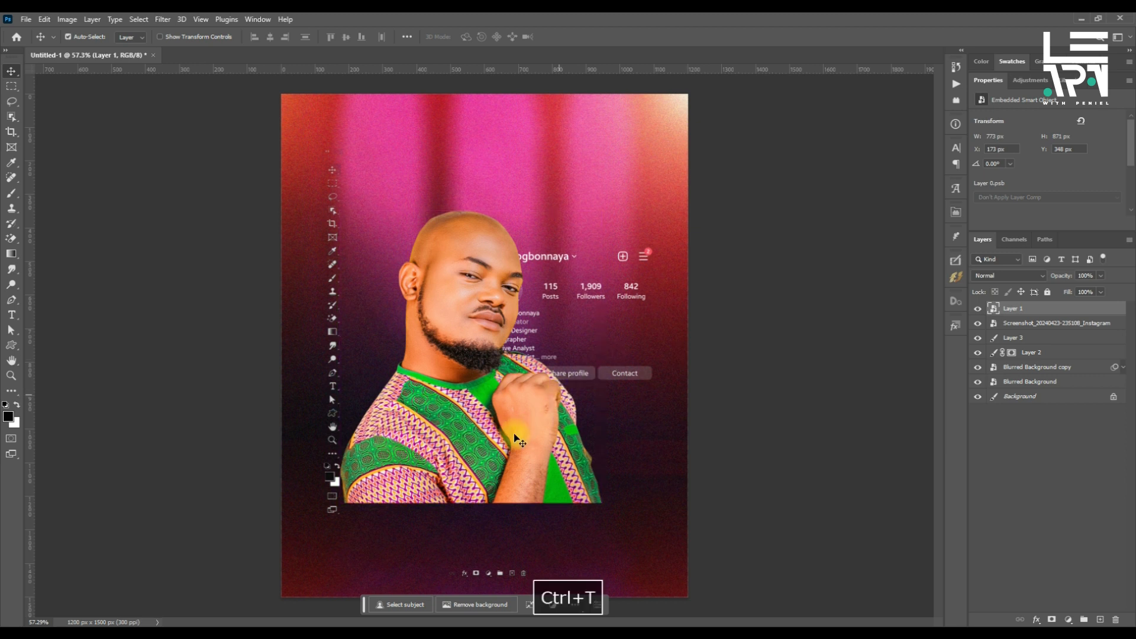
left_click_drag(471, 502, 471, 479)
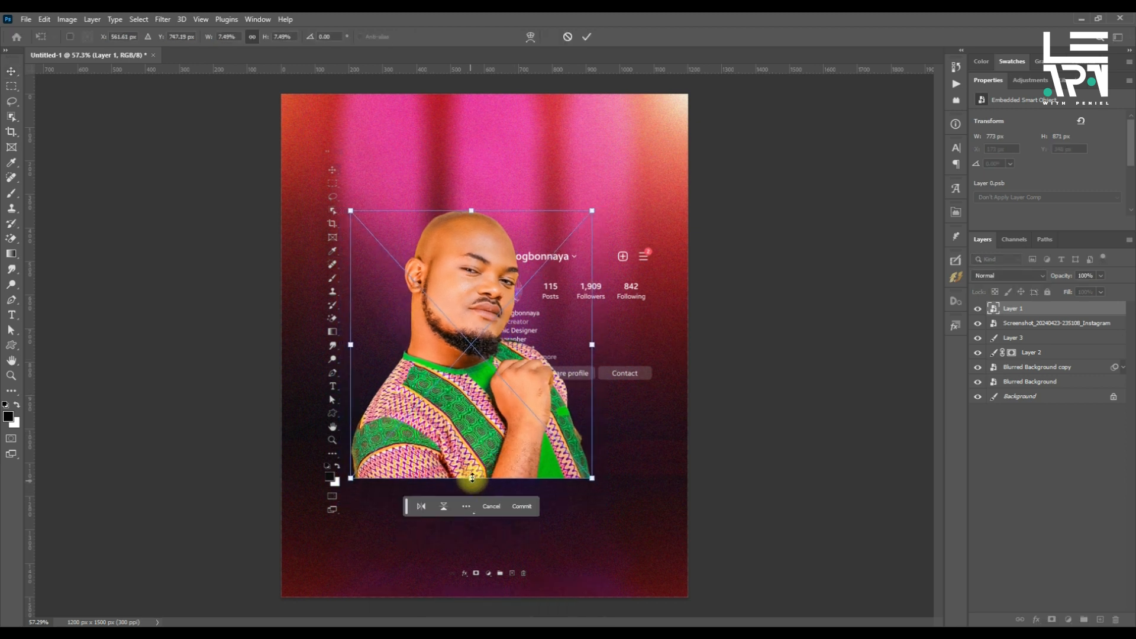
double_click(534, 444)
left_click_drag(534, 444, 527, 411)
- Compare with the reference poster and enlarge the portrait to 8.82%, about 834 × 940 px, at about X 107, Y 203 px
key("alt+Tab")
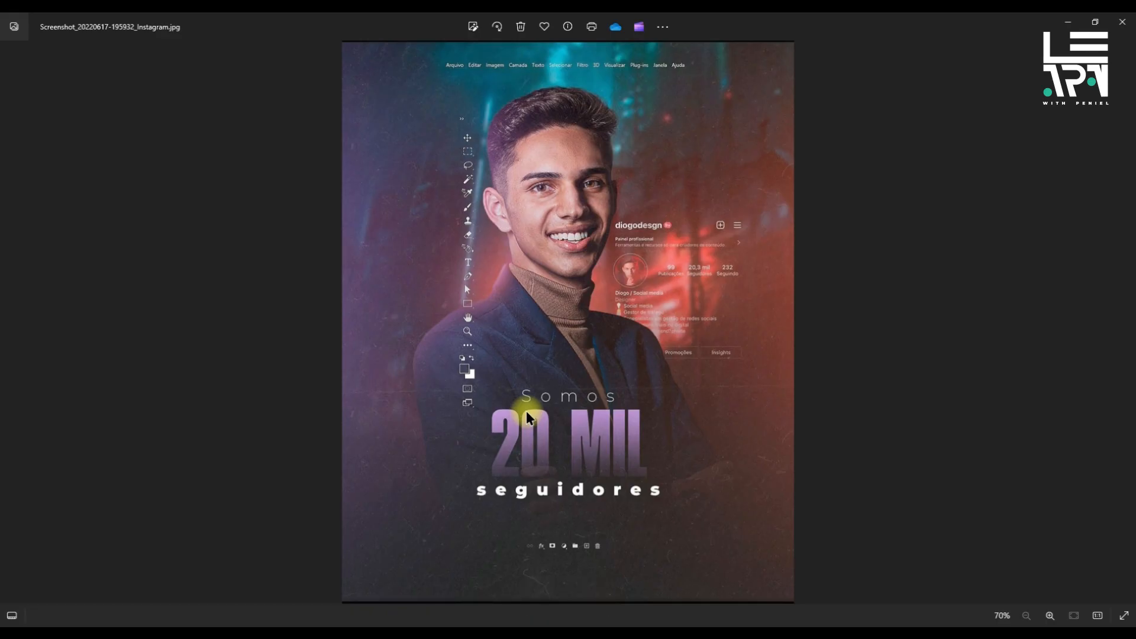
key("alt+Tab")
left_click_drag(518, 421, 517, 403)
key("ctrl+t")
left_click_drag(579, 420, 536, 428)
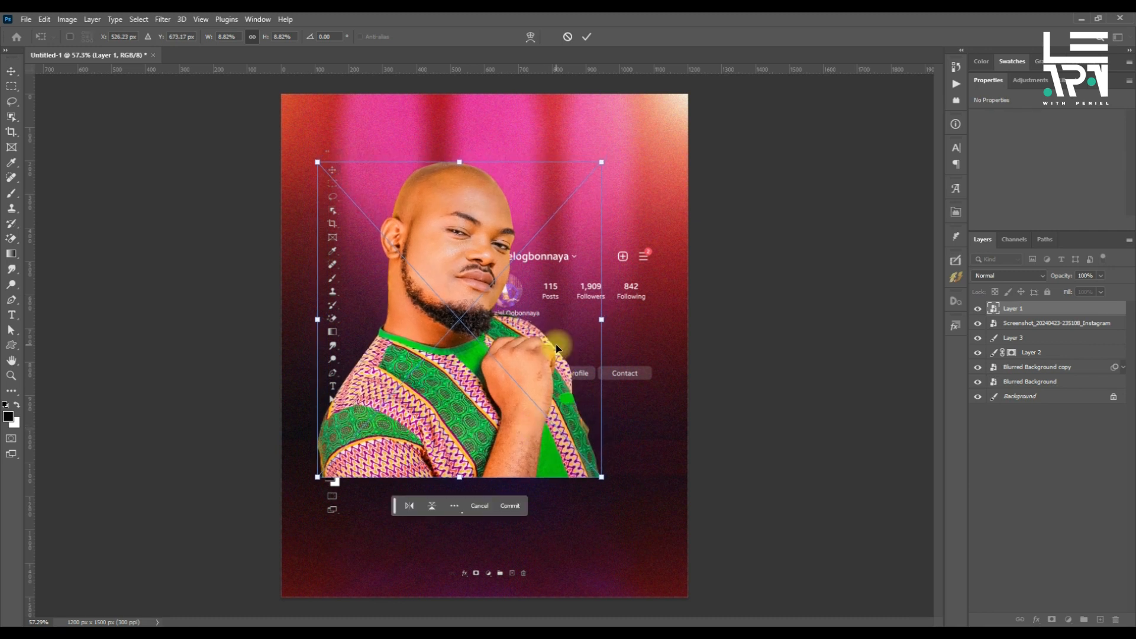
left_click(592, 37)
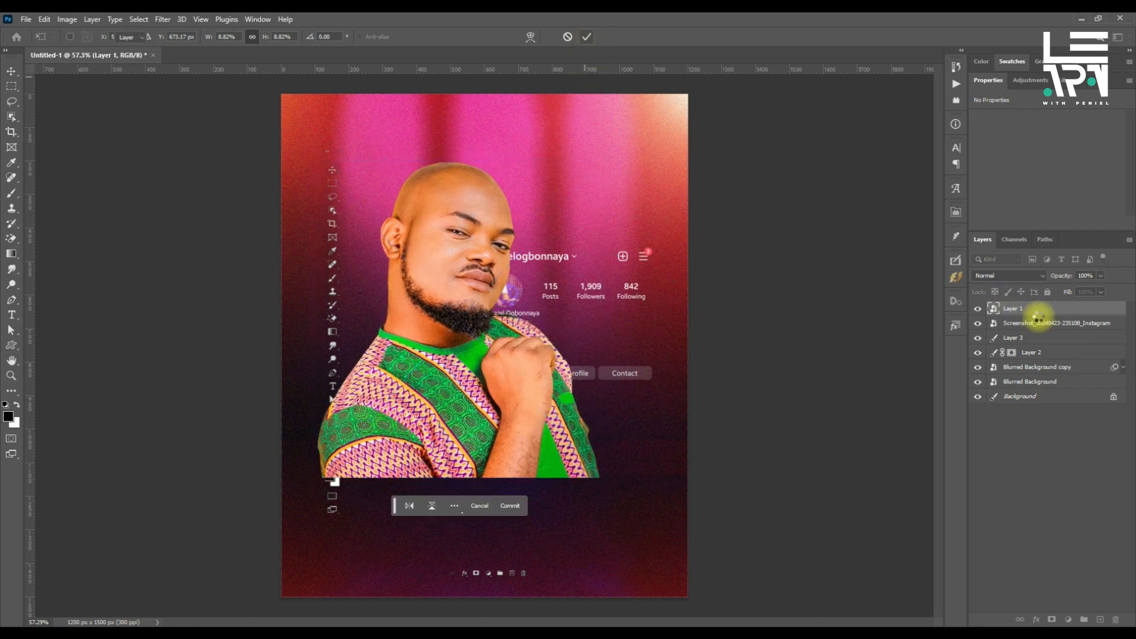
- Reorder the layers so the portrait sits below the tool strip and the Instagram screenshot sits directly behind the portrait
left_click_drag(1039, 336, 1043, 360)
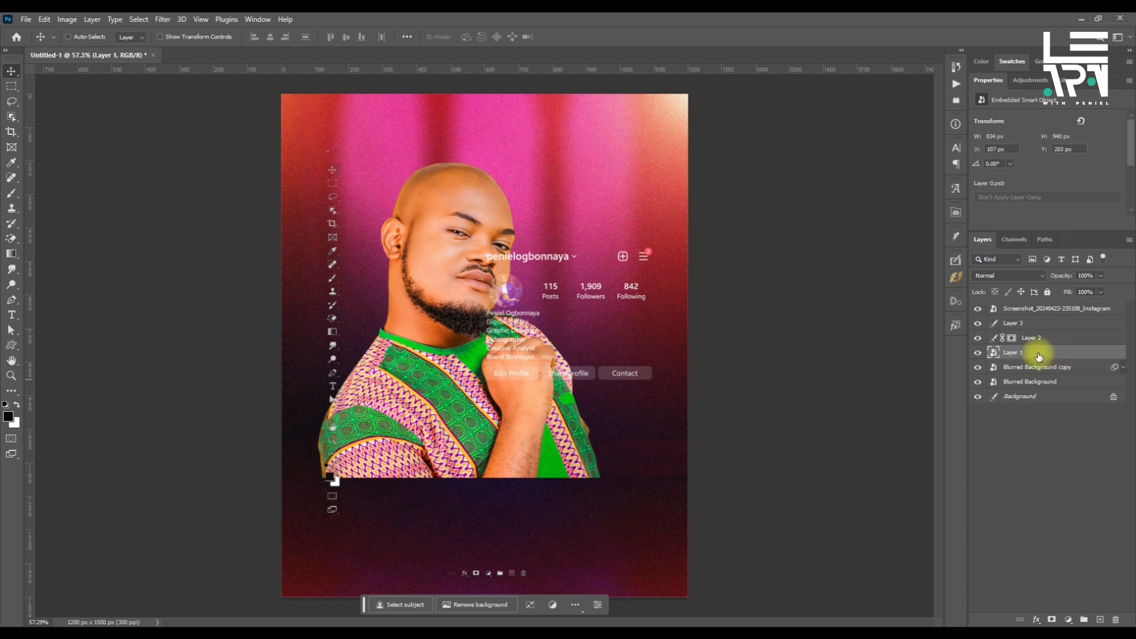
left_click_drag(1040, 307, 1059, 360)
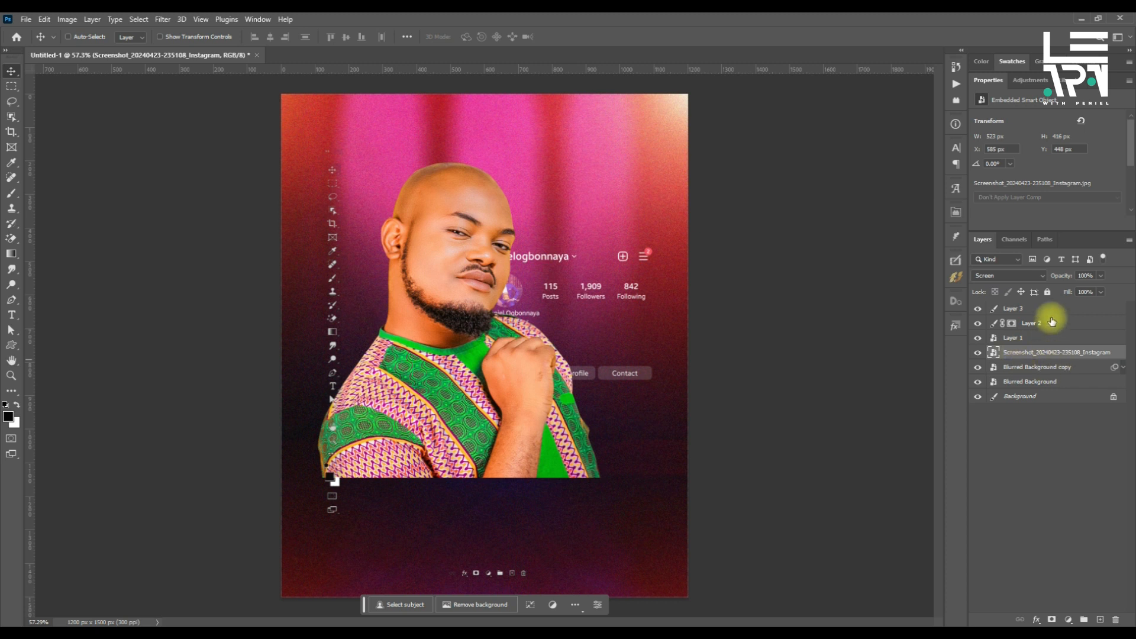
- Rename the profile screenshot layer as Instagram Screenshot and the portrait layer as Image
double_click(1064, 354)
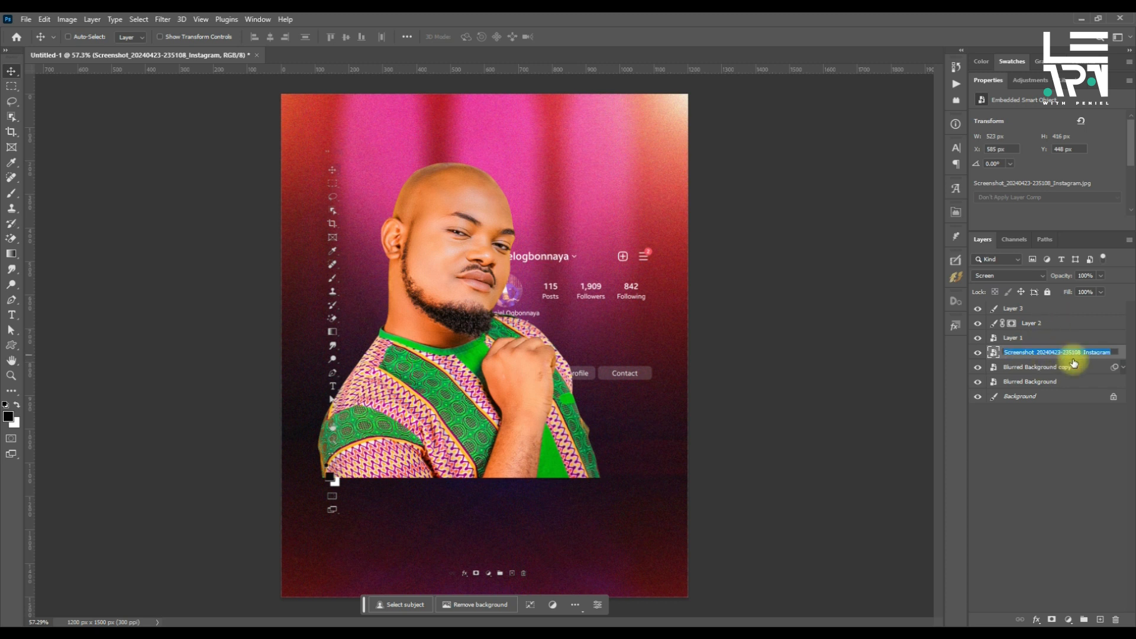
type("Instagram Screenshot")
key("Return")
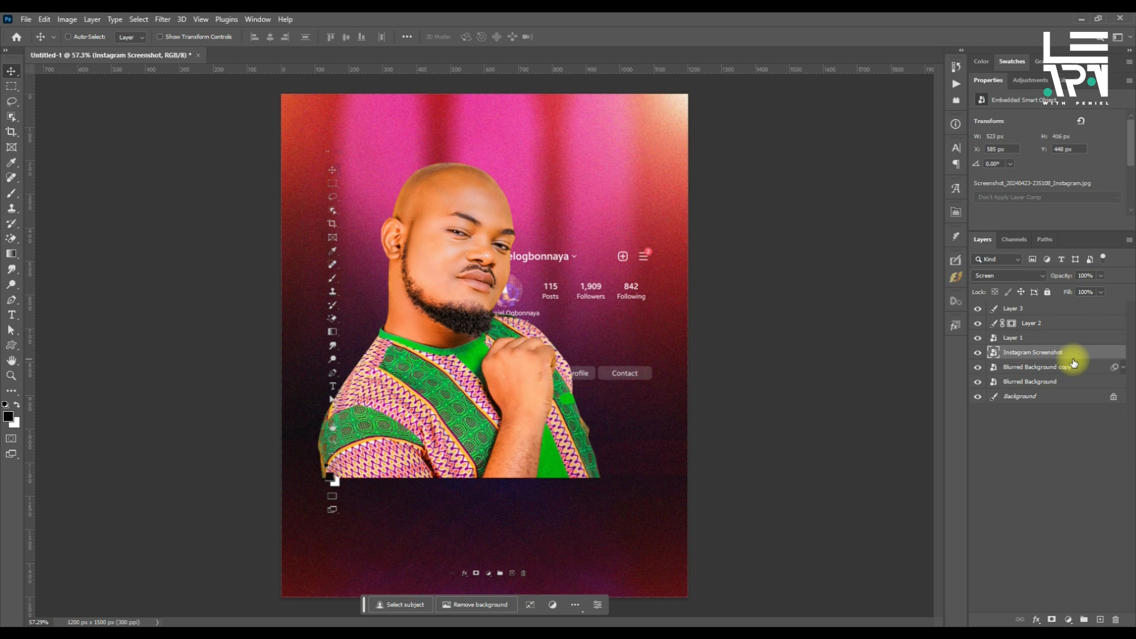
left_click(1014, 342)
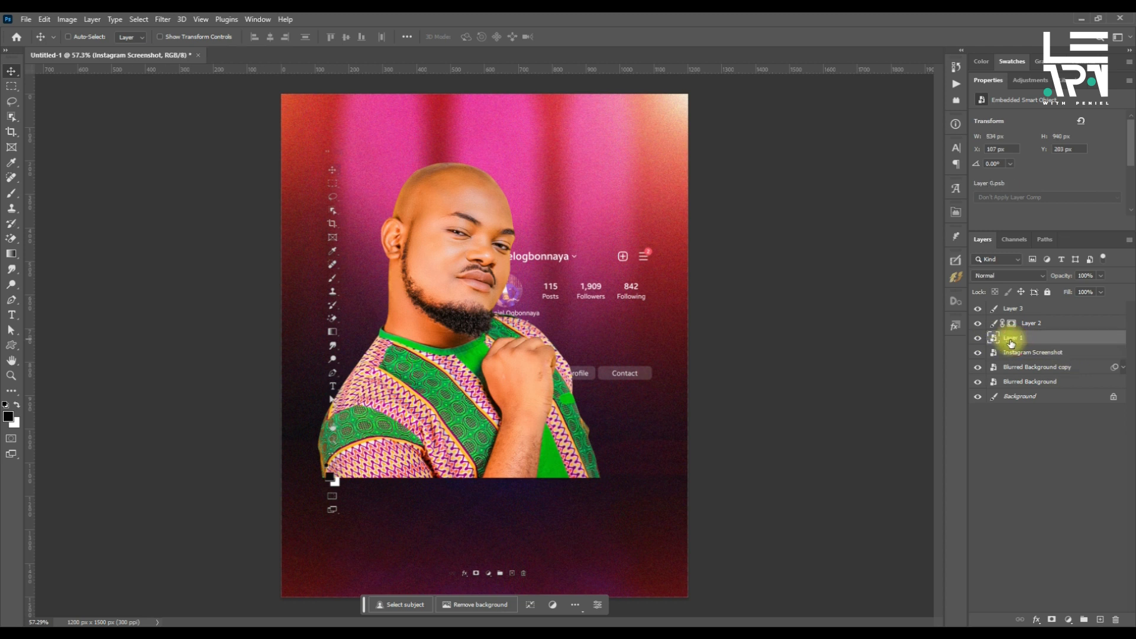
key("ctrl+a")
type("I")
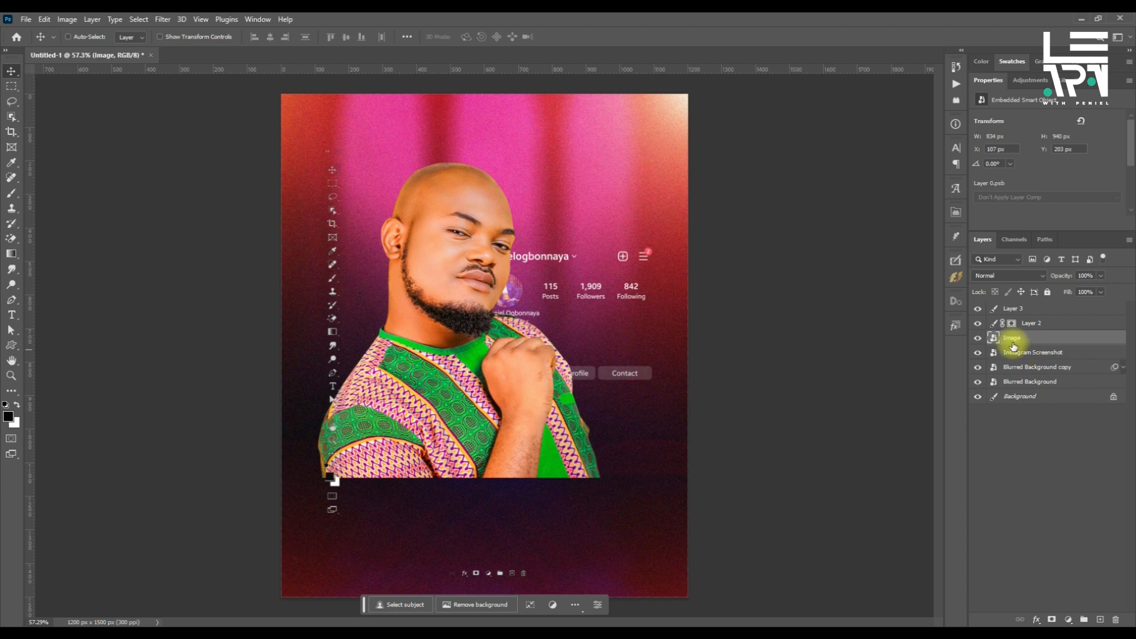
- Rename Layer 2 as Photoshop Toolbox and Layer 3 as Panel
left_click(1030, 325)
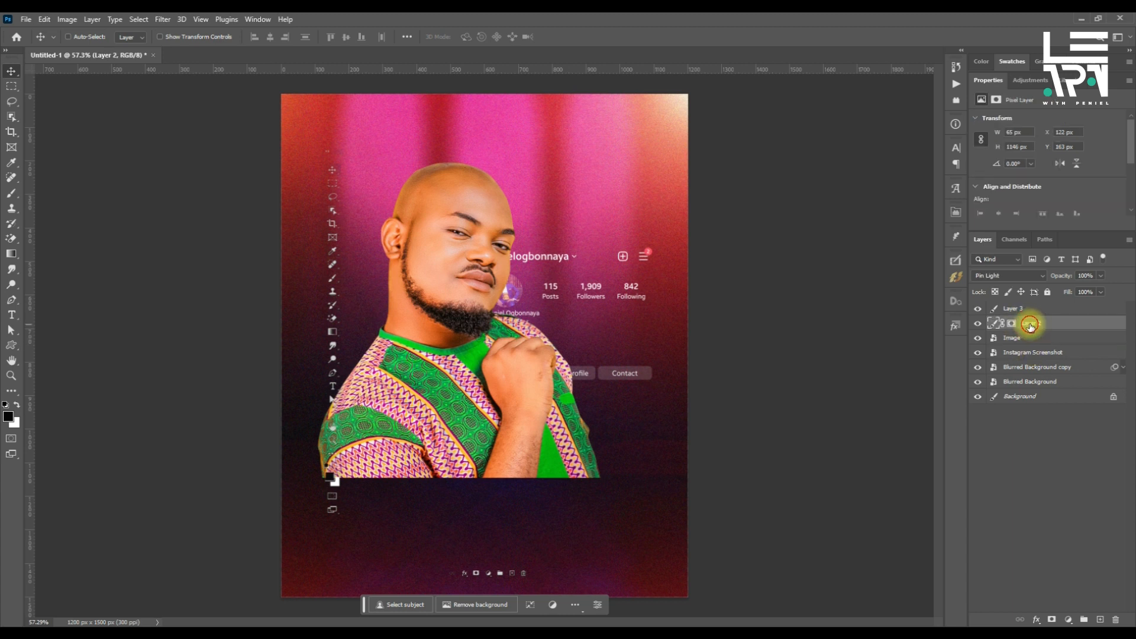
double_click(1030, 325)
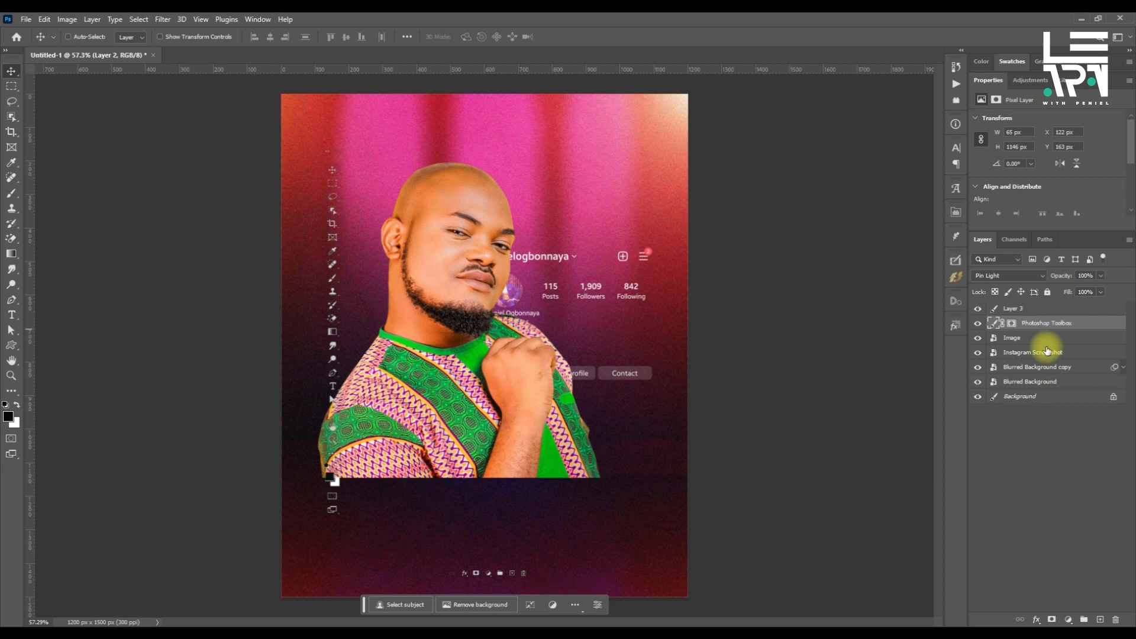
left_click(1011, 309)
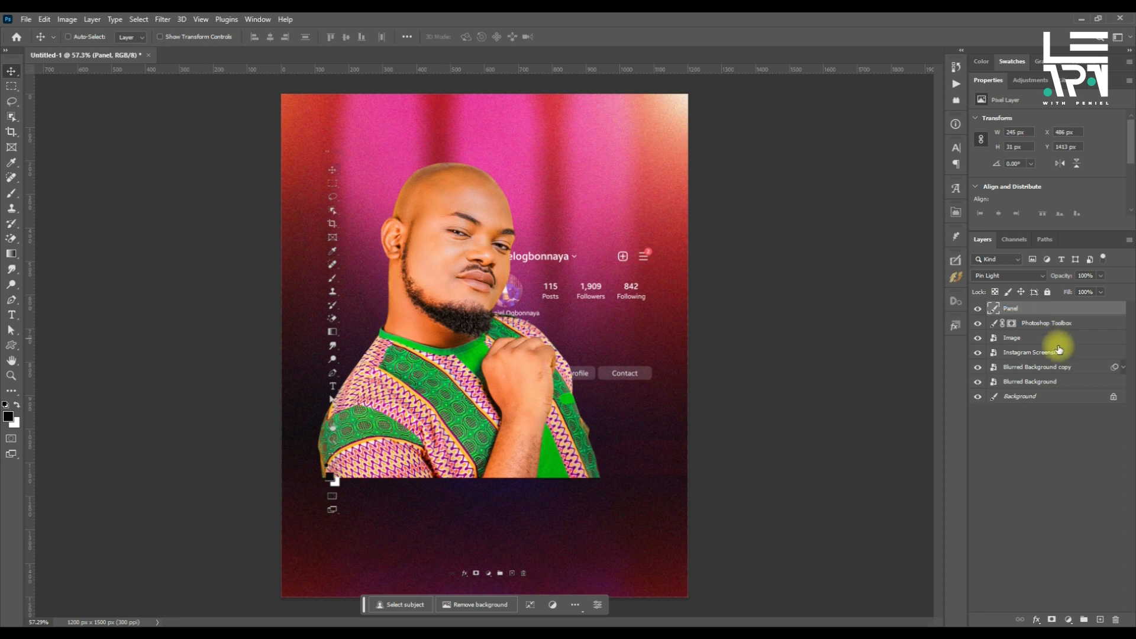
- Group the Blurred Background layer and its copy, and name the group BG
left_click(1065, 367)
left_click(1065, 380, "shift")
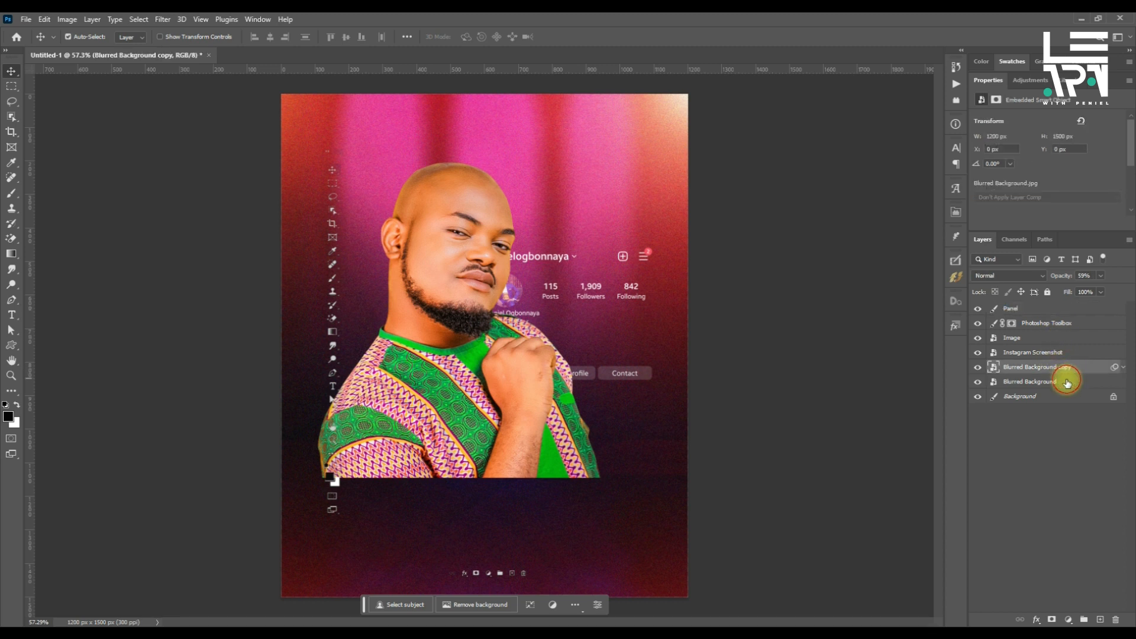
key("ctrl+g")
double_click(1019, 367)
type("BG")
key("Return")
- Scale the Instagram Screenshot layer down to 9.22% and move it slightly up to about X 683, Y 412 px
left_click(1042, 353)
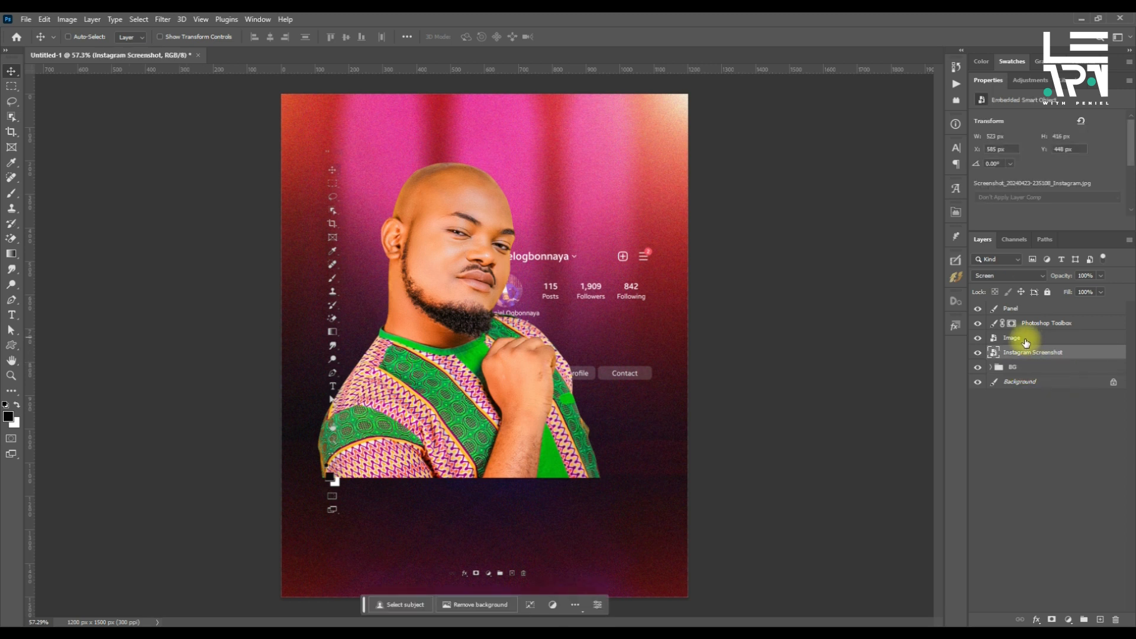
key("ctrl+t")
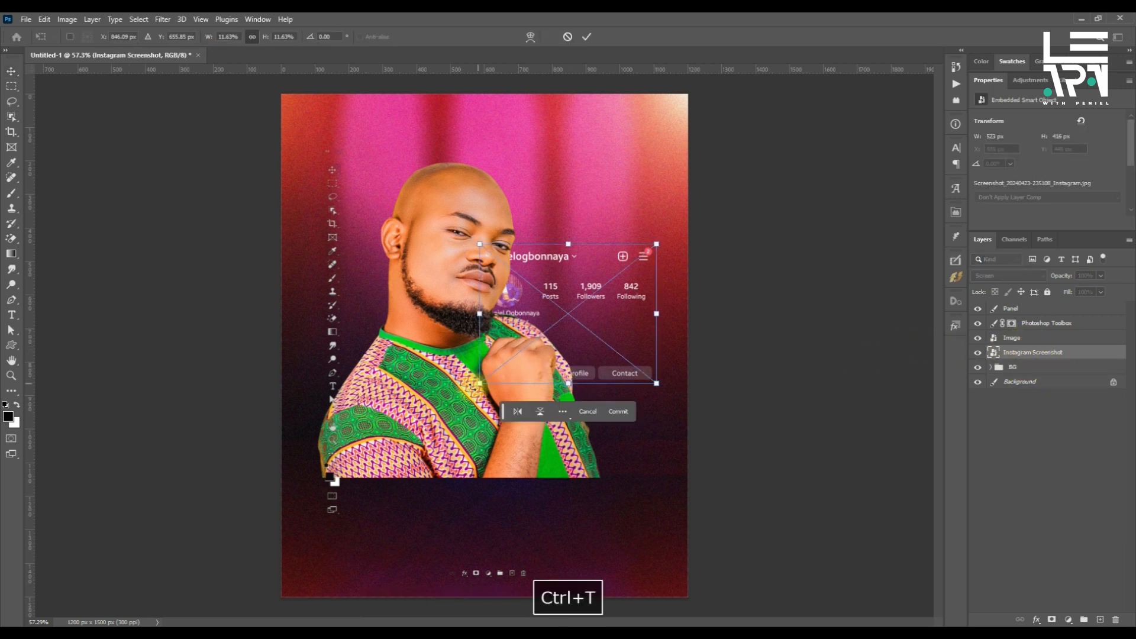
left_click_drag(472, 385, 516, 354)
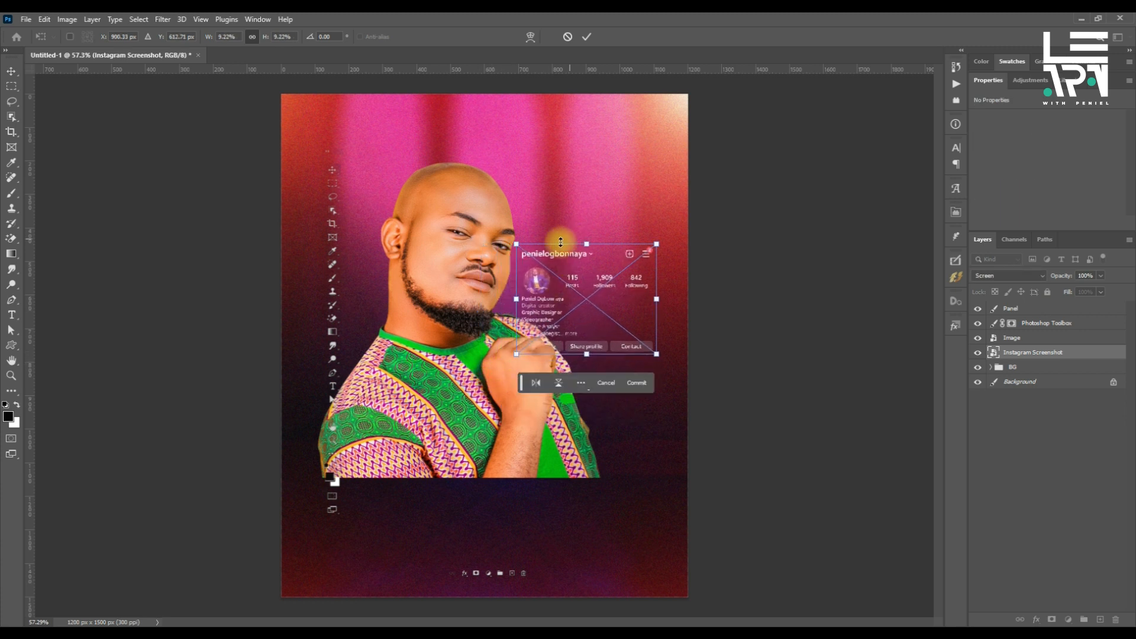
left_click(585, 35)
left_click_drag(617, 281, 613, 270)
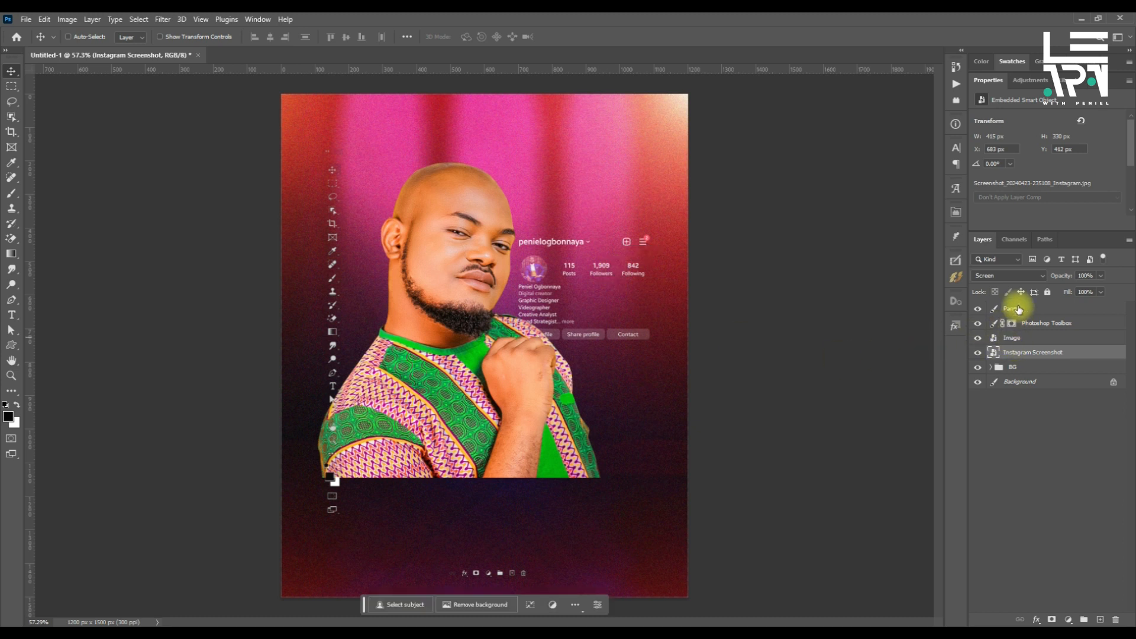
- Add a layer mask to the Image layer and enlarge the soft masking brush, setting its opacity to 67%
left_click(1018, 338)
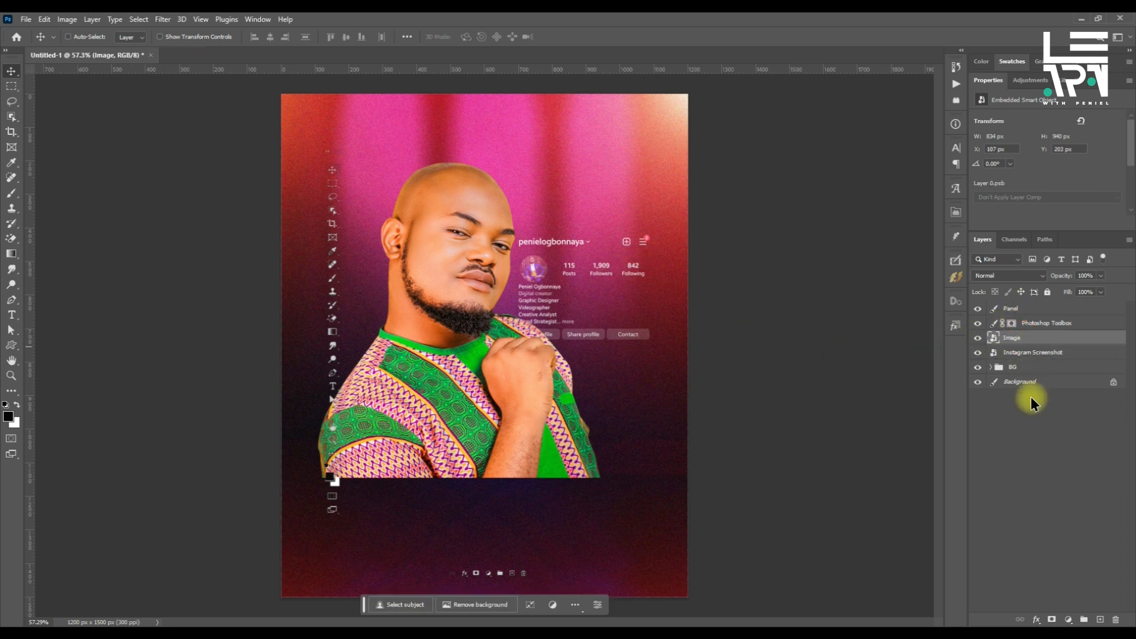
left_click(1052, 620)
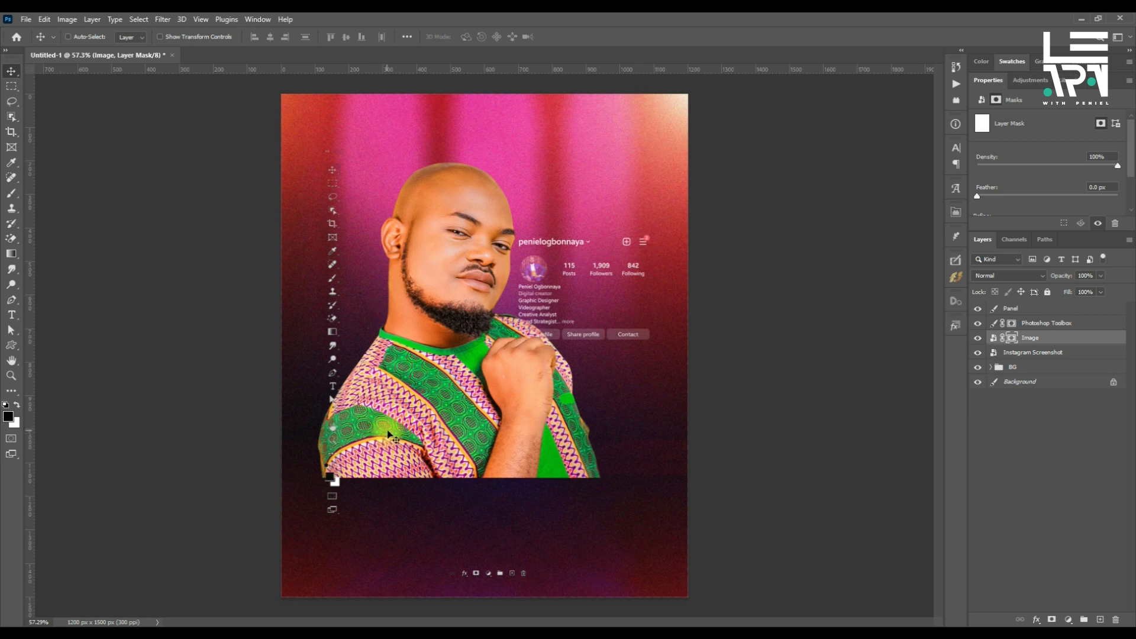
key("b")
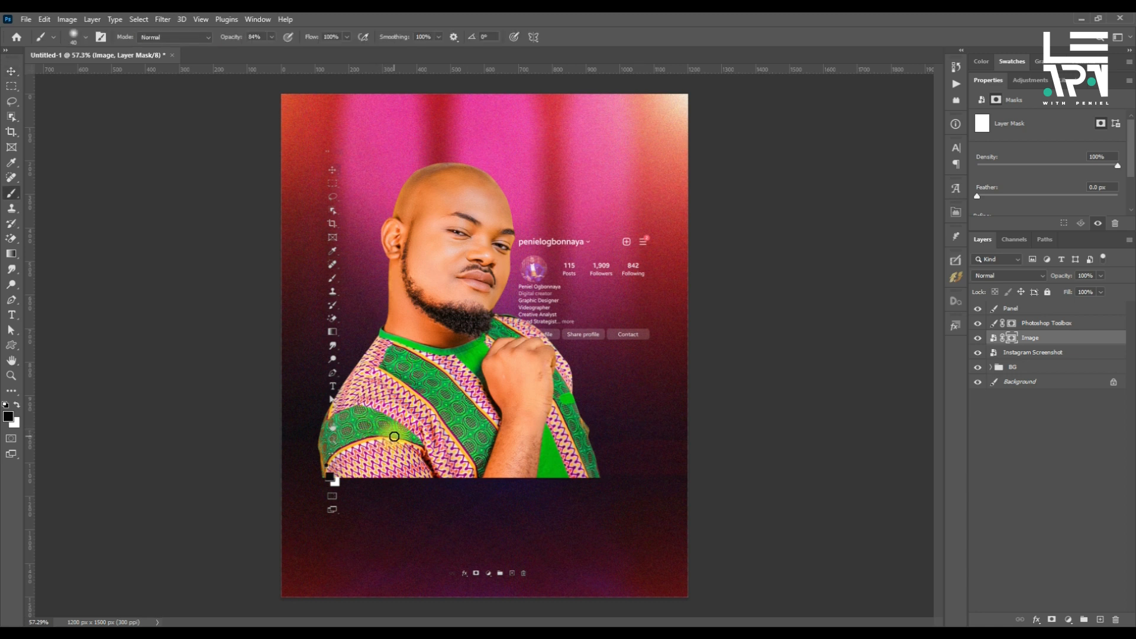
left_click_drag(394, 436, 397, 451)
key("]")
left_click(272, 37)
left_click_drag(266, 51, 262, 51)
left_click(393, 20)
- Try to fade the portrait's lower edge with brush strokes and a short upward gradient on its mask
left_click(329, 454)
mouse_move(343, 477)
left_mouse_down()
mouse_move(556, 482)
mouse_move(625, 458)
mouse_move(581, 479)
mouse_move(496, 473)
mouse_move(475, 443)
mouse_move(475, 460)
mouse_move(471, 401)
left_mouse_up()
key("g")
key("ctrl+z")
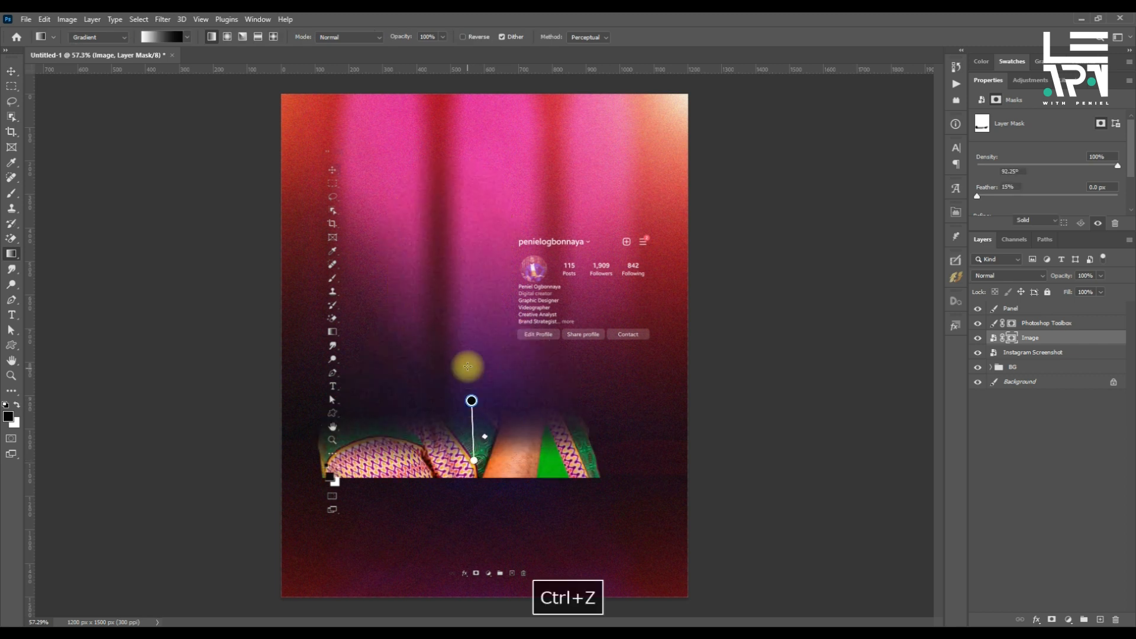
- Fade out the portrait's lower part with a downward linear gradient on its mask, and brush away the sleeve edges at 300 px
left_click_drag(467, 360, 467, 469)
key("b")
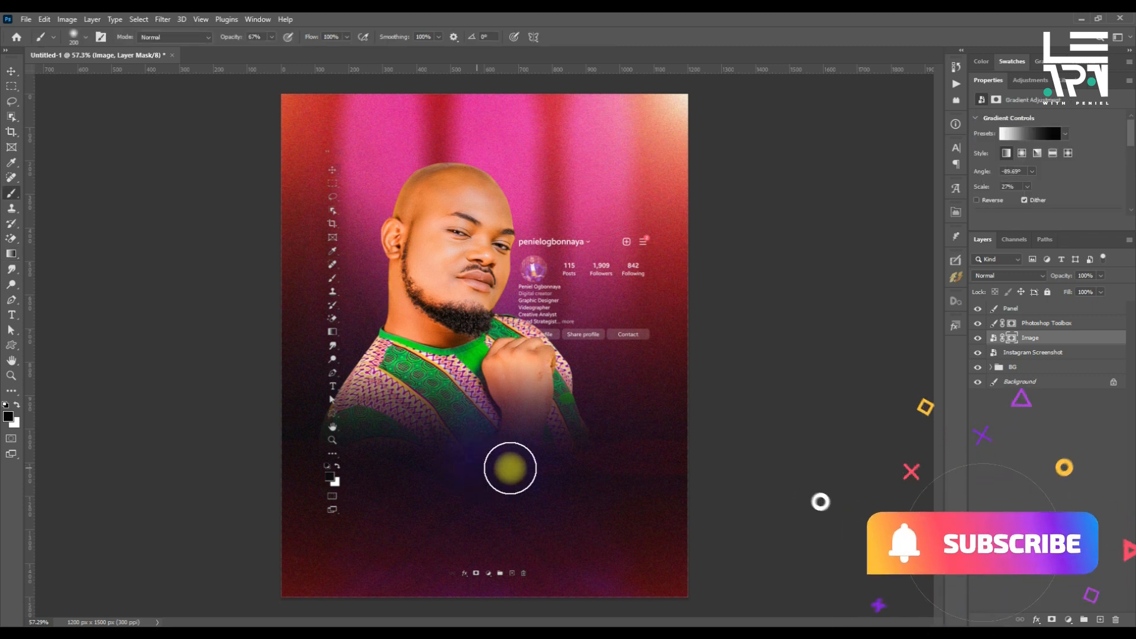
key("bracketright")
key("bracketright")
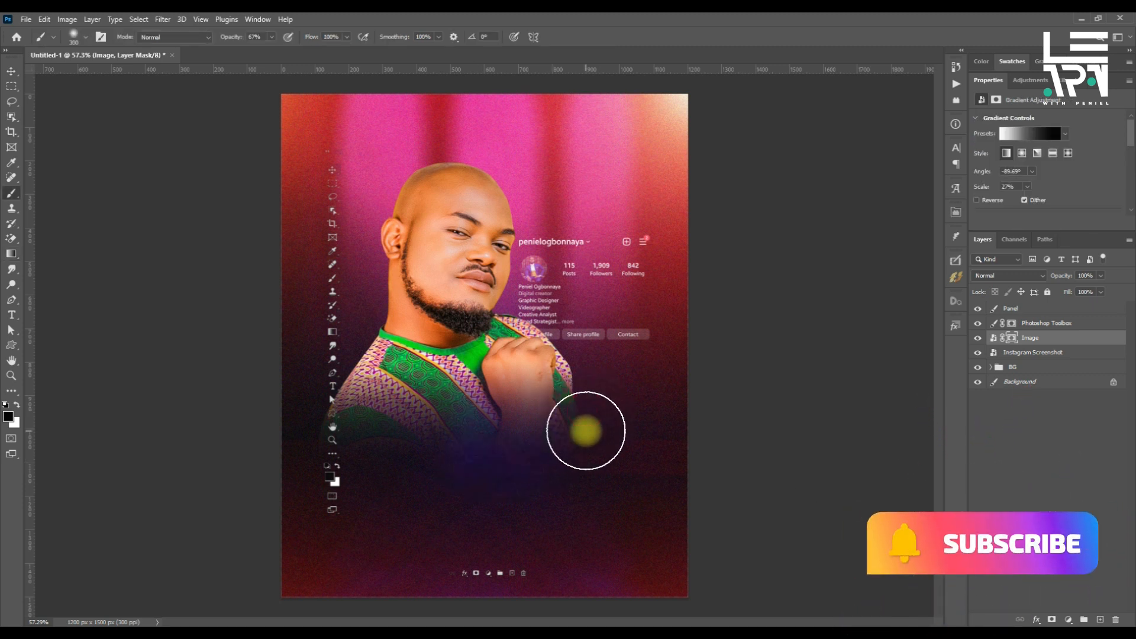
left_click_drag(324, 451, 357, 474)
mouse_move(329, 389)
left_mouse_down()
mouse_move(339, 439)
mouse_move(388, 430)
mouse_move(353, 398)
left_mouse_up()
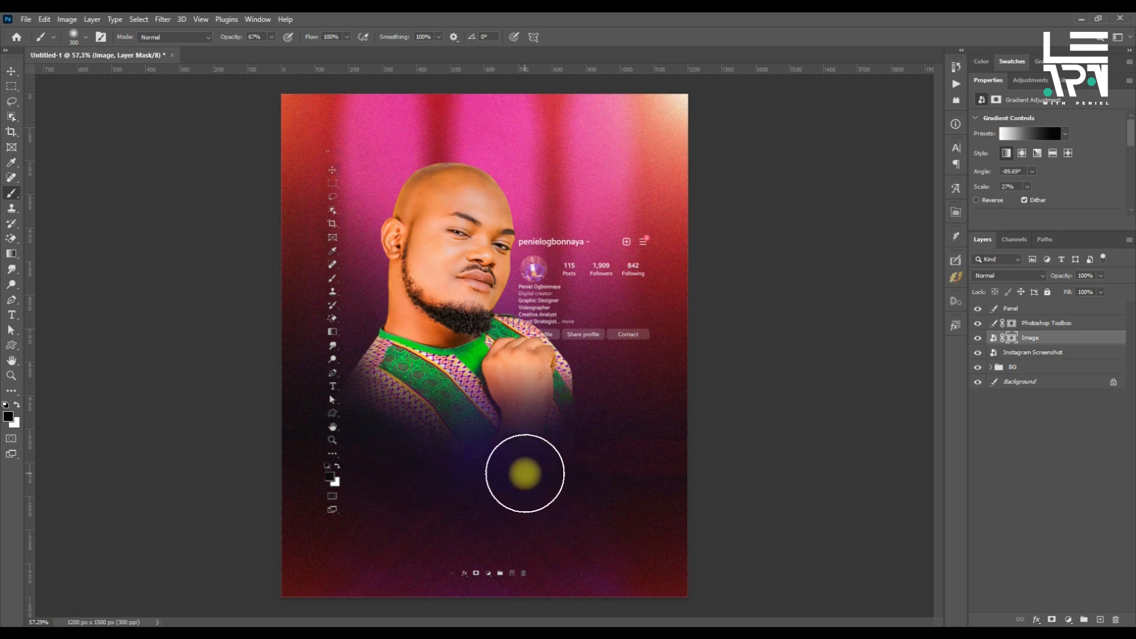
- Enlarge the masked portrait to 106.49%, about 888 × 1001 px, and move it up to about X 84, Y 159 px
key("v")
key("ctrl+t")
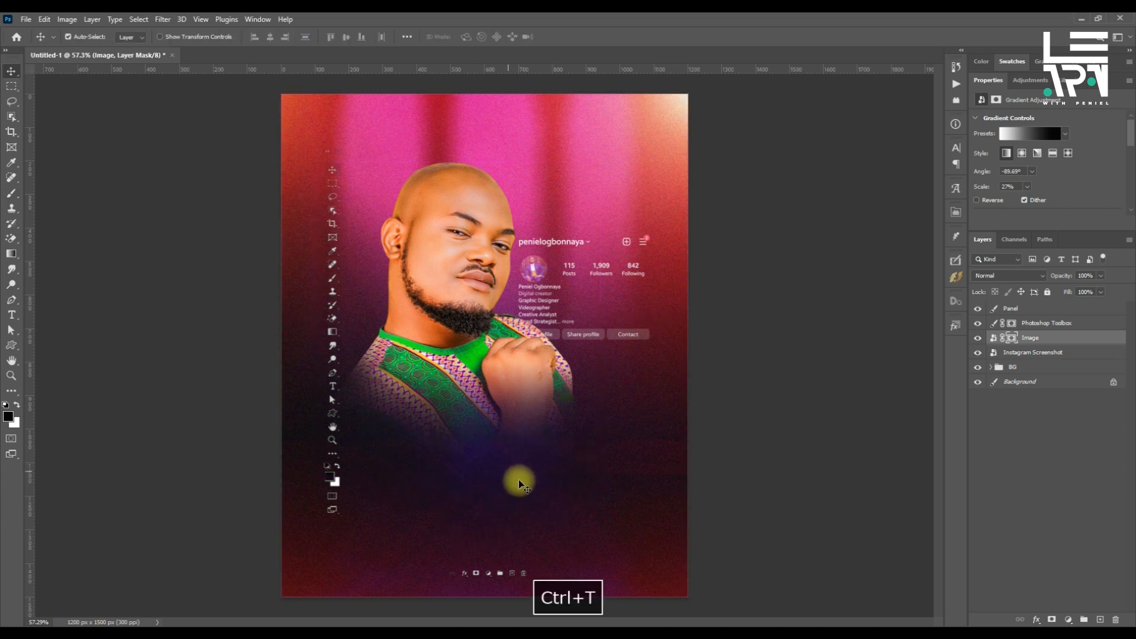
left_click_drag(458, 478, 459, 497)
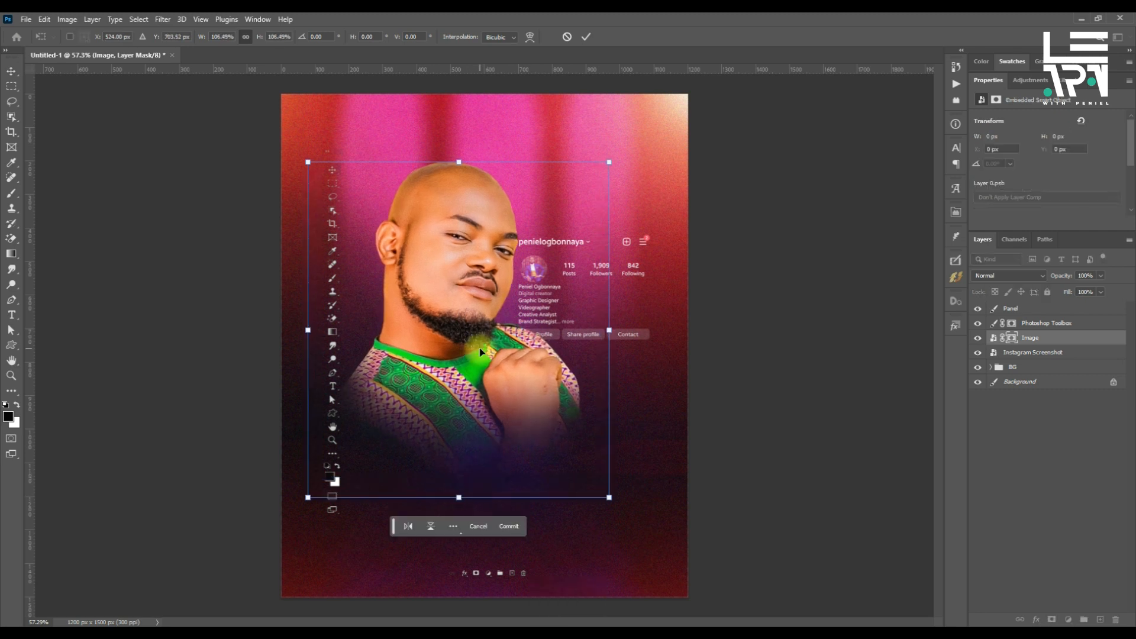
left_click_drag(503, 394, 507, 384)
key("Return")
- Refine the portrait's mask by hiding the outer sleeve beside the fist and painting the forearm back in with white
key("b")
mouse_move(595, 384)
left_mouse_down()
mouse_move(580, 374)
mouse_move(602, 406)
left_mouse_up()
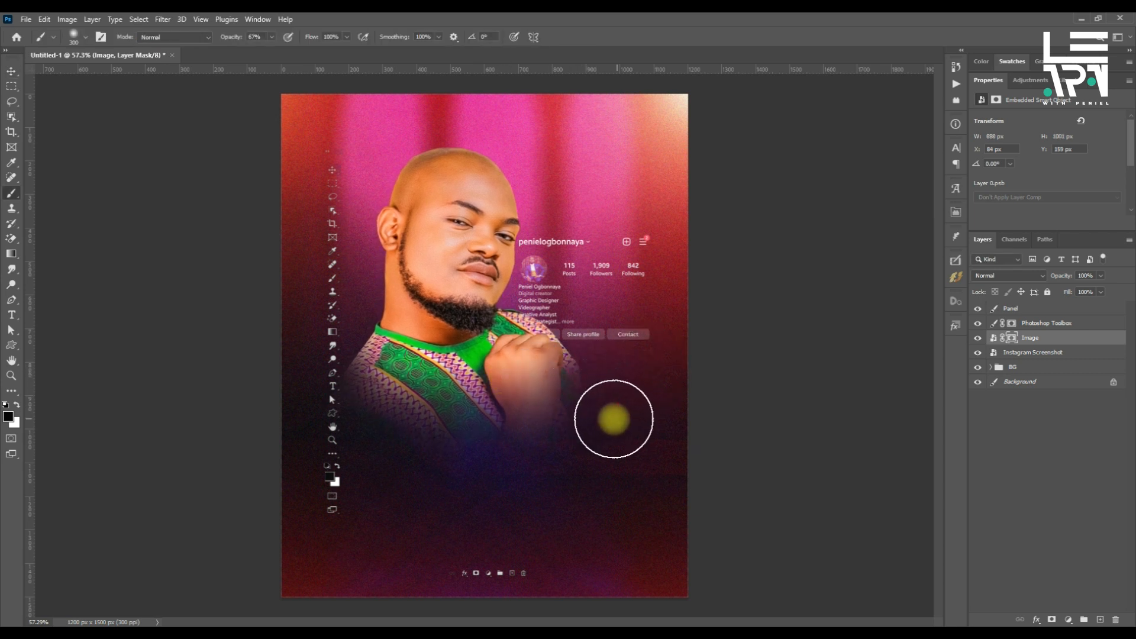
key("x")
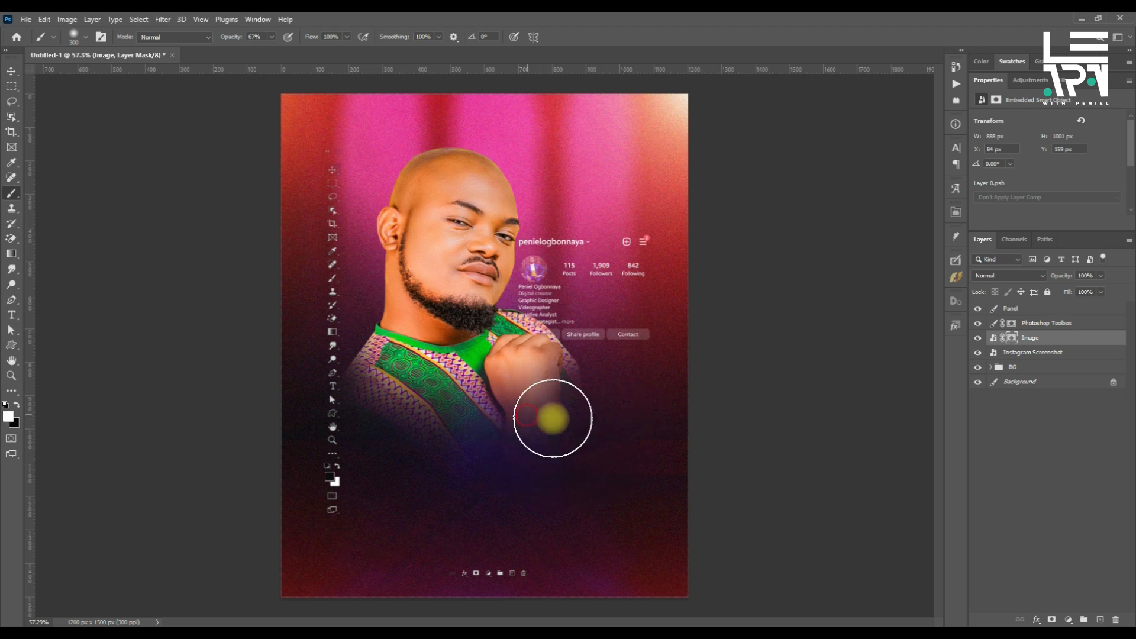
left_click_drag(553, 414, 570, 421)
key("x")
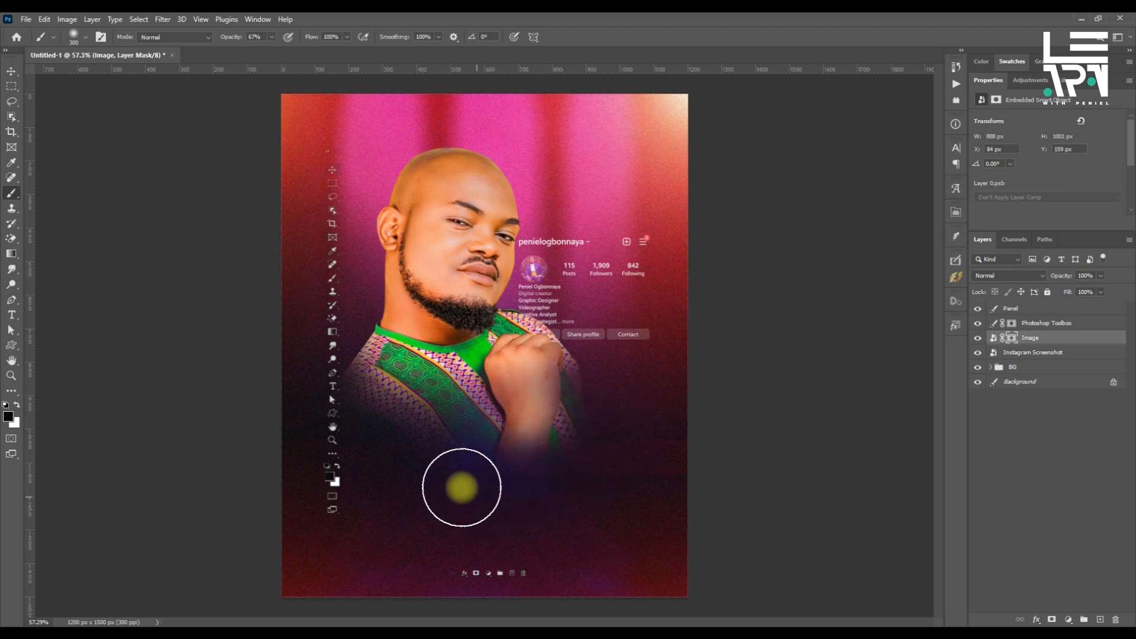
- Compare with the reference poster and move the portrait up to about Y 142 px
key("alt+Tab")
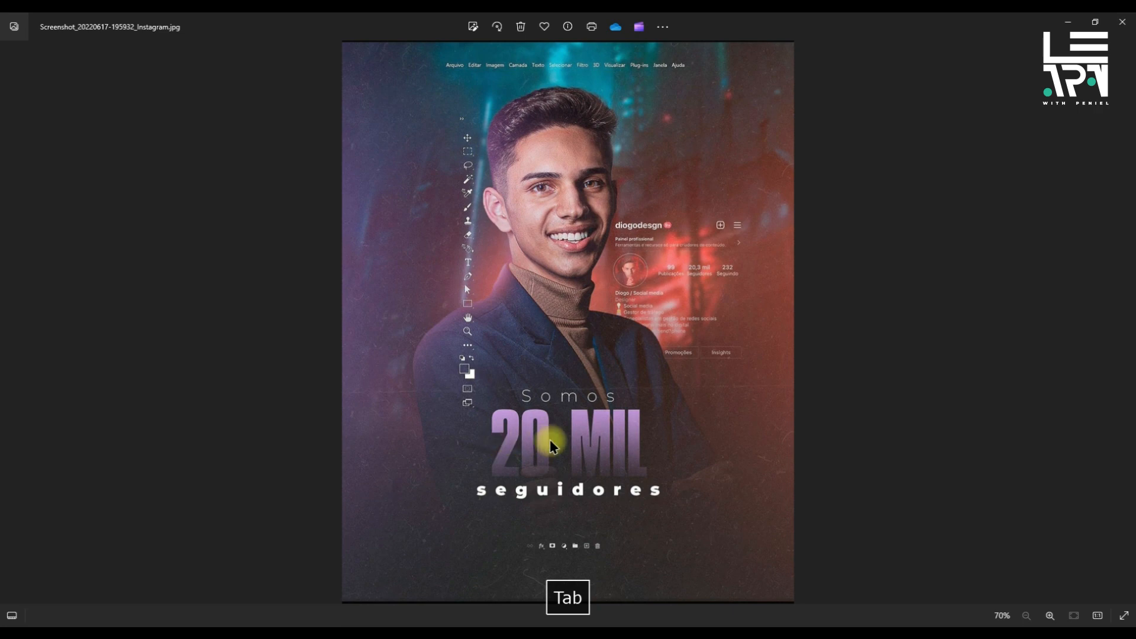
key("alt+Tab")
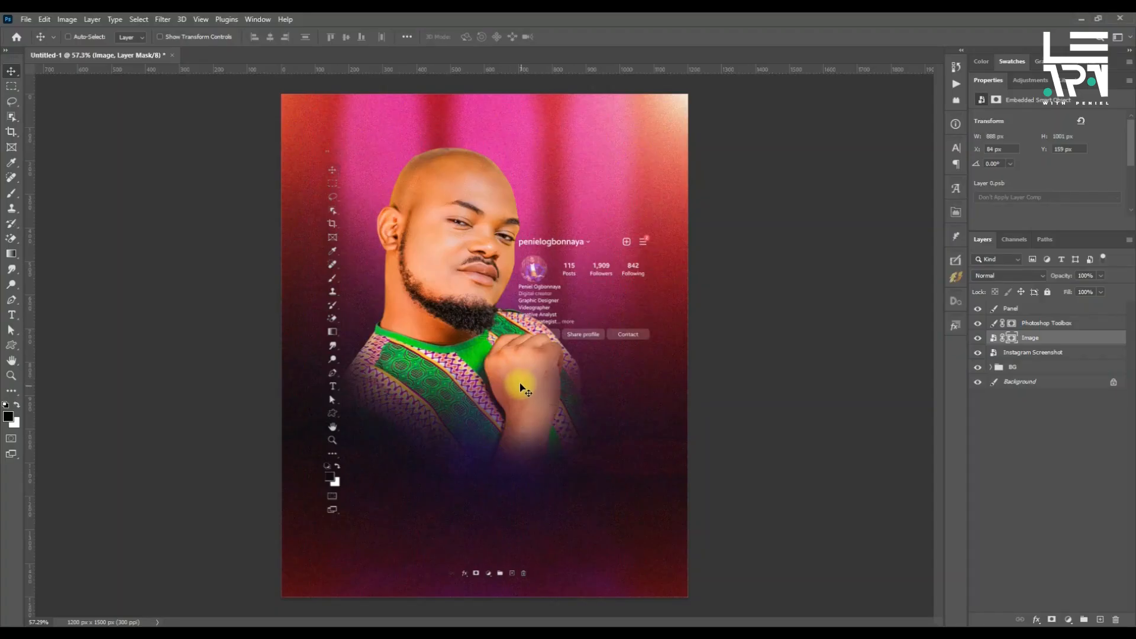
left_click_drag(519, 388, 517, 371)
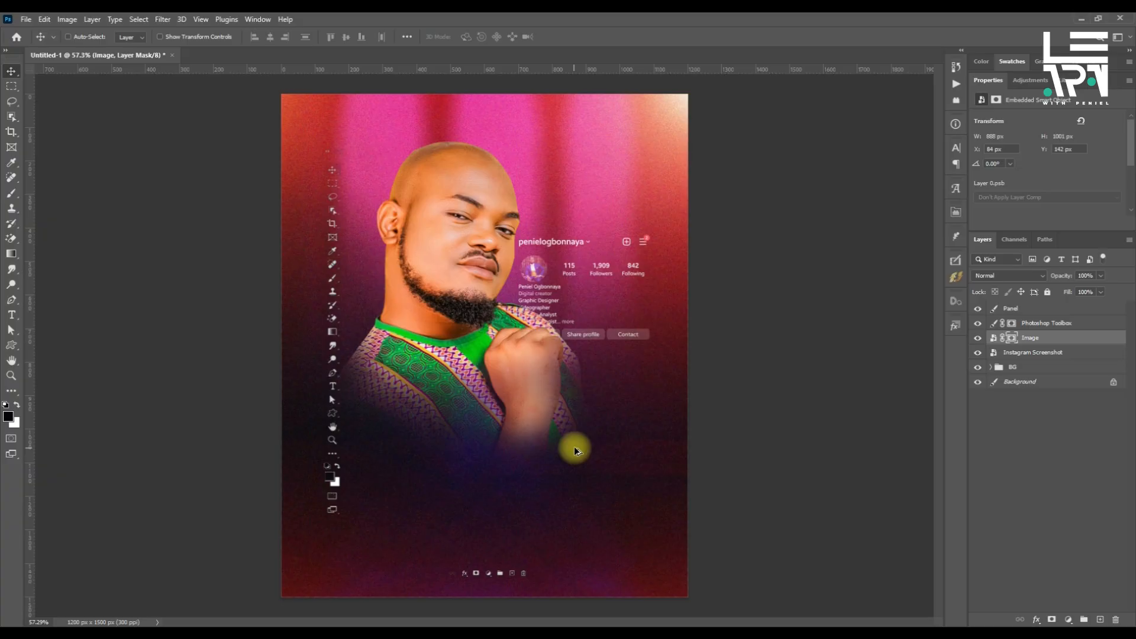
key("alt+Tab")
key("alt+Tab")
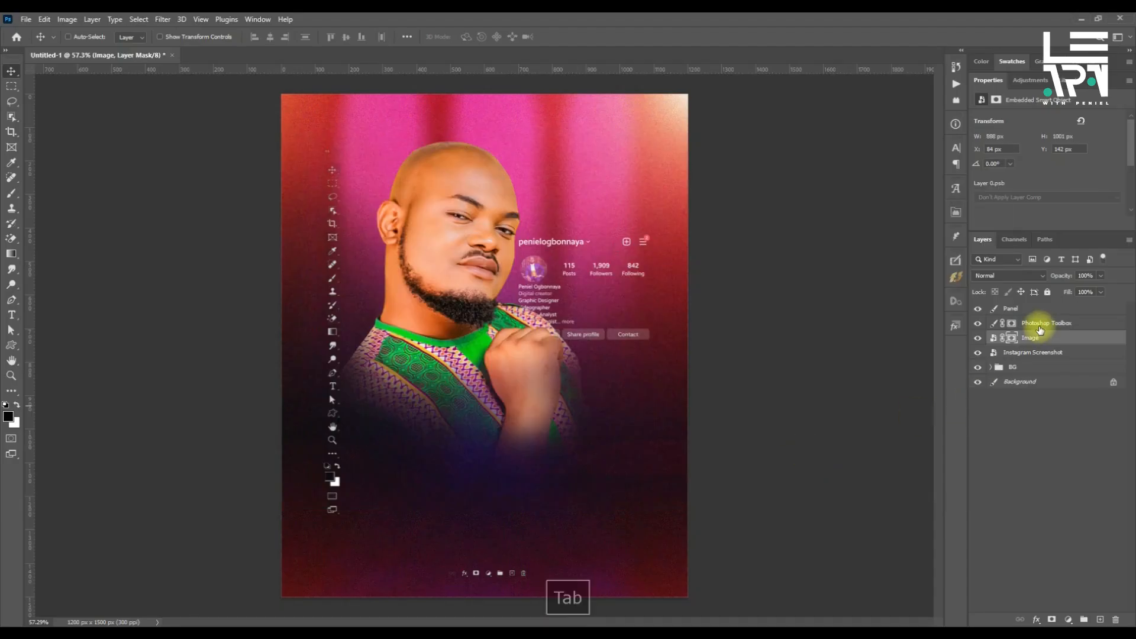
- Center the Panel layer horizontally on the Background, move it up to about Y 1364 px, and compare with the reference poster
left_click(1037, 308)
left_click(1011, 381, "ctrl")
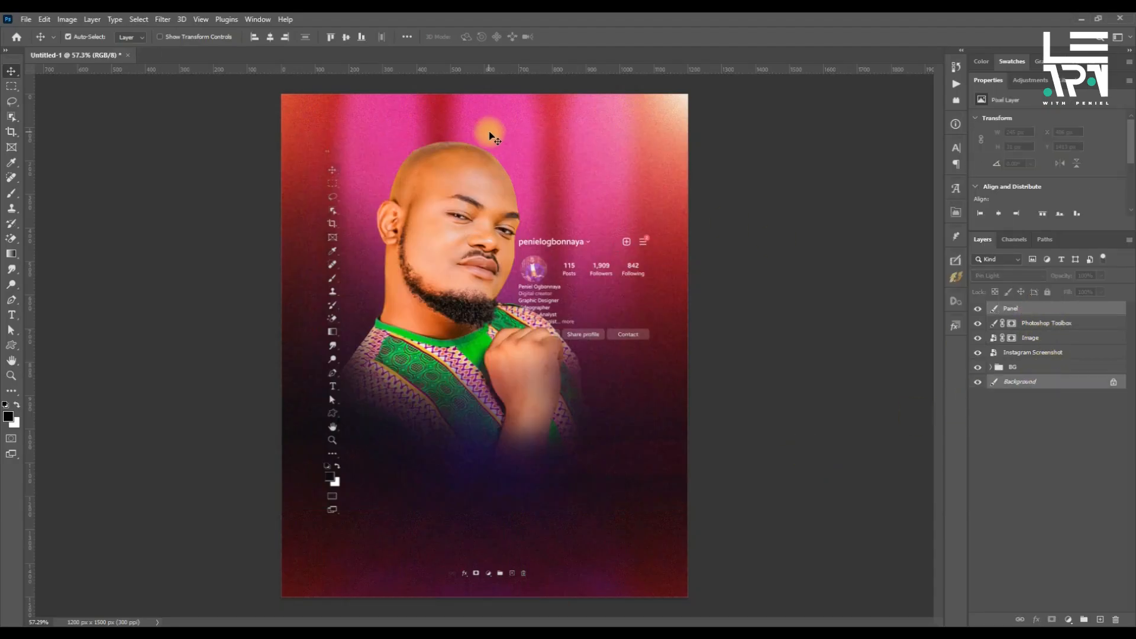
left_click(273, 39)
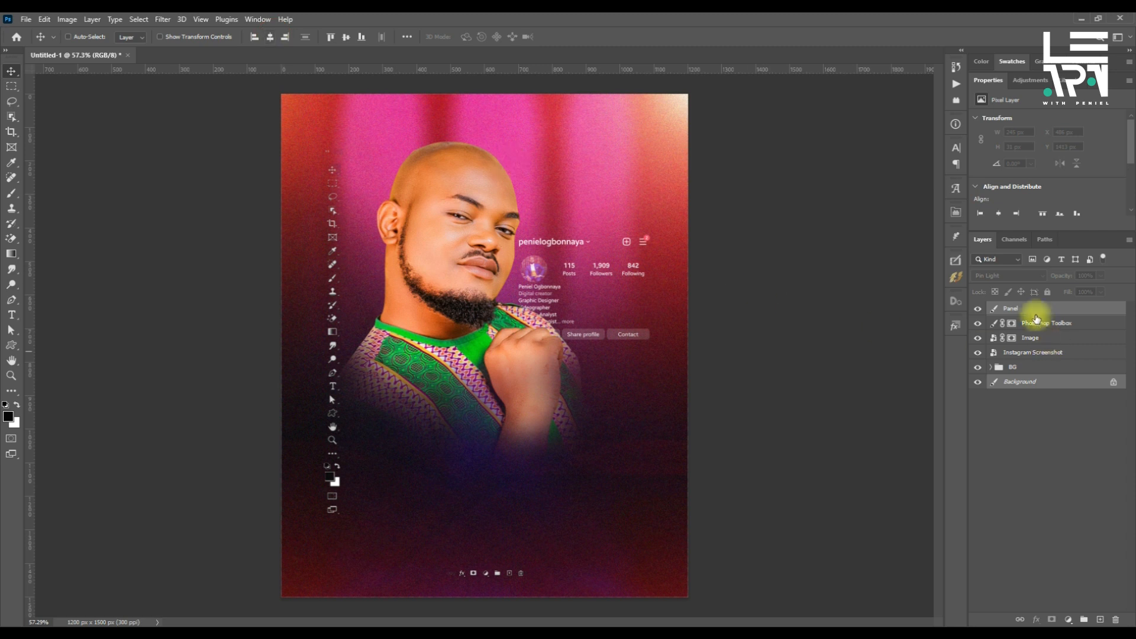
left_click(1035, 306)
left_click(533, 515)
key("alt+Tab")
key("alt+Tab")
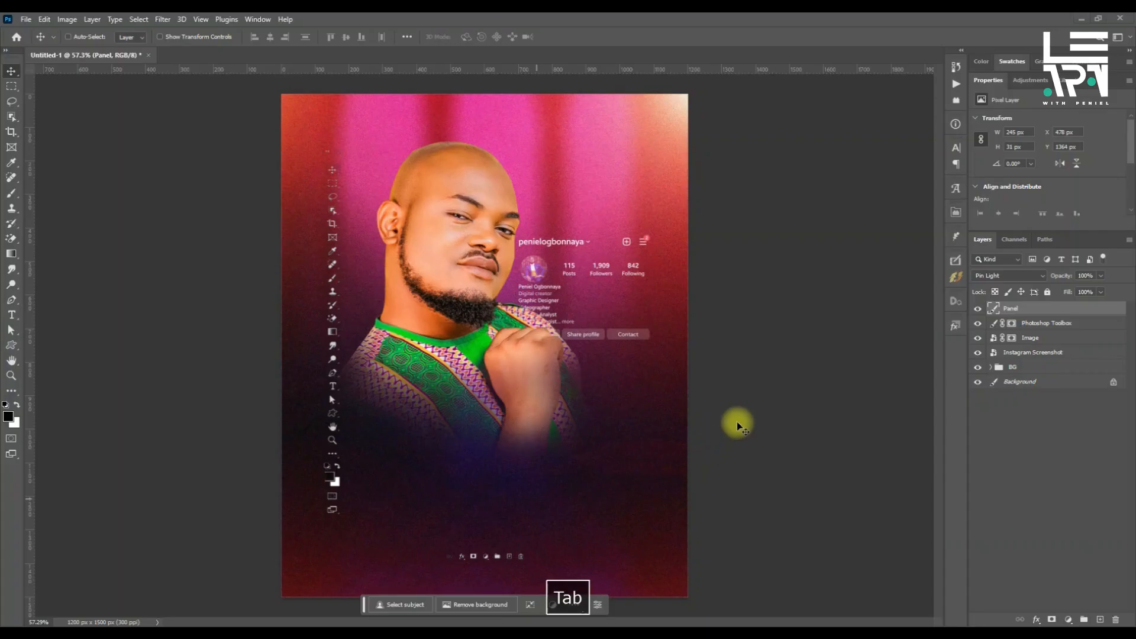
- Scale the Photoshop Toolbox layer down and move it slightly toward the portrait
left_click(1036, 323)
key("ctrl+t")
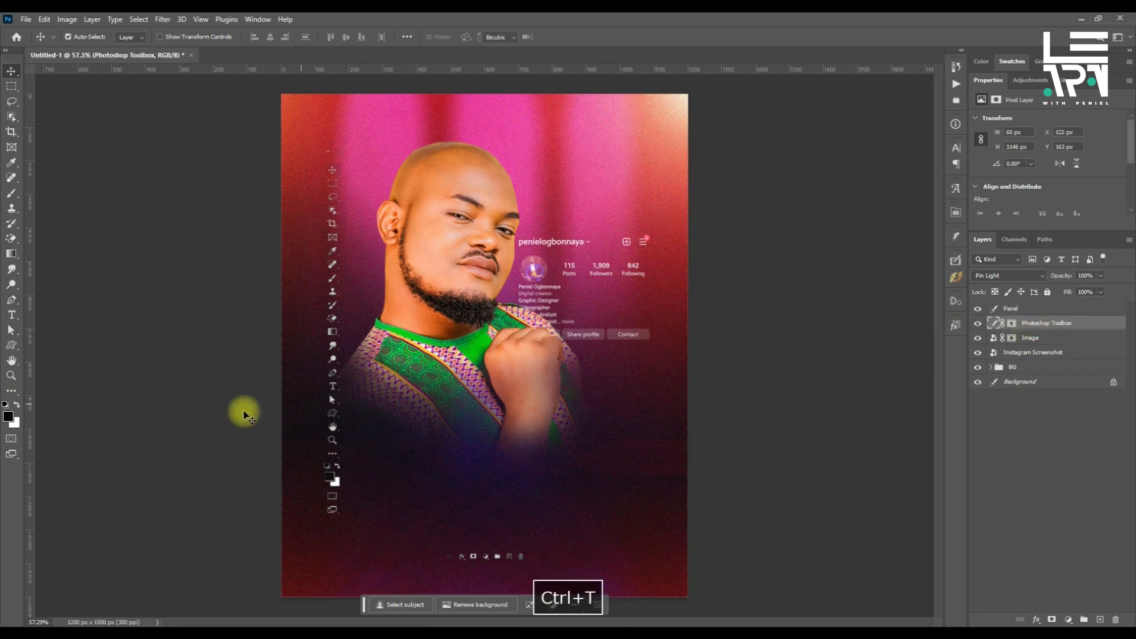
left_click_drag(330, 536, 331, 488)
key("Return")
left_click_drag(354, 423, 360, 419)
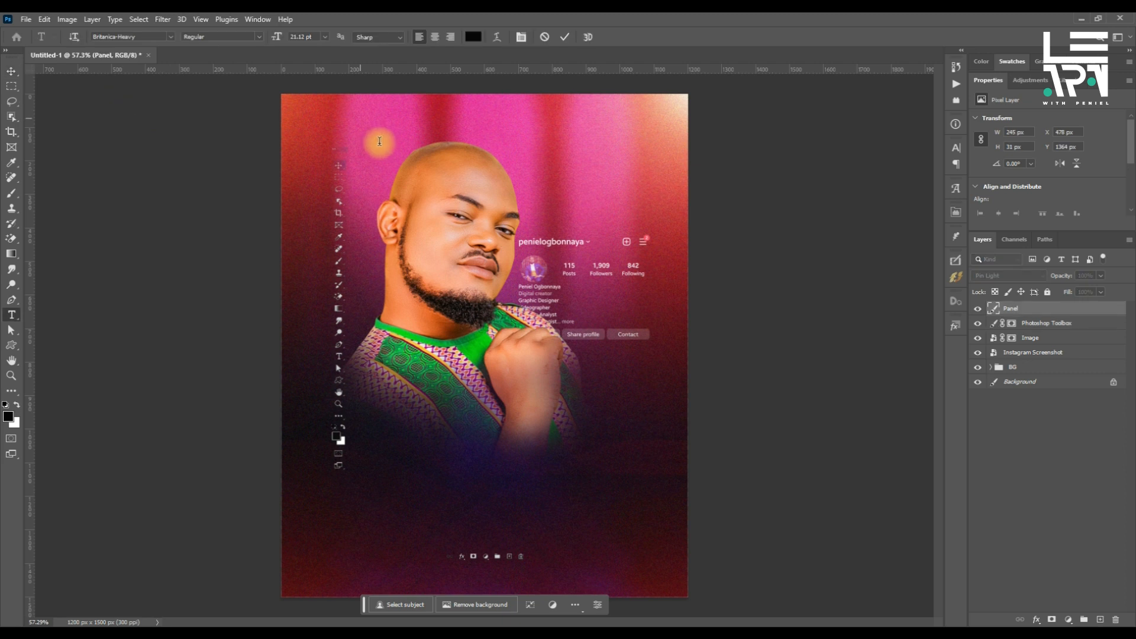
- Add a placeholder text line above the portrait's head and set its font to Myriad Pro Regular
left_click(387, 148)
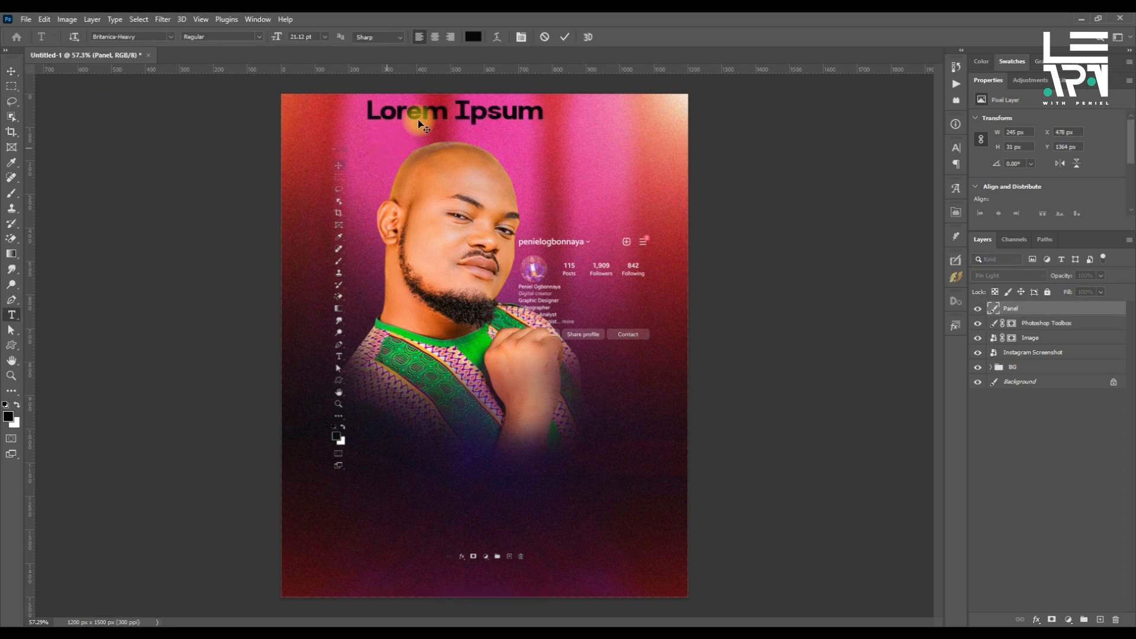
left_click(436, 112)
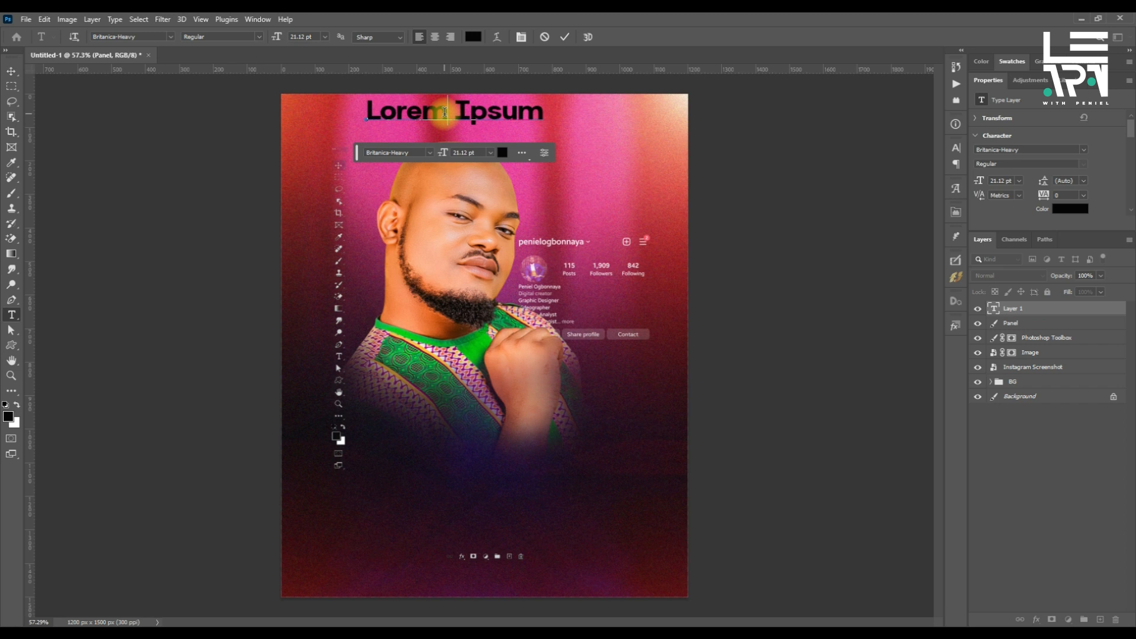
key("ctrl+a")
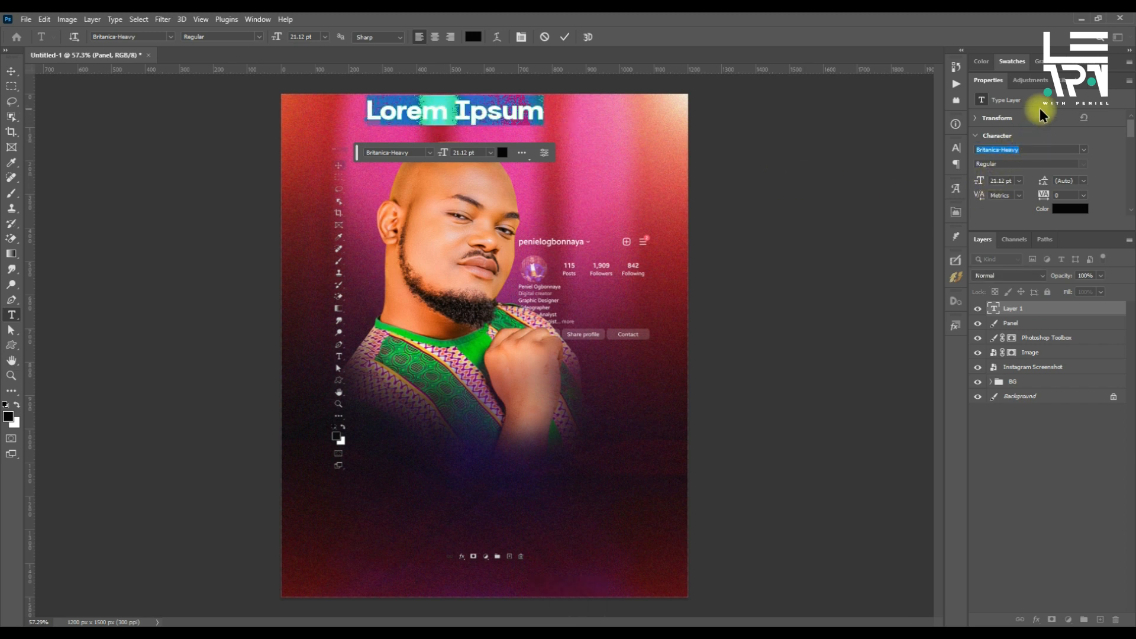
type("myriad")
key("Down")
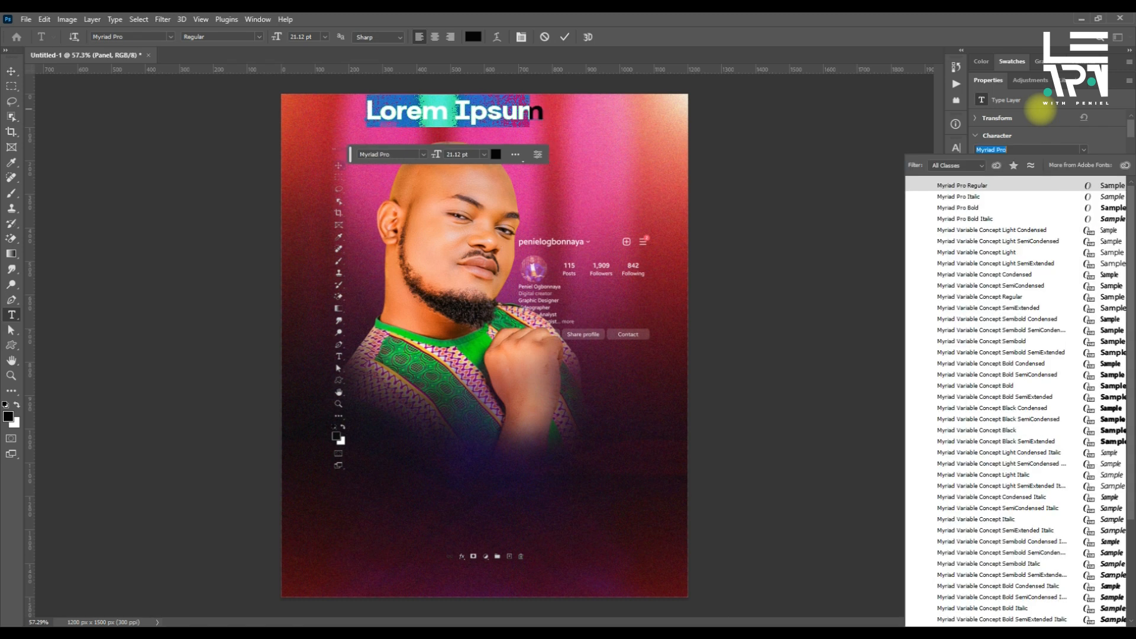
left_click(907, 186)
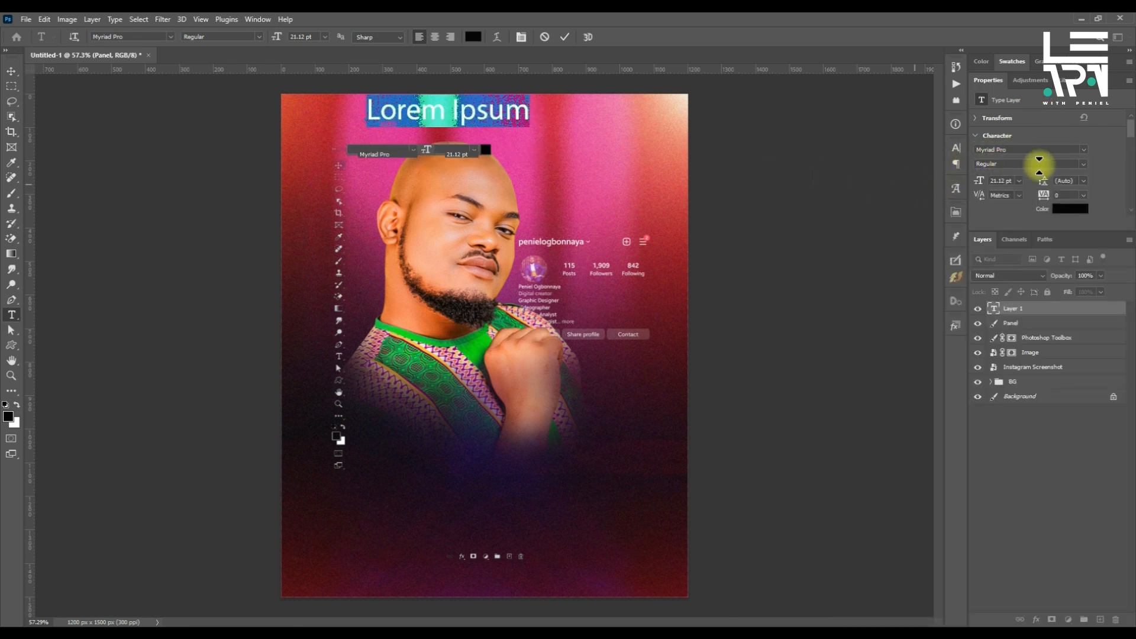
- Reduce the placeholder text's font size to 5 pt
left_click(1019, 180)
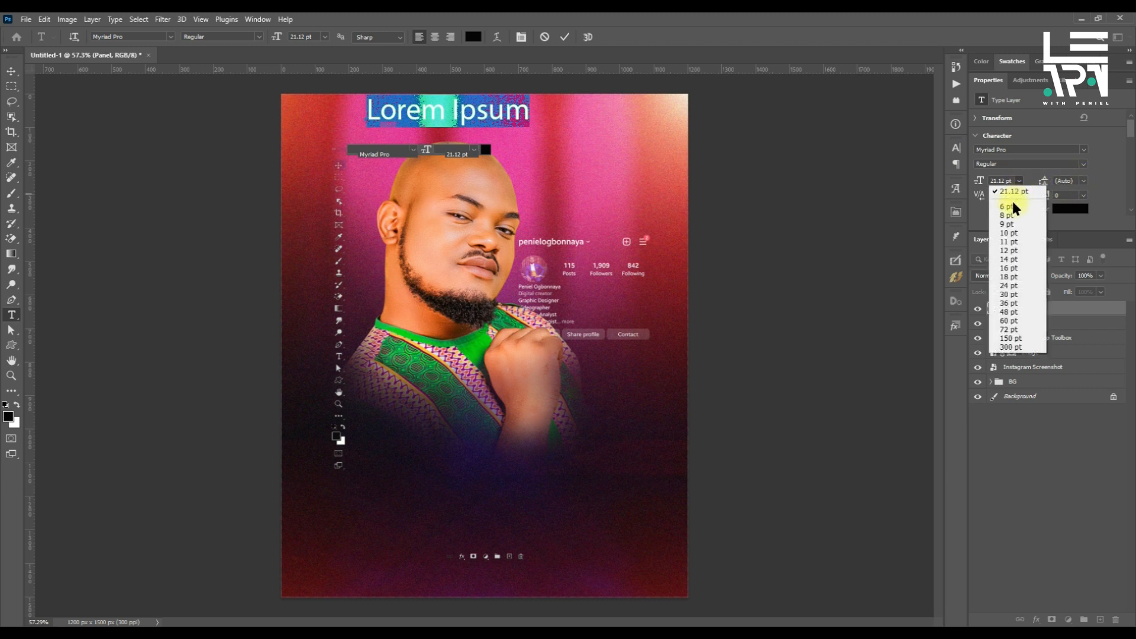
left_click(1011, 198)
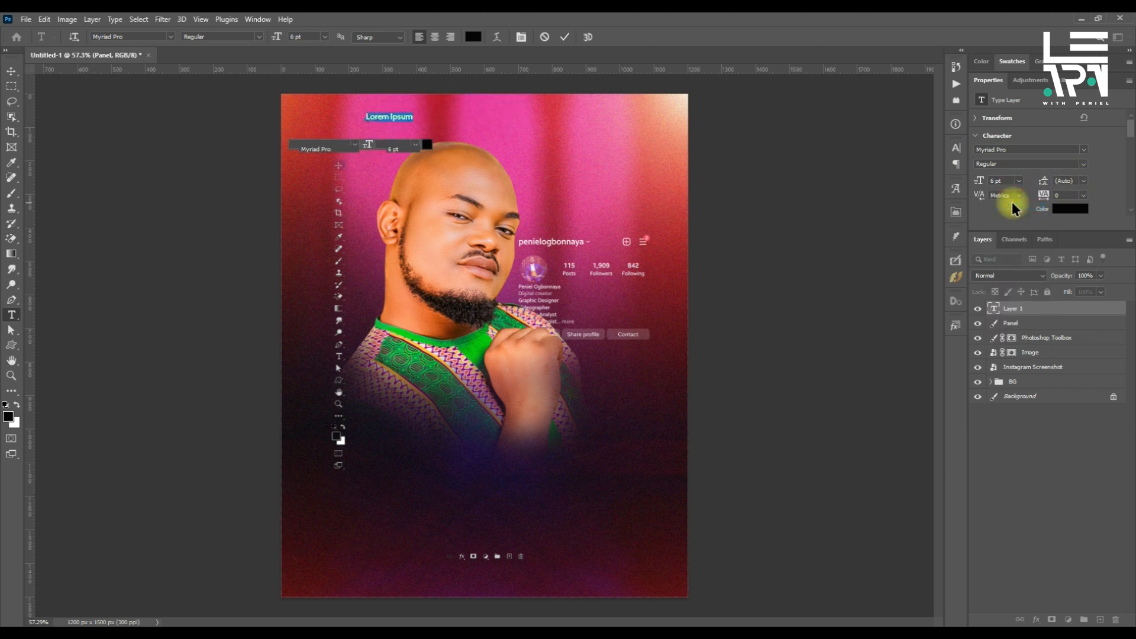
left_click(955, 148)
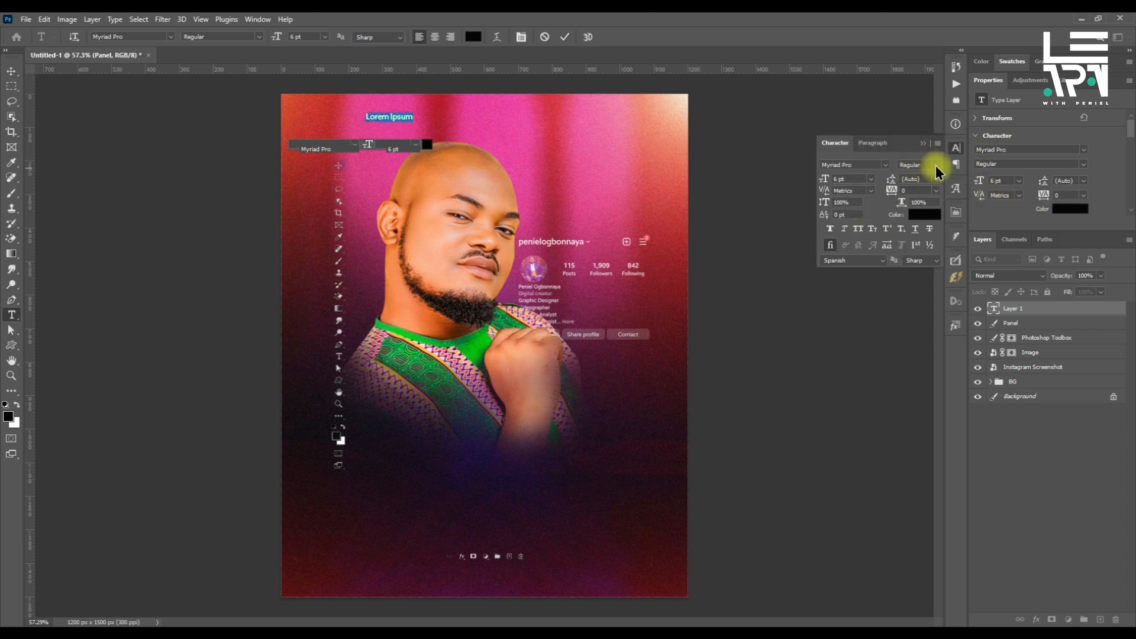
left_click(936, 165)
left_click(937, 165)
left_click(820, 181)
type("5")
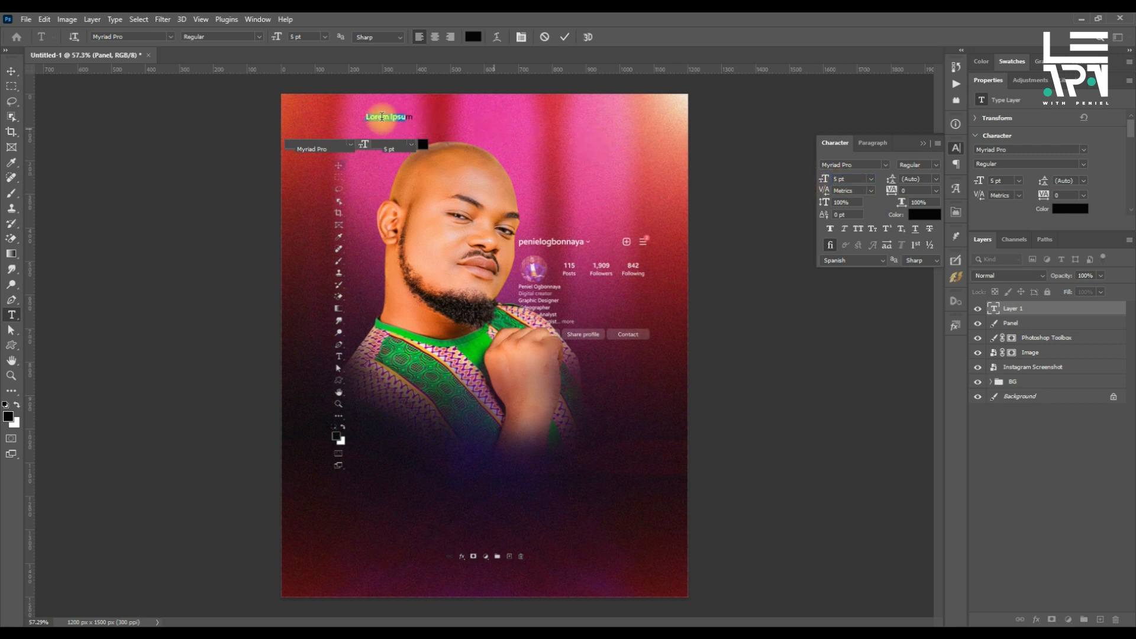
- Fill the placeholder text above the head with white and commit it
key("ctrl+a")
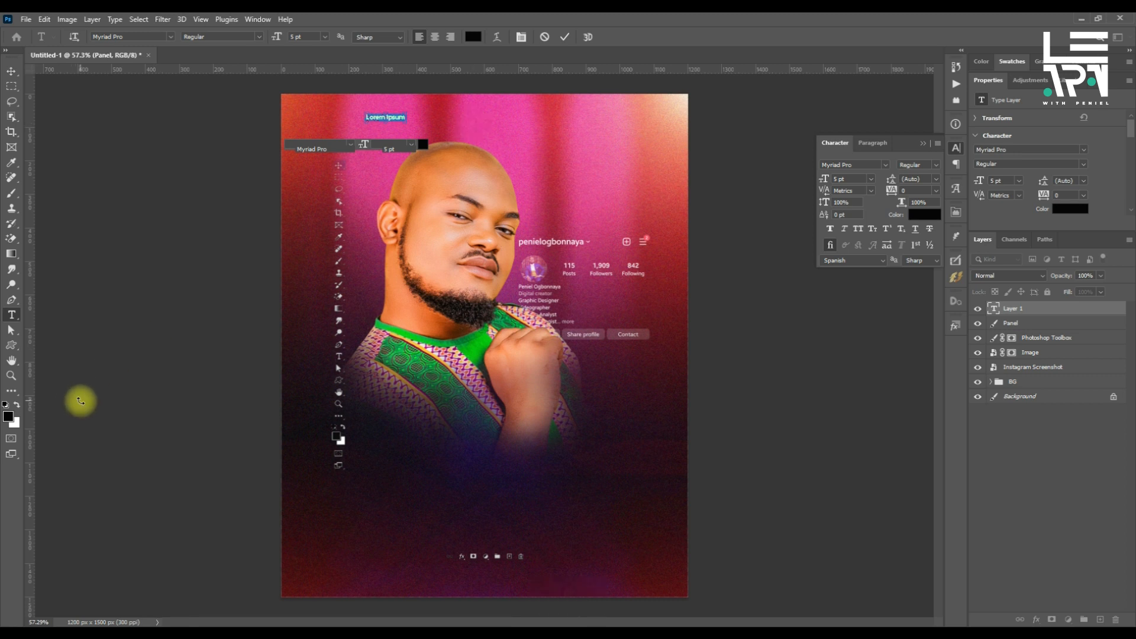
key("ctrl+Return")
key("ctrl+shift+BackSpace")
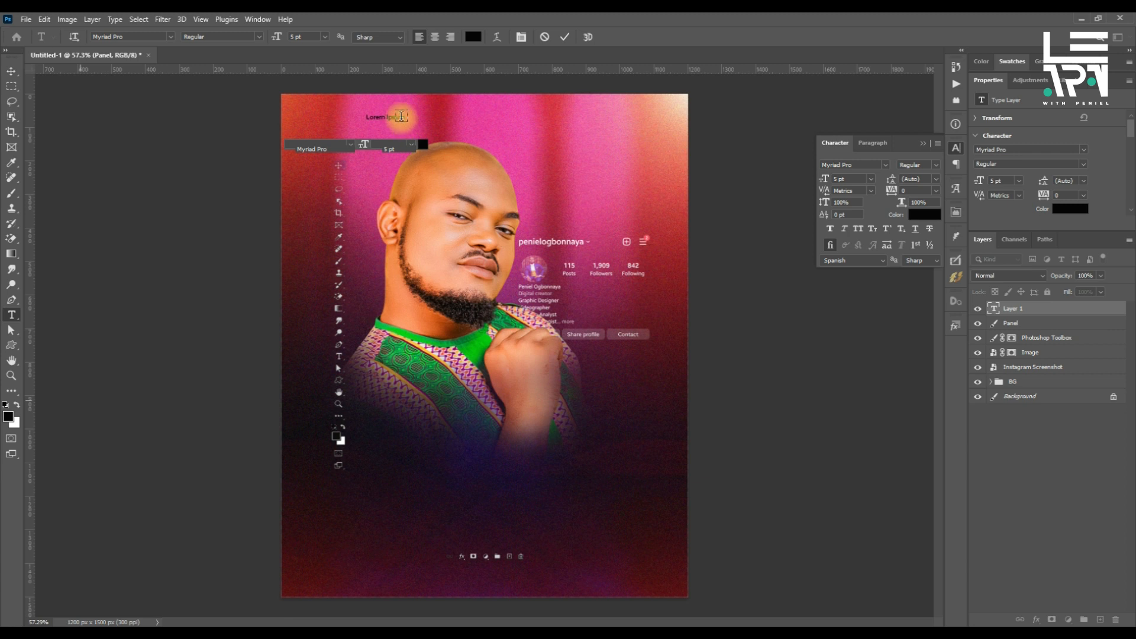
key("ctrl+Return")
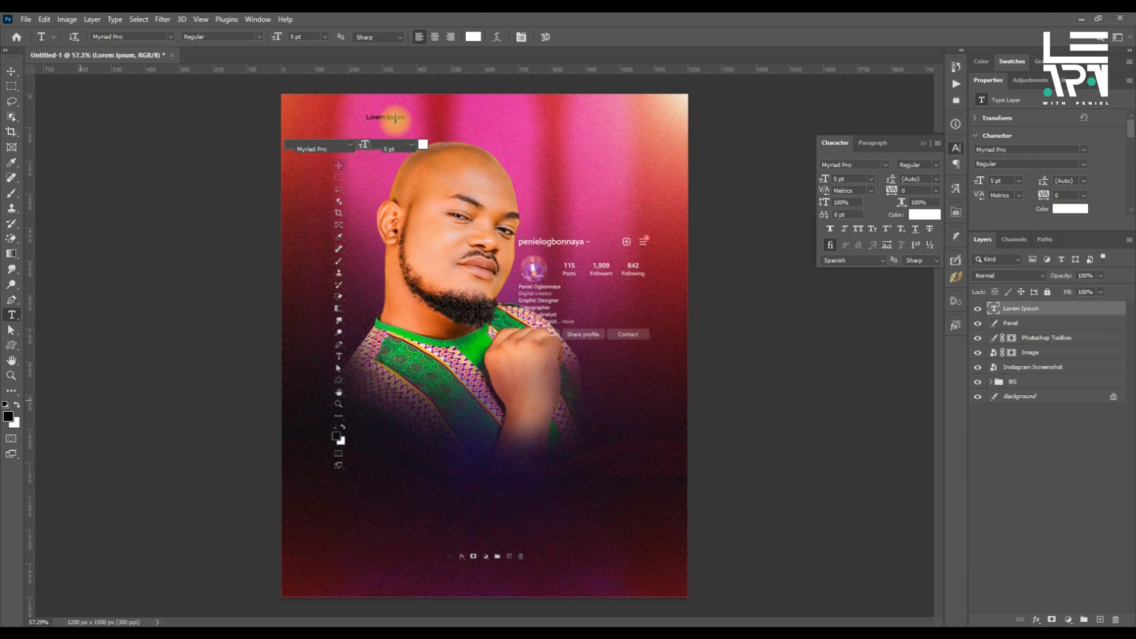
- Replace the placeholder with the menu text "File Edit Image Layer Type Select Filter 3D View Plugins Window Help"
key("Return")
key("ctrl+a")
type("File")
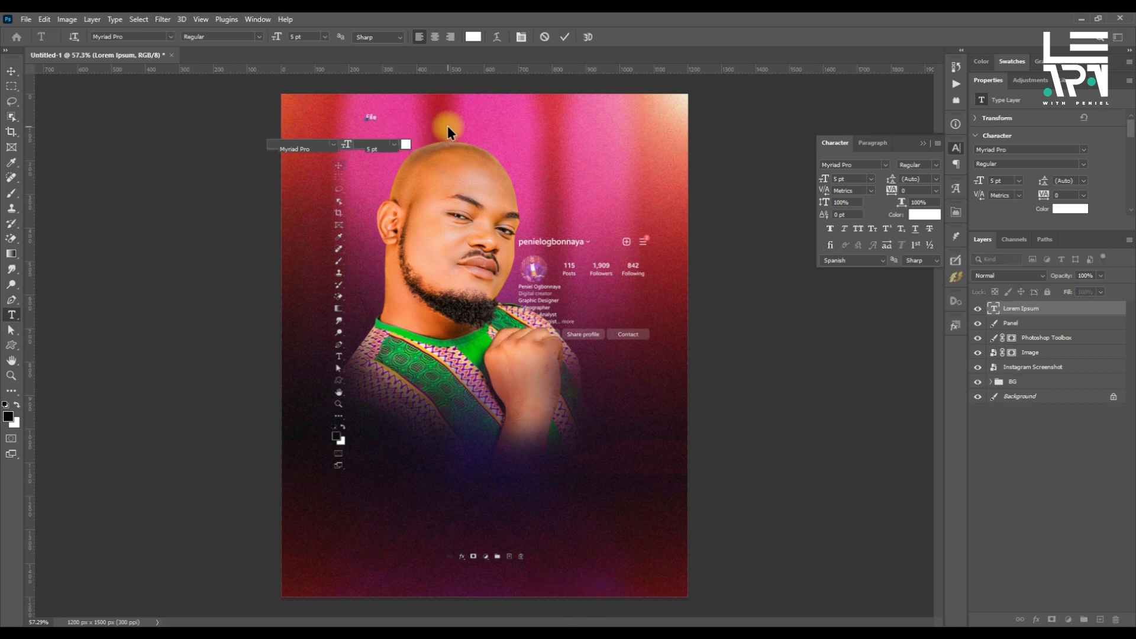
key("Tab")
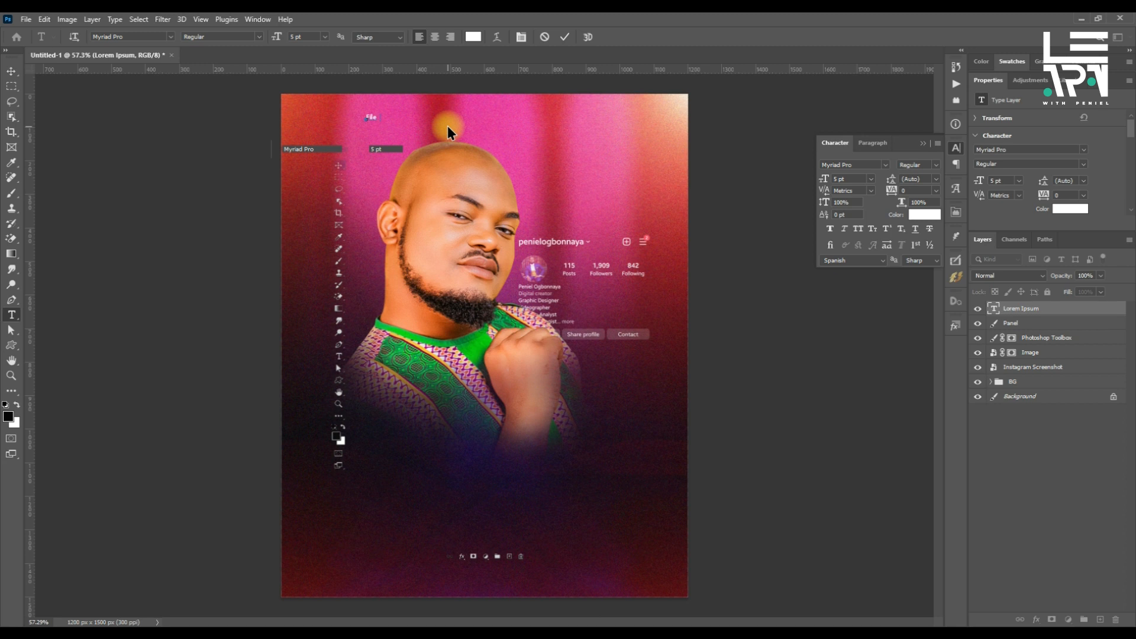
type("Edit Image Layer Type Select")
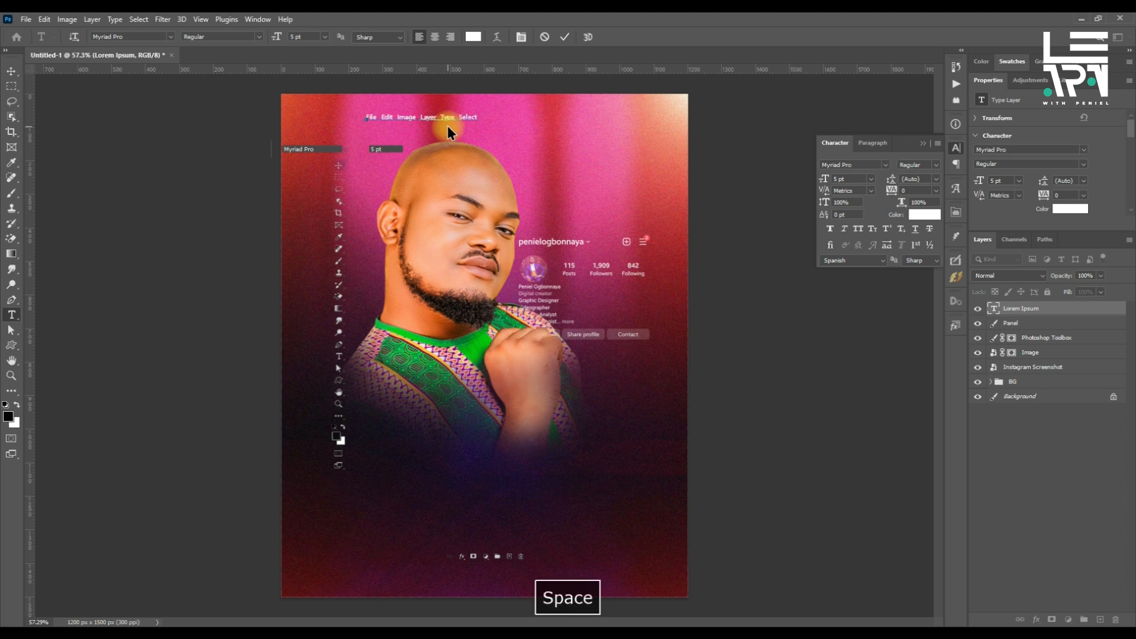
type(" Filter")
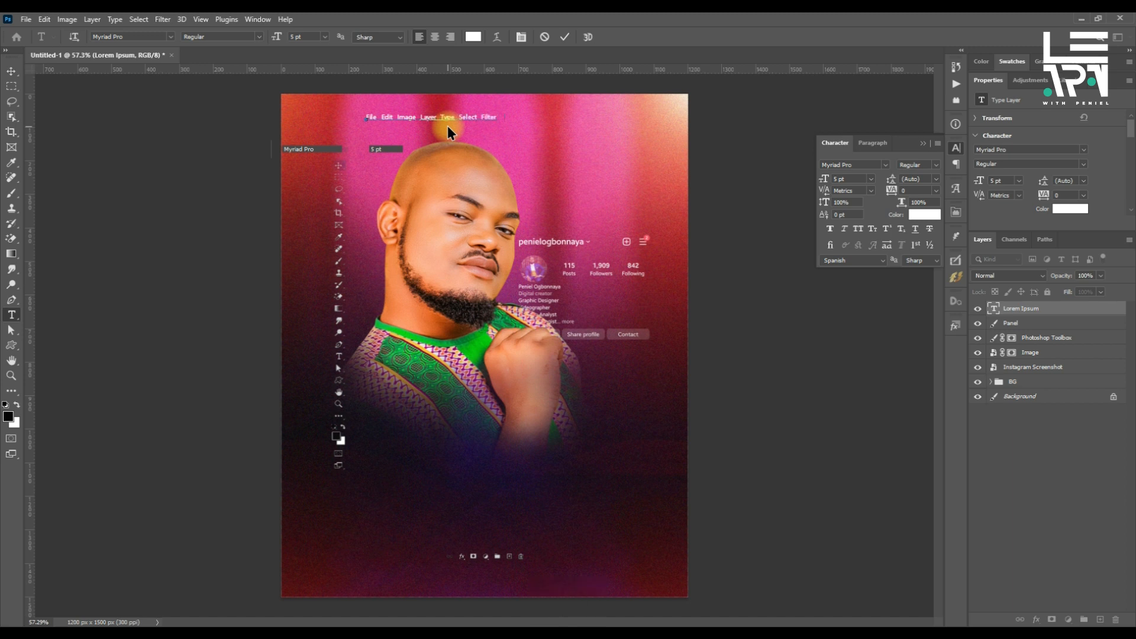
type(" 3D View Plugins Window Help")
key("ctrl+Return")
- Move the menu text line about 31 px left and 8 px down, and compare with the reference poster
left_click_drag(501, 118, 491, 120)
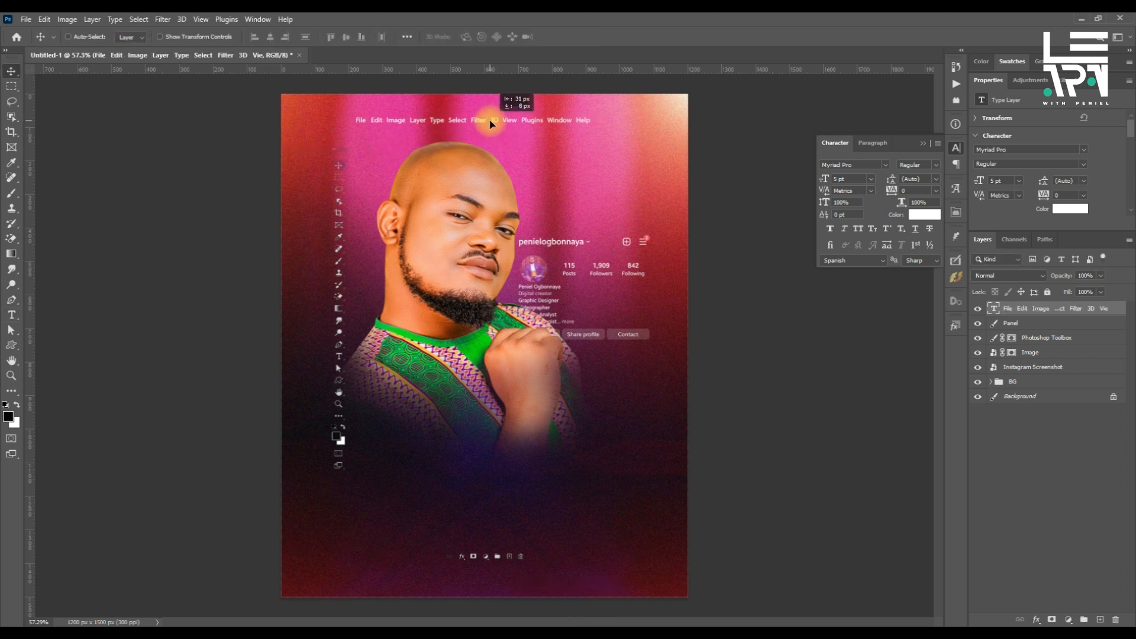
left_click_drag(490, 123, 490, 123)
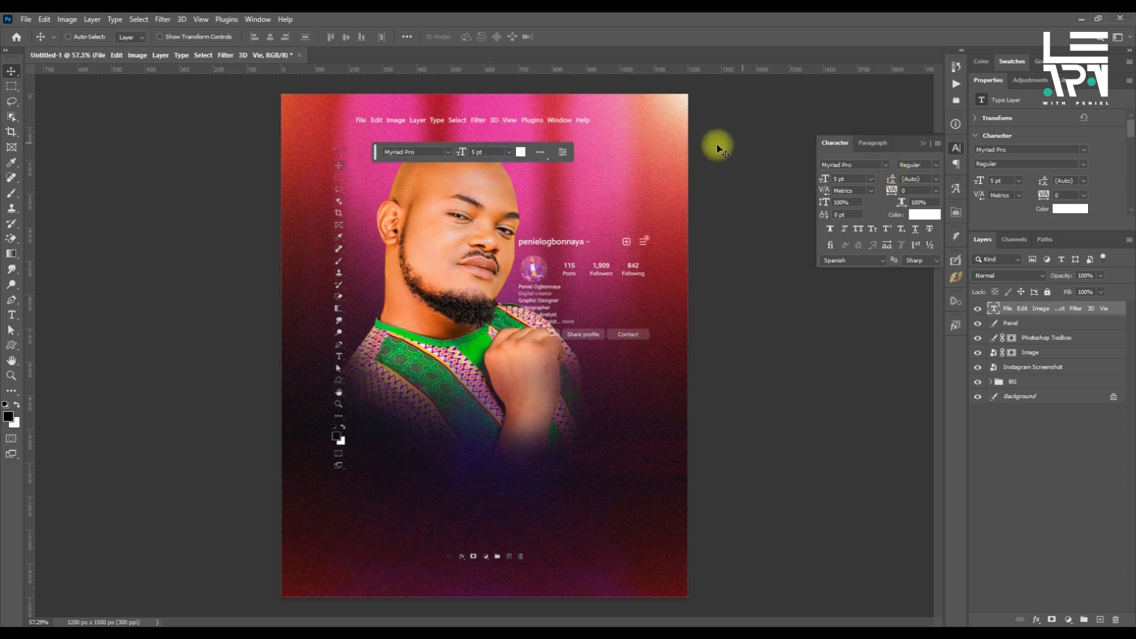
key("alt+Tab")
key("alt+Tab")
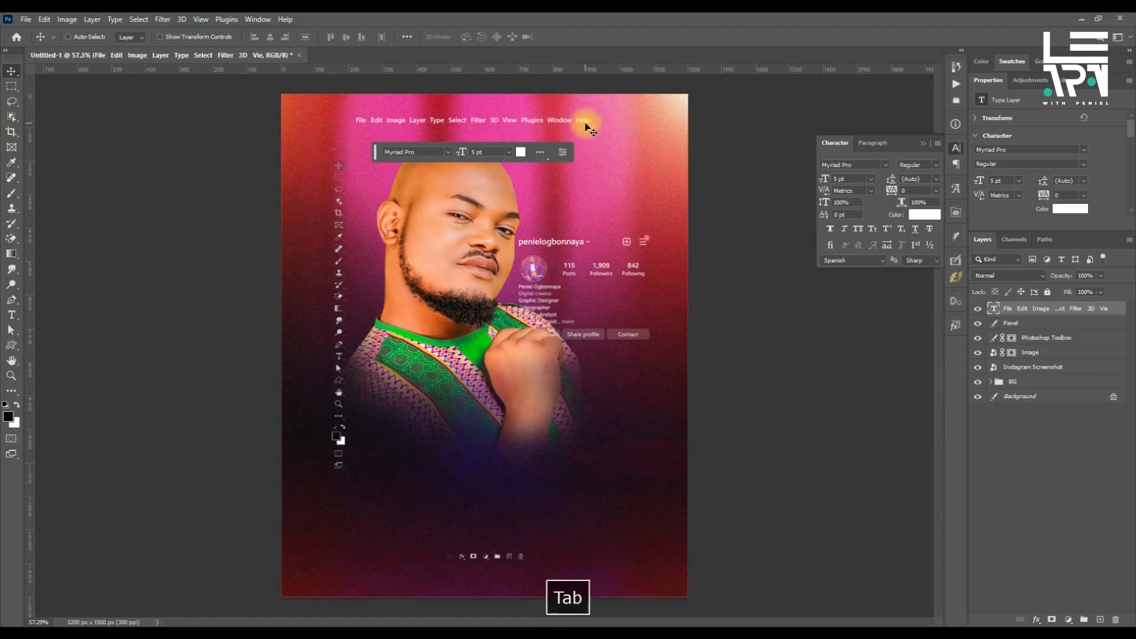
- Scale the menu text line down to about 4.15 pt and place it slightly higher above the head
key("ctrl+t")
left_click_drag(588, 123, 554, 119)
double_click(540, 125)
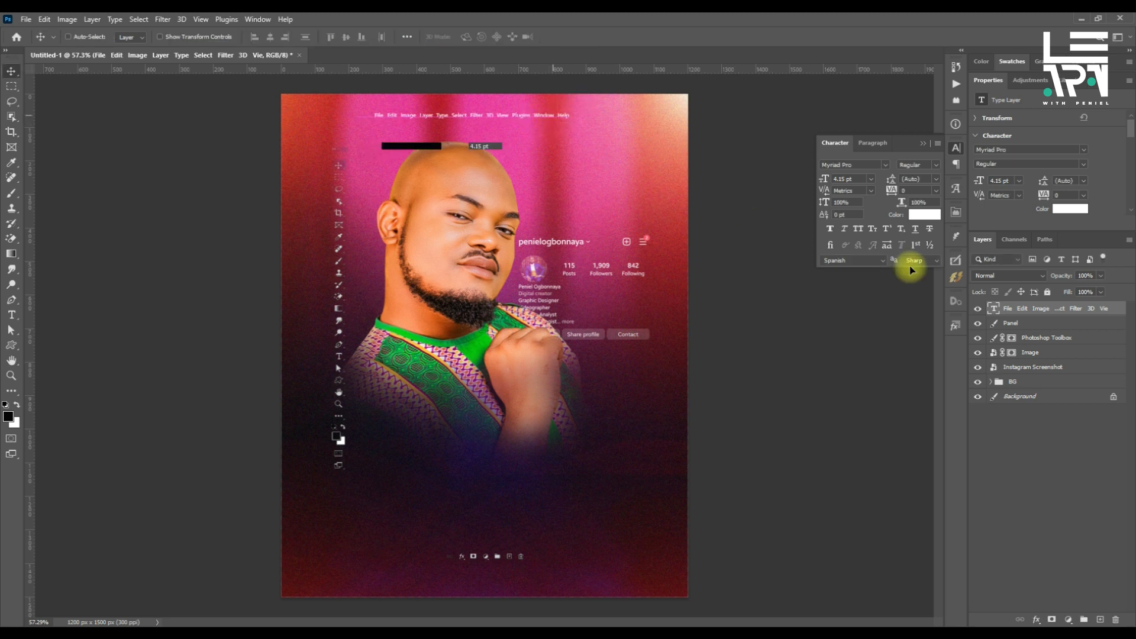
- Scale the portrait in the Image layer to about 92.73% and shift it slightly right to about X 506 px
left_click(1051, 355)
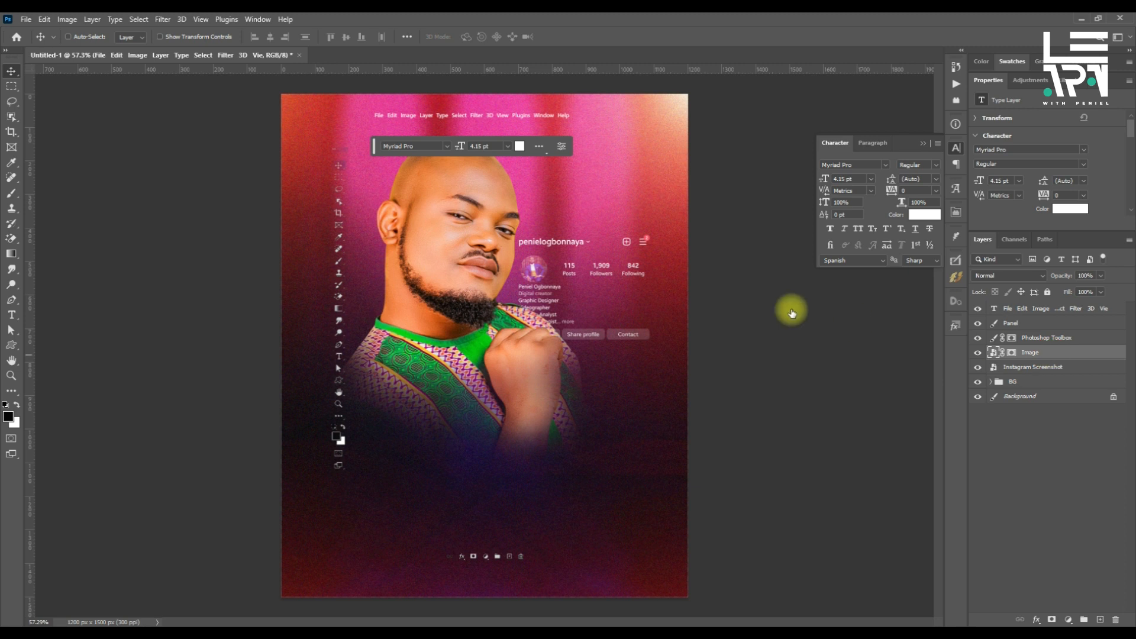
key("ctrl+t")
left_click_drag(610, 318, 588, 308)
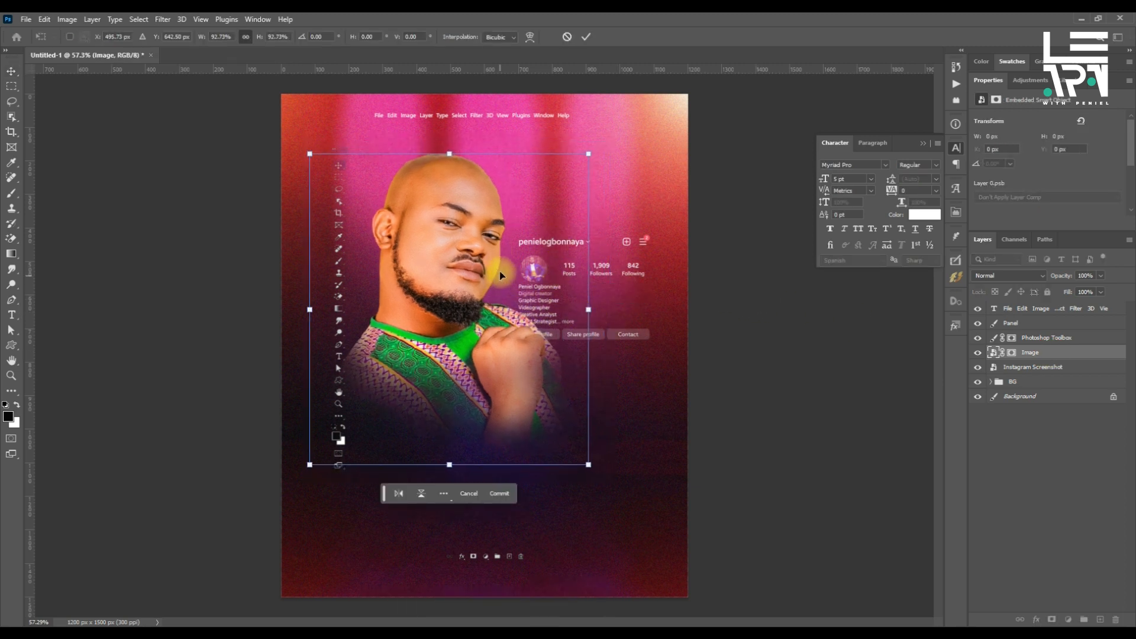
left_click_drag(493, 271, 496, 271)
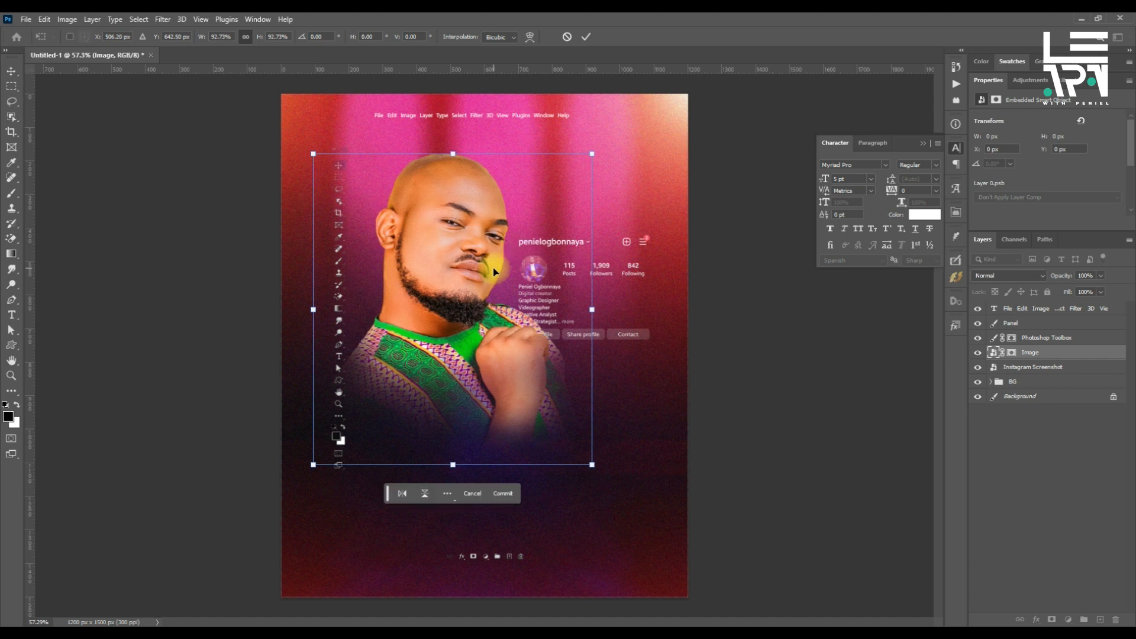
key("Return")
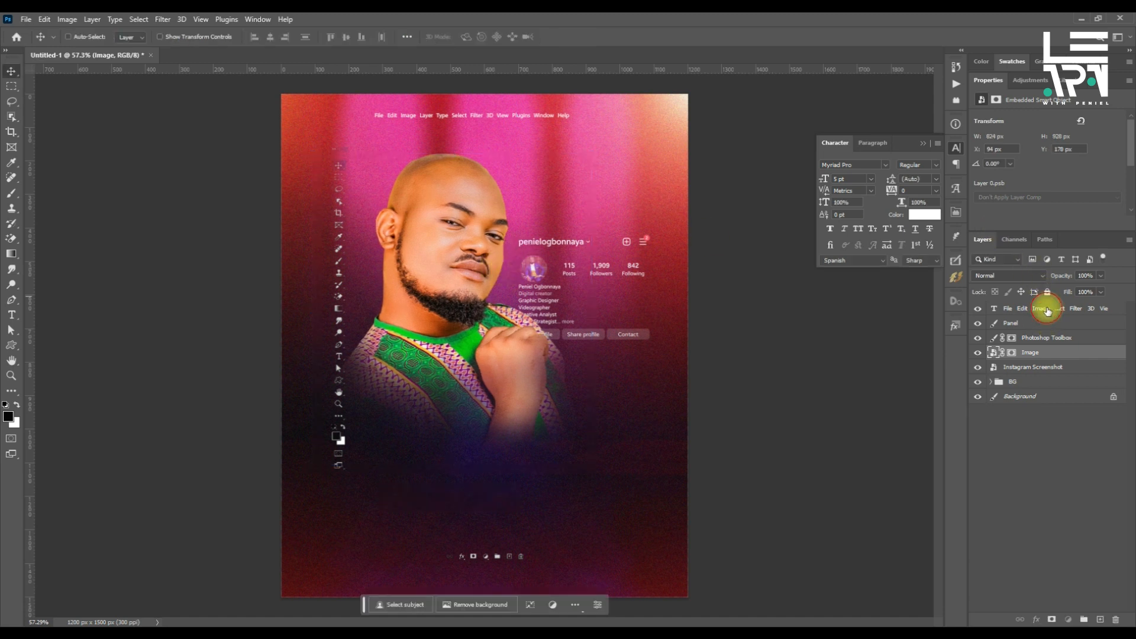
- Center the menu text layer horizontally on the Background layer
left_click(1046, 311)
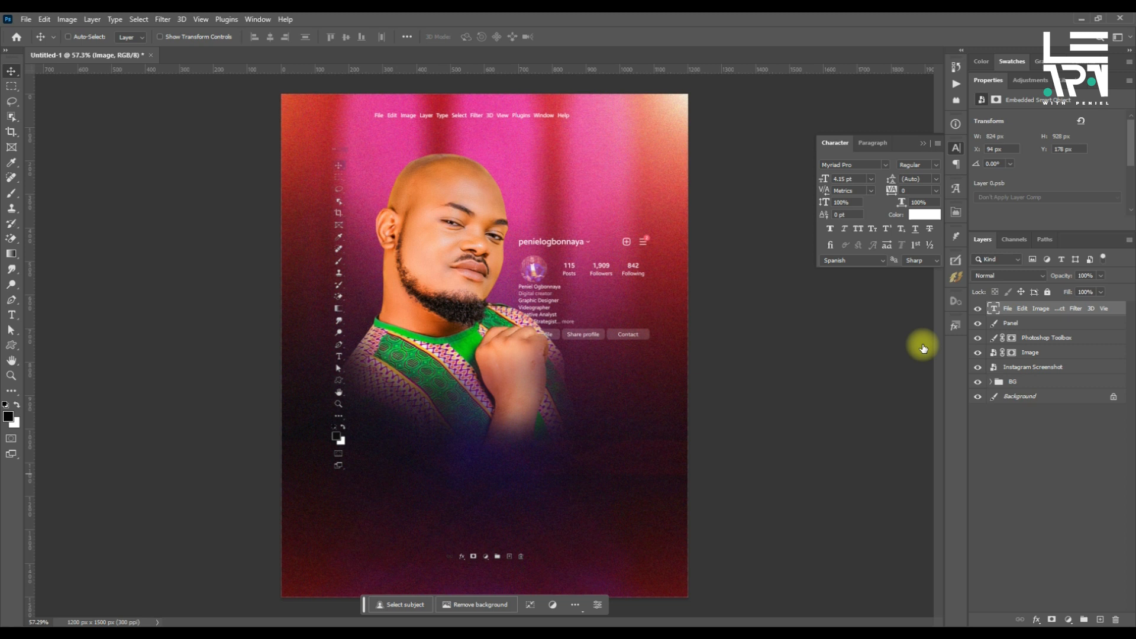
key("alt+comma")
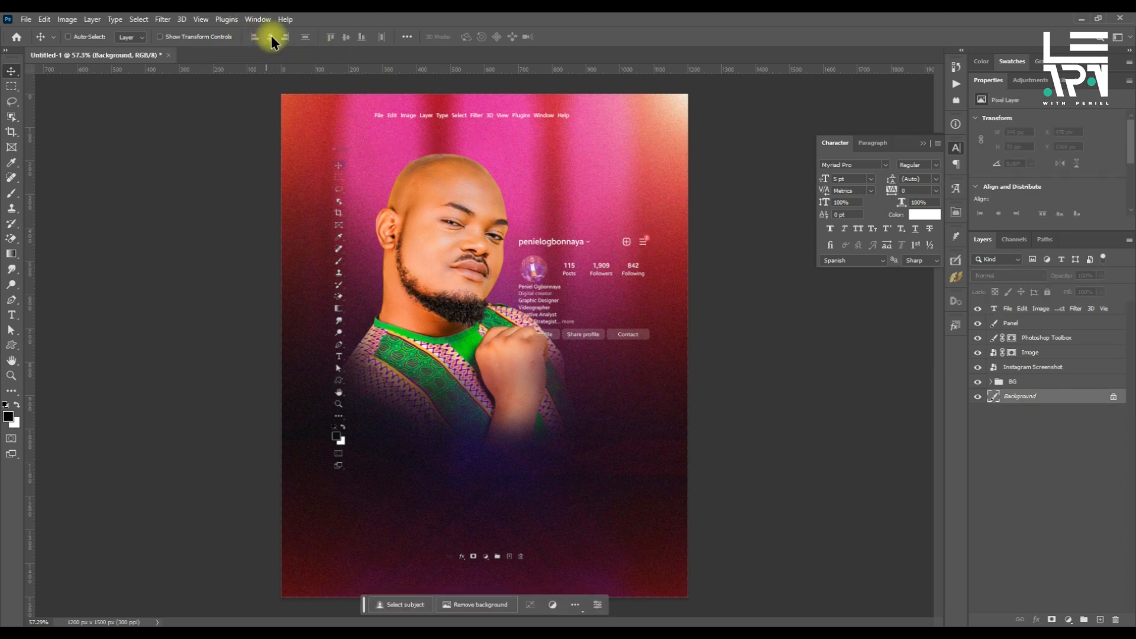
left_click(1040, 309, "ctrl")
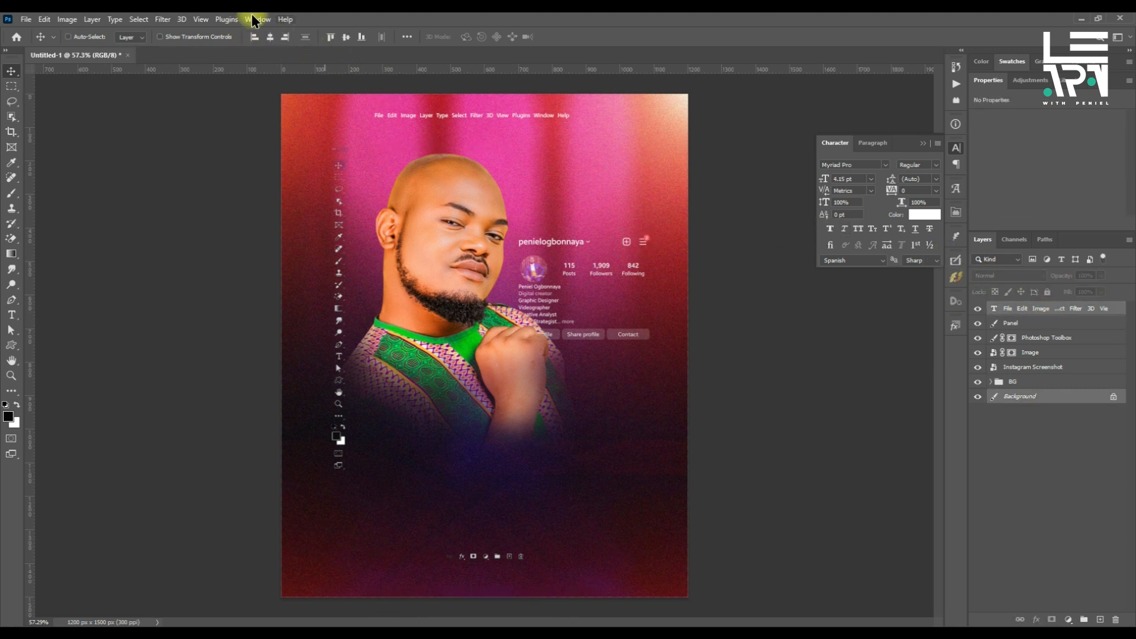
left_click(271, 38)
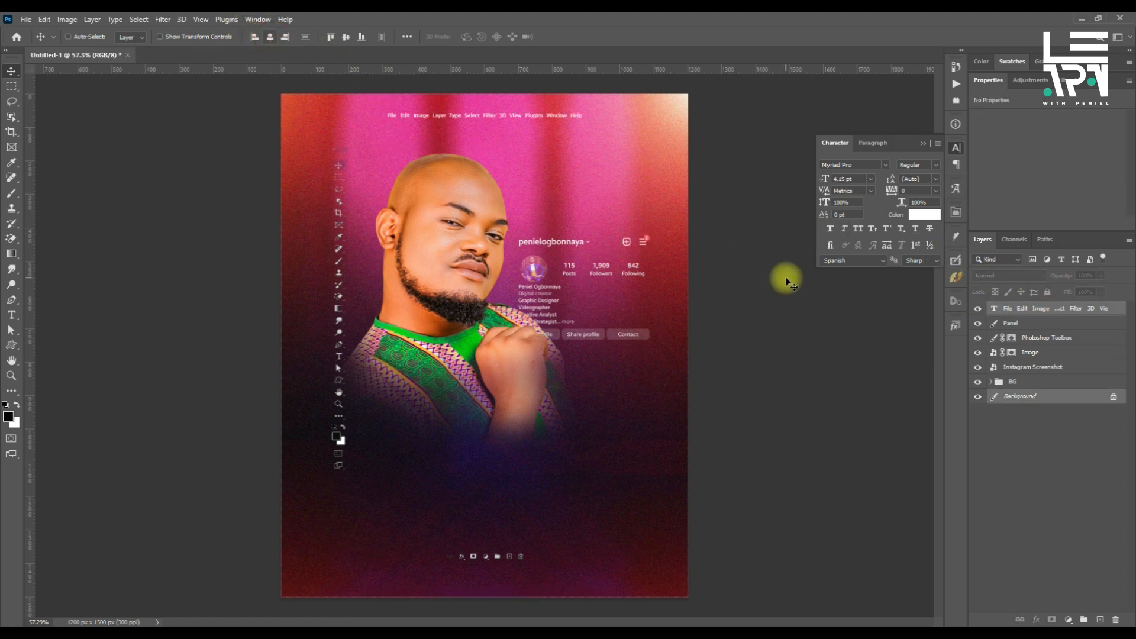
- Add a new text layer reading "1.9k" over the lower part of the portrait, above the menu text layer
left_click(1085, 308)
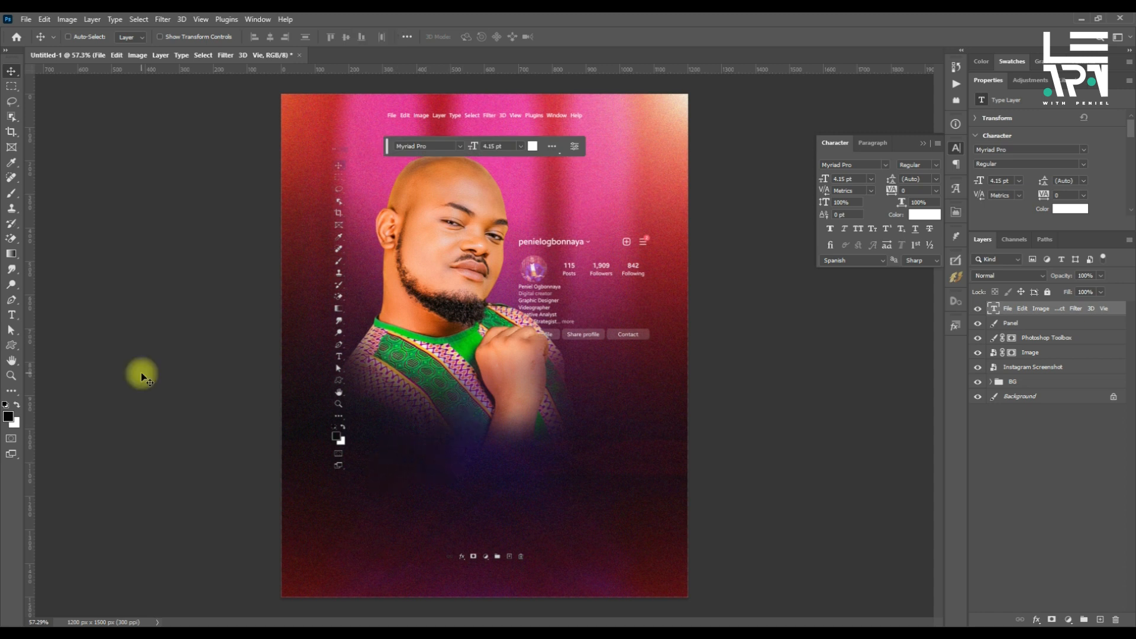
left_click(11, 315)
left_click(415, 439)
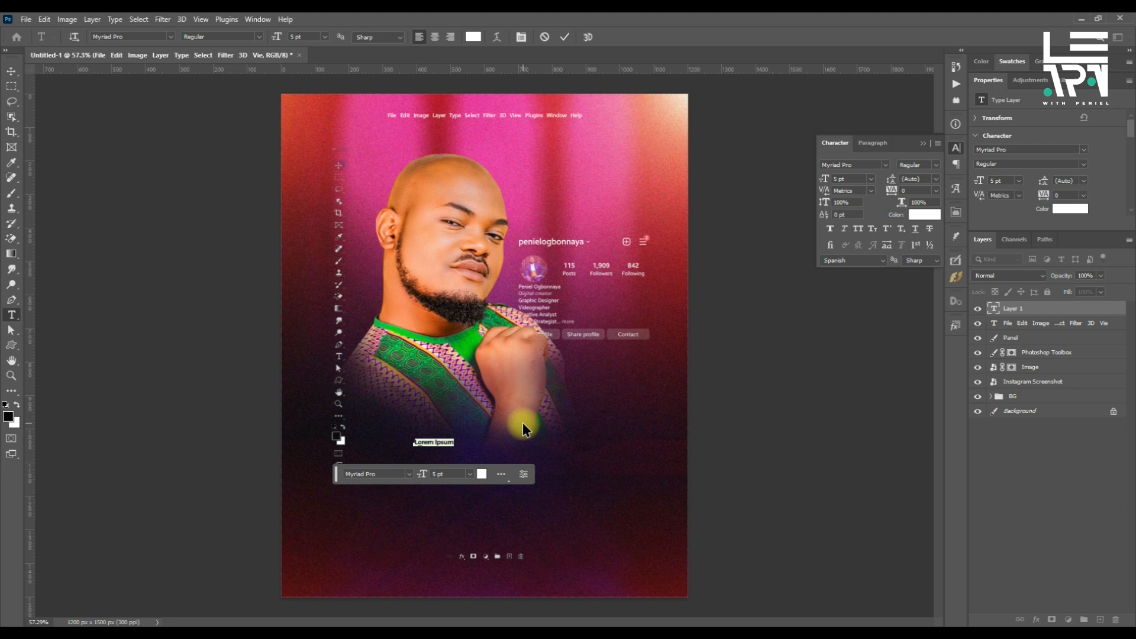
type("1.9")
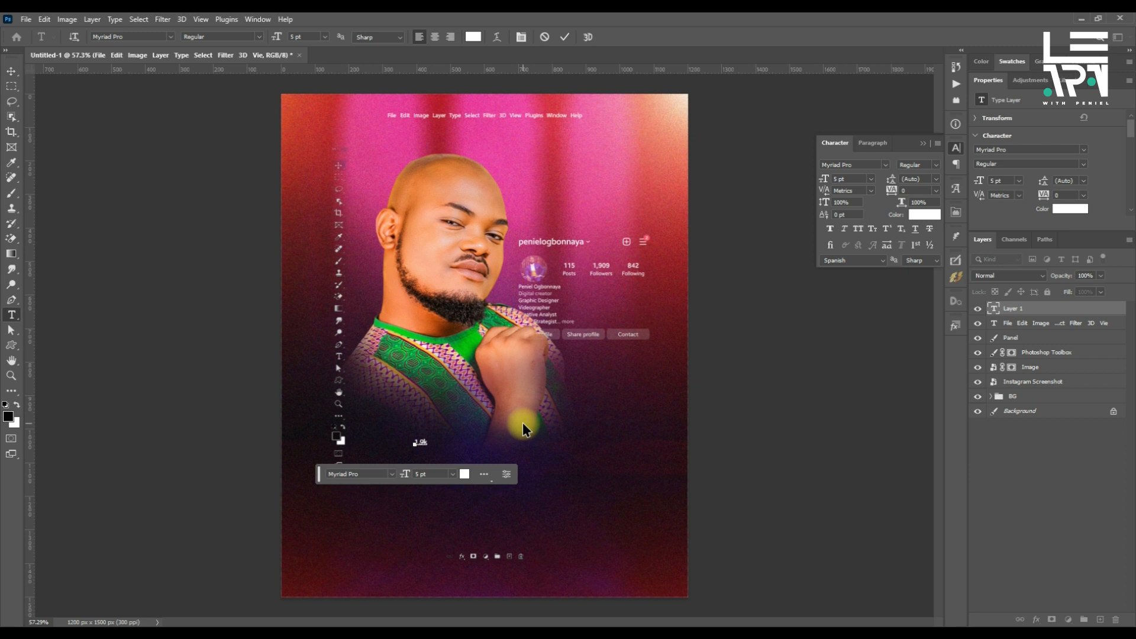
type("k")
key("ctrl+Return")
- Enlarge the "1.9k" text to about 54.64 pt below the portrait's fist
key("ctrl+t")
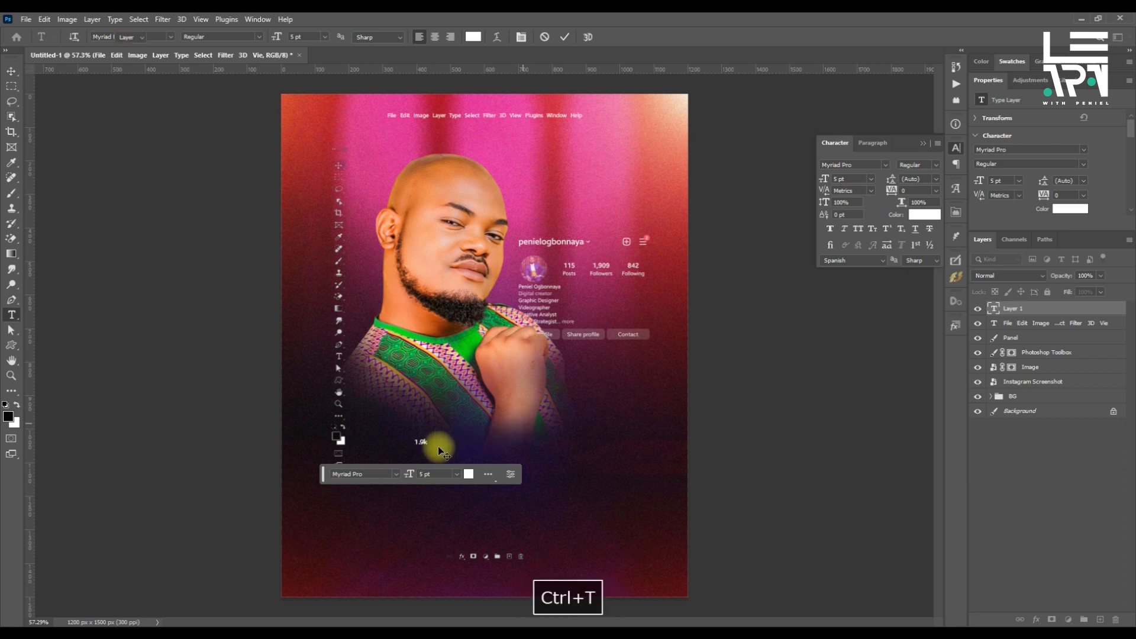
left_click_drag(428, 448, 548, 477)
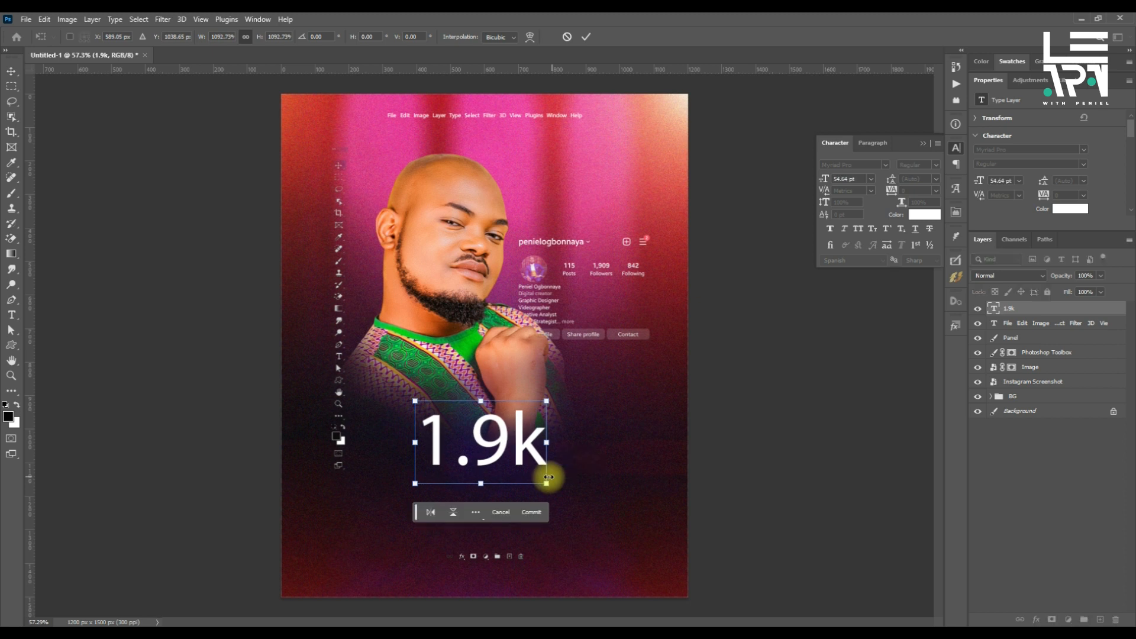
key("Return")
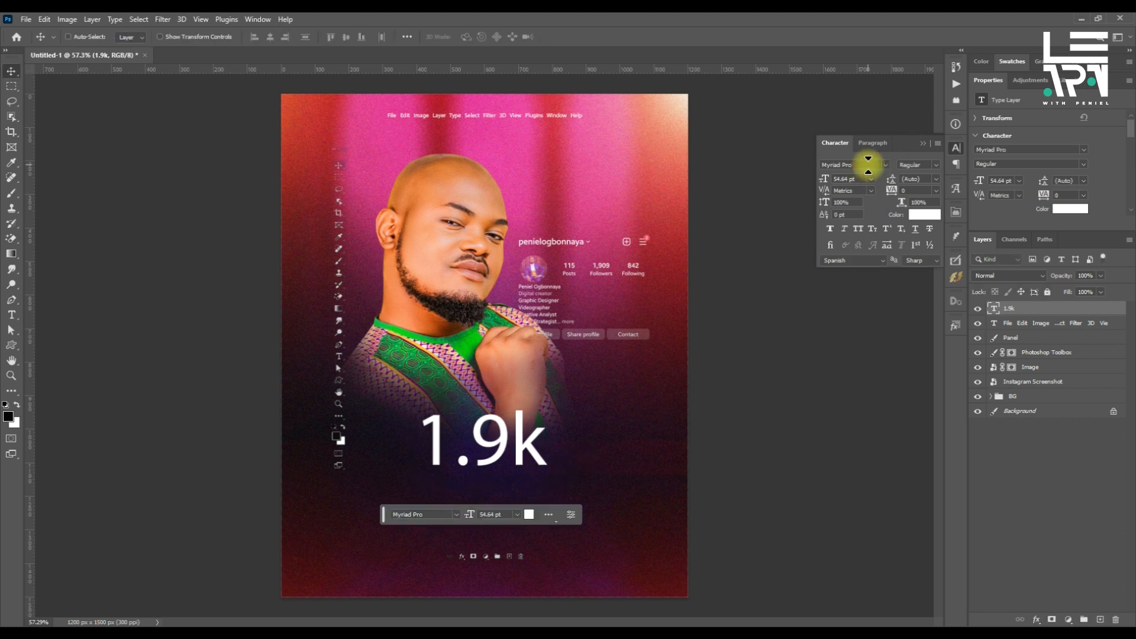
- Change the font of the "1.9k" text layer to Gobold Bold
type("c")
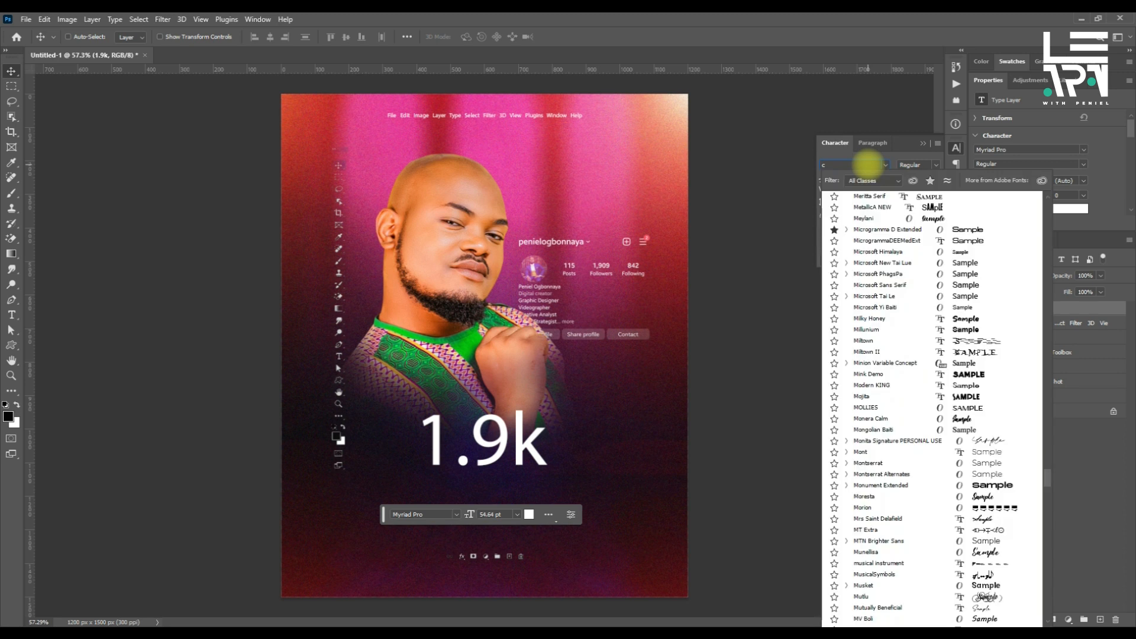
type("olu")
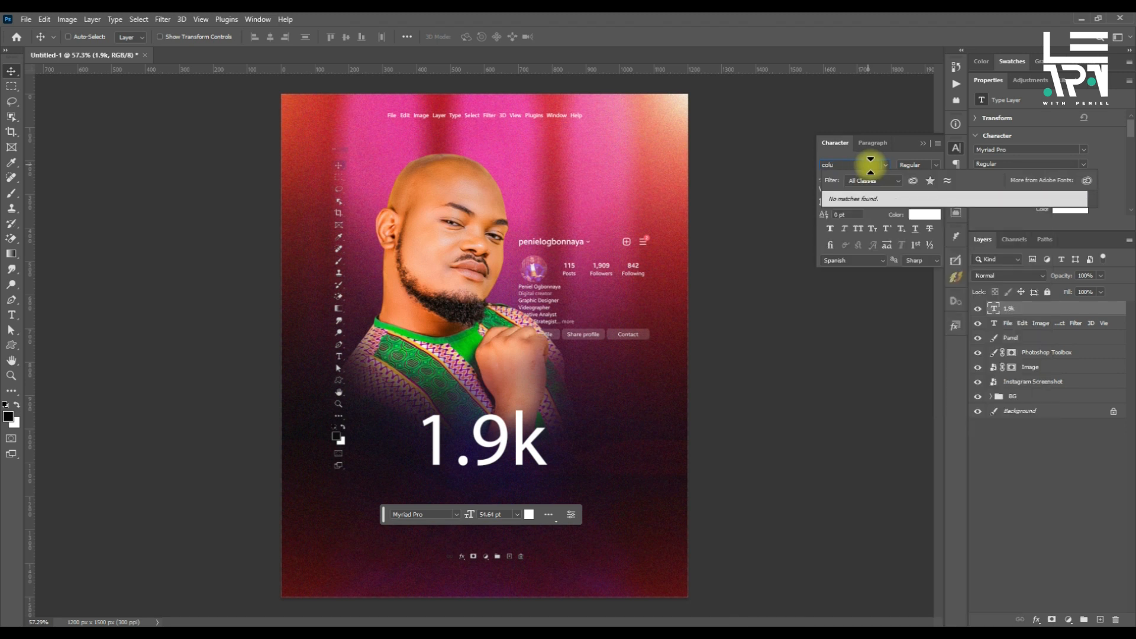
left_click(887, 165)
left_click(887, 164)
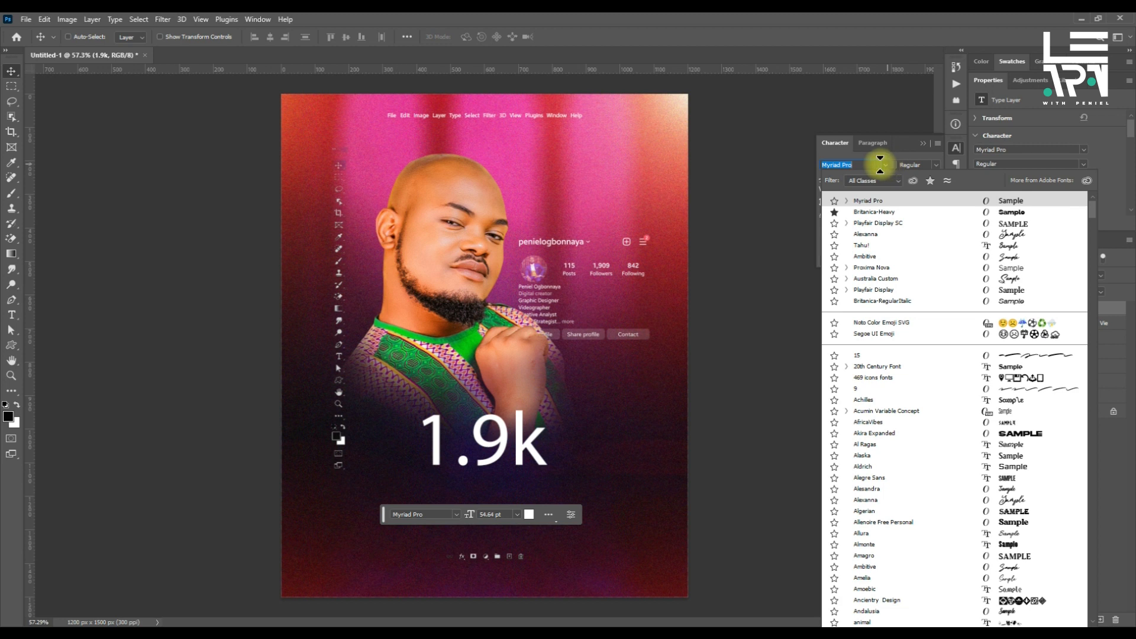
type("gobo")
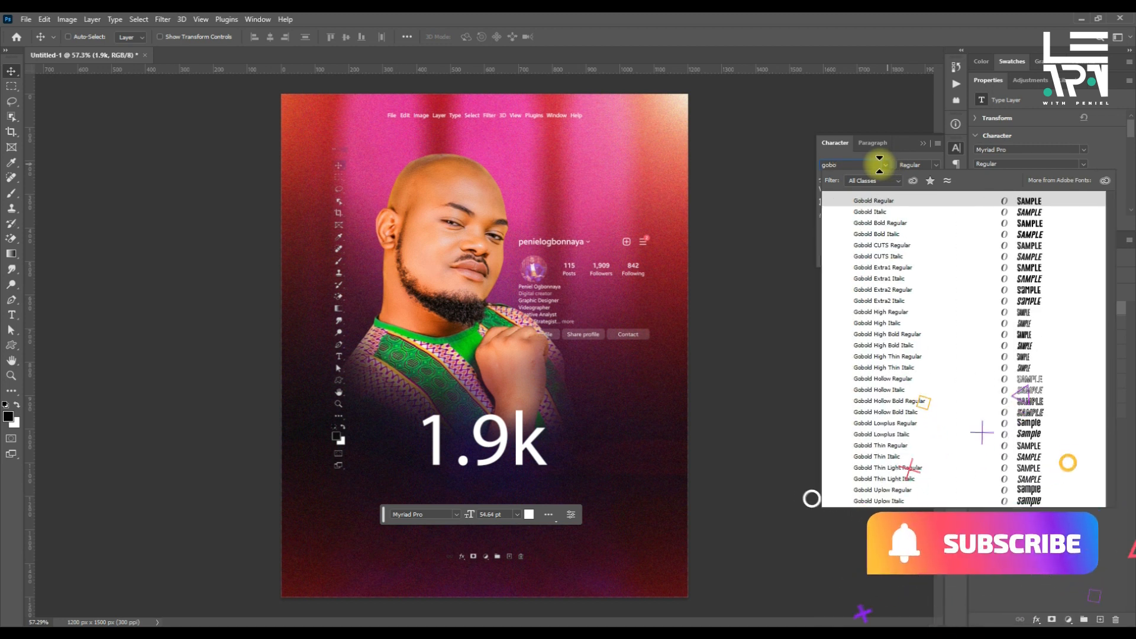
left_click(879, 222)
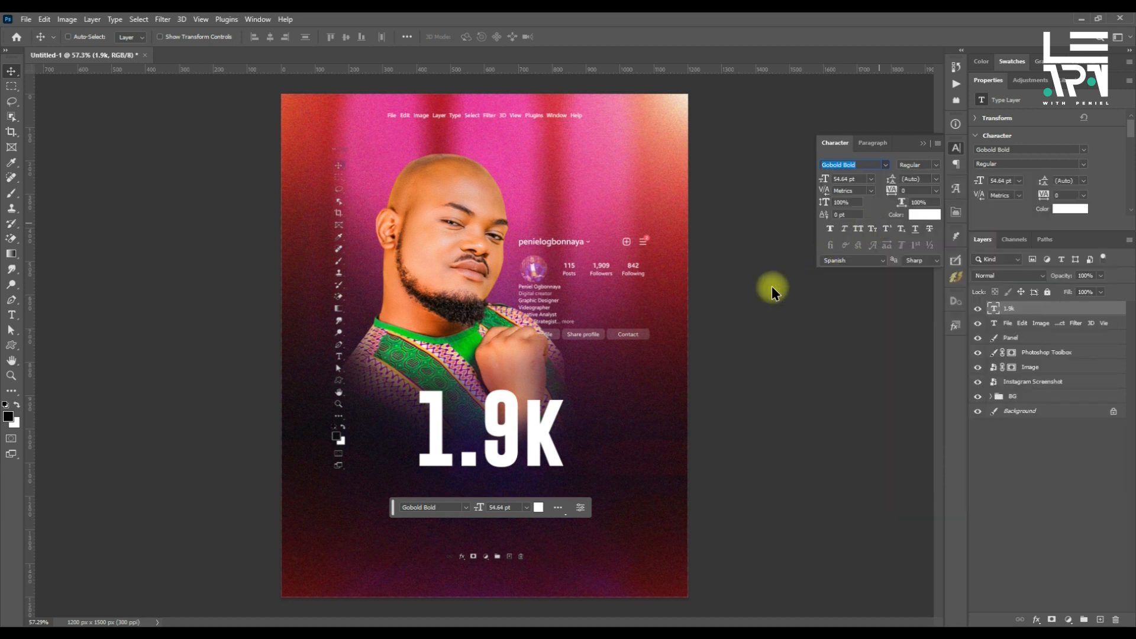
- Replace the lowercase k with a capital K so the large text reads "1.9K"
double_click(546, 435)
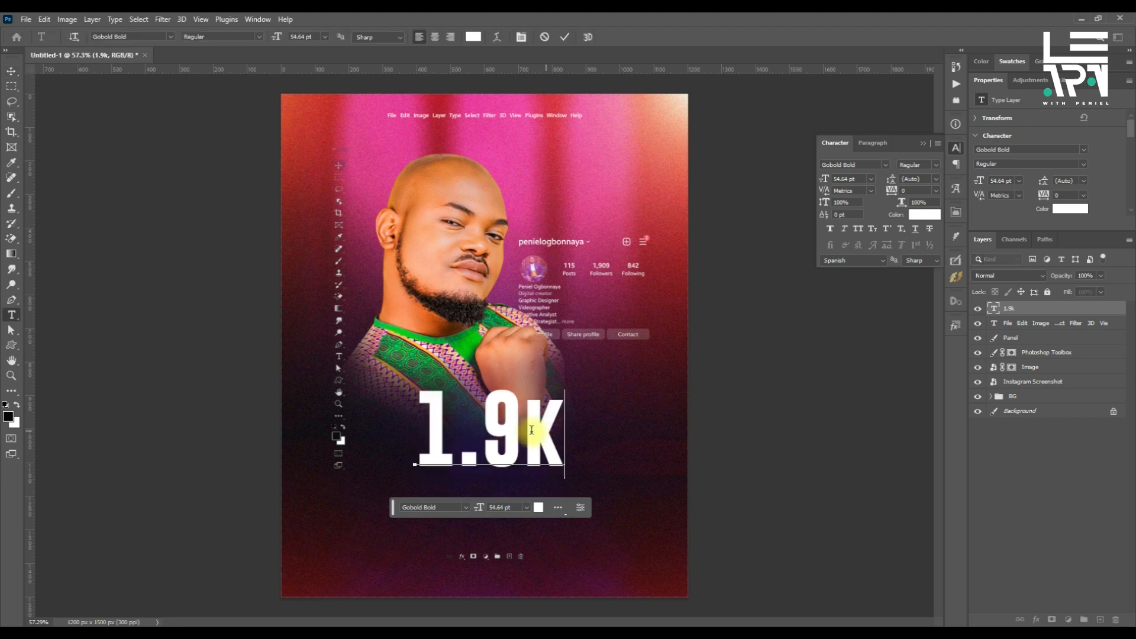
mouse_move(569, 431)
left_mouse_down()
mouse_move(525, 445)
mouse_move(579, 444)
left_mouse_up()
left_click(579, 445)
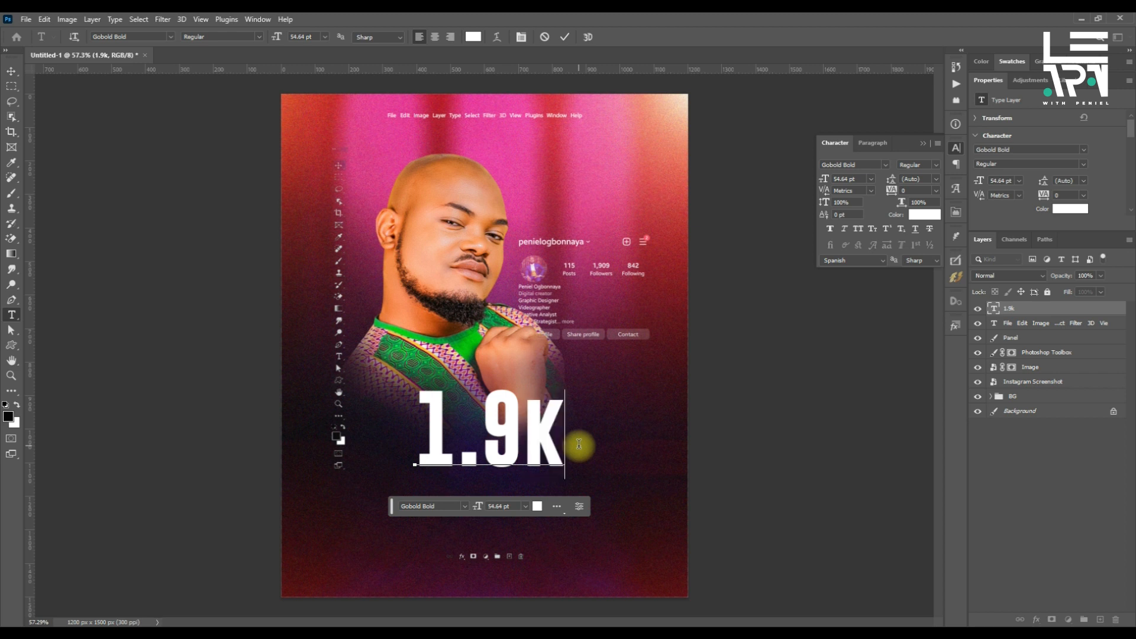
key("ctrl+Return")
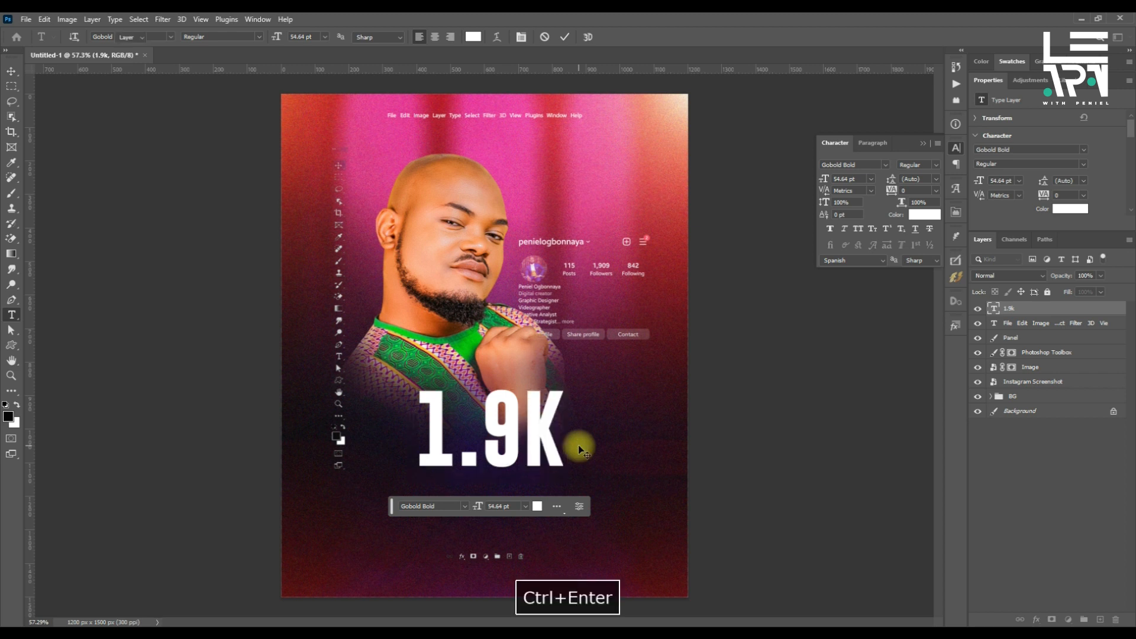
key("v")
key("t")
left_click(522, 432)
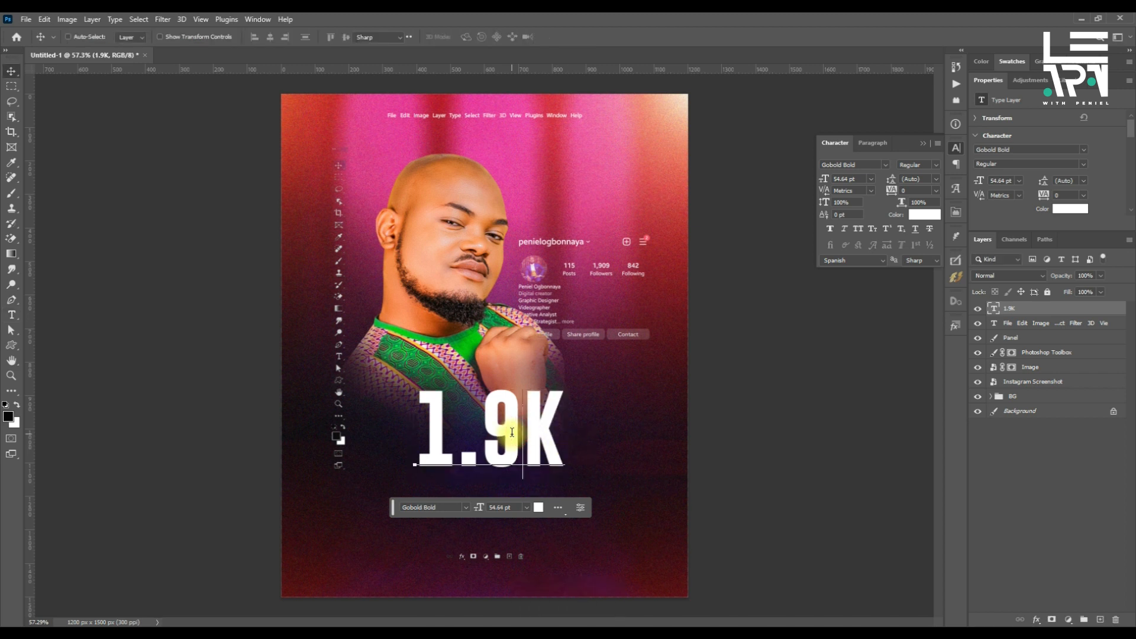
key("ctrl+Return")
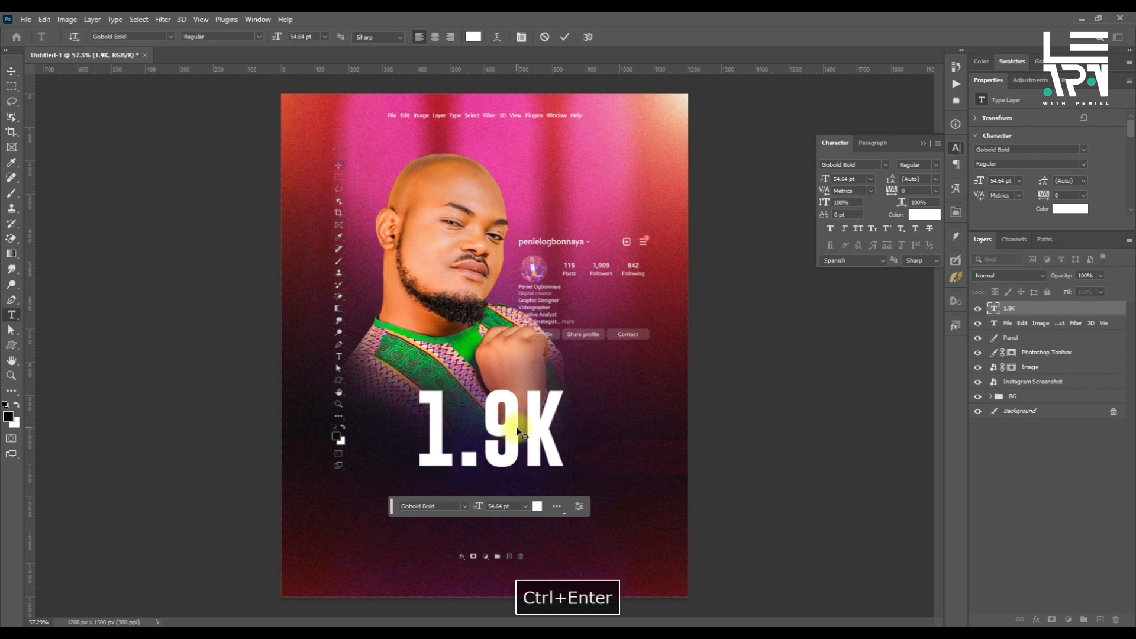
- Move the "1.9K" text down and left below the fist, and scale it to about 135.16%
key("v")
left_click_drag(517, 433, 489, 459)
key("ctrl+t")
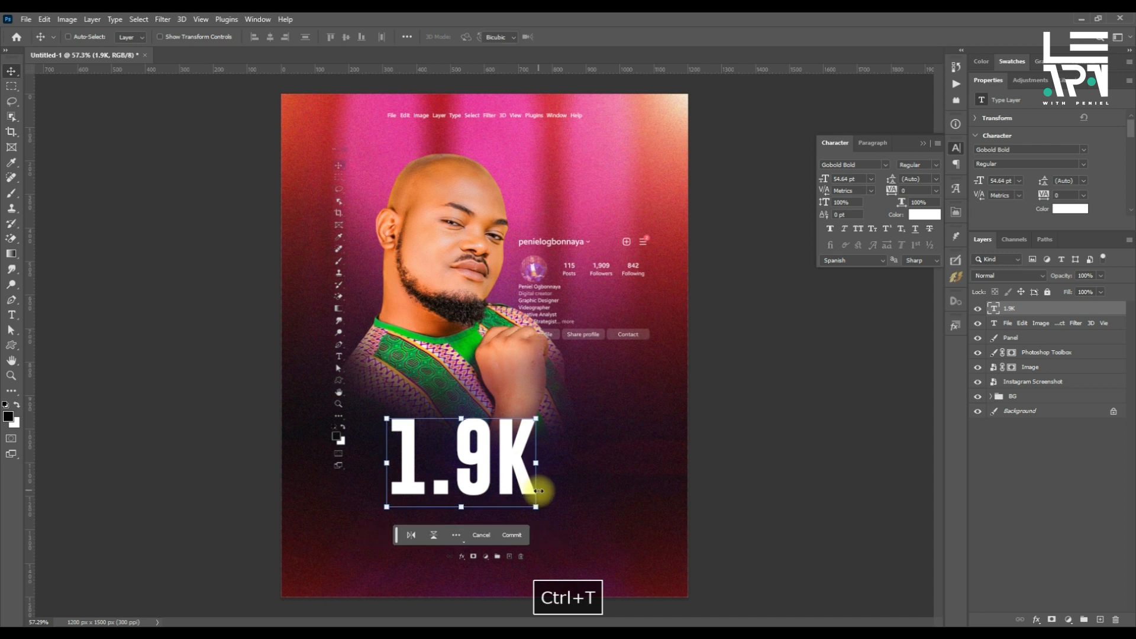
left_click_drag(538, 507, 589, 540)
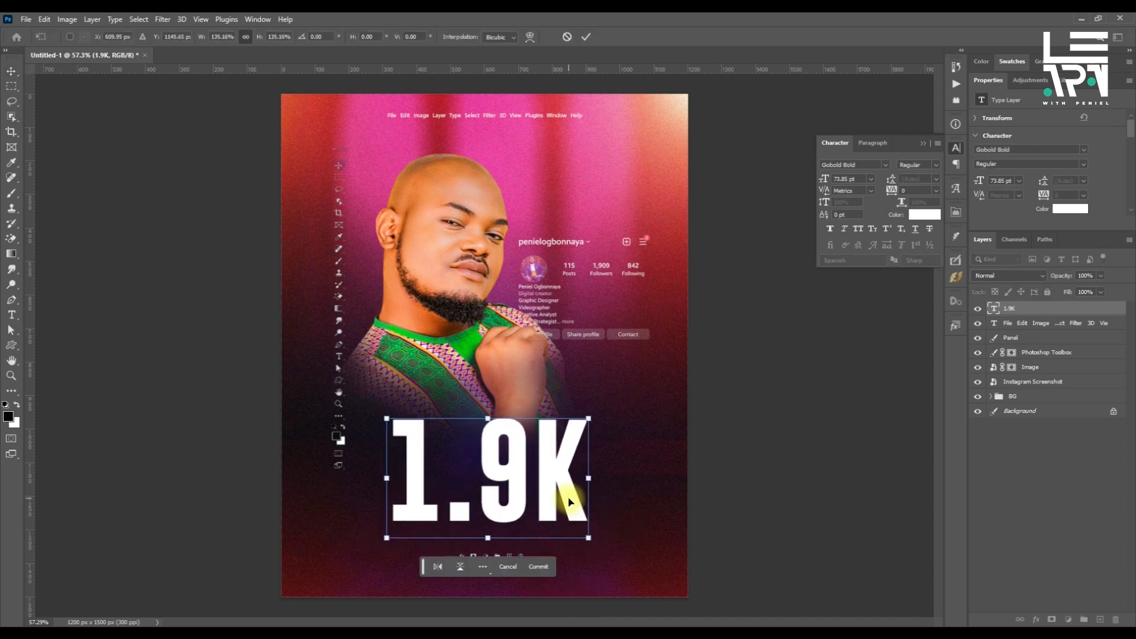
key("Return")
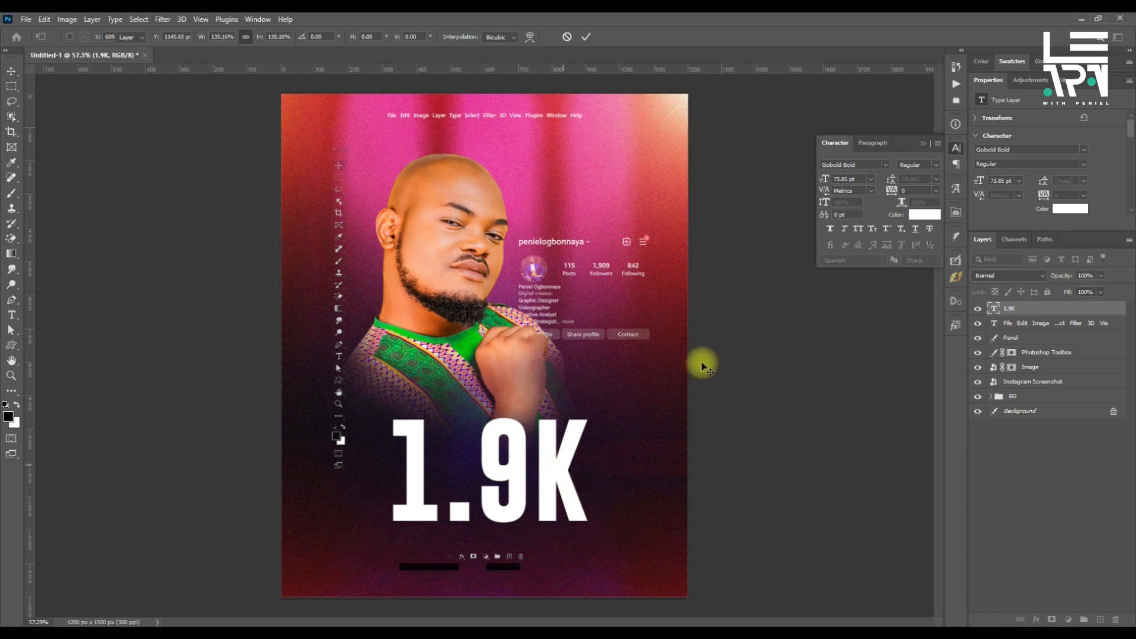
- Tighten the tracking of the whole "1.9K" text to -75
key("t")
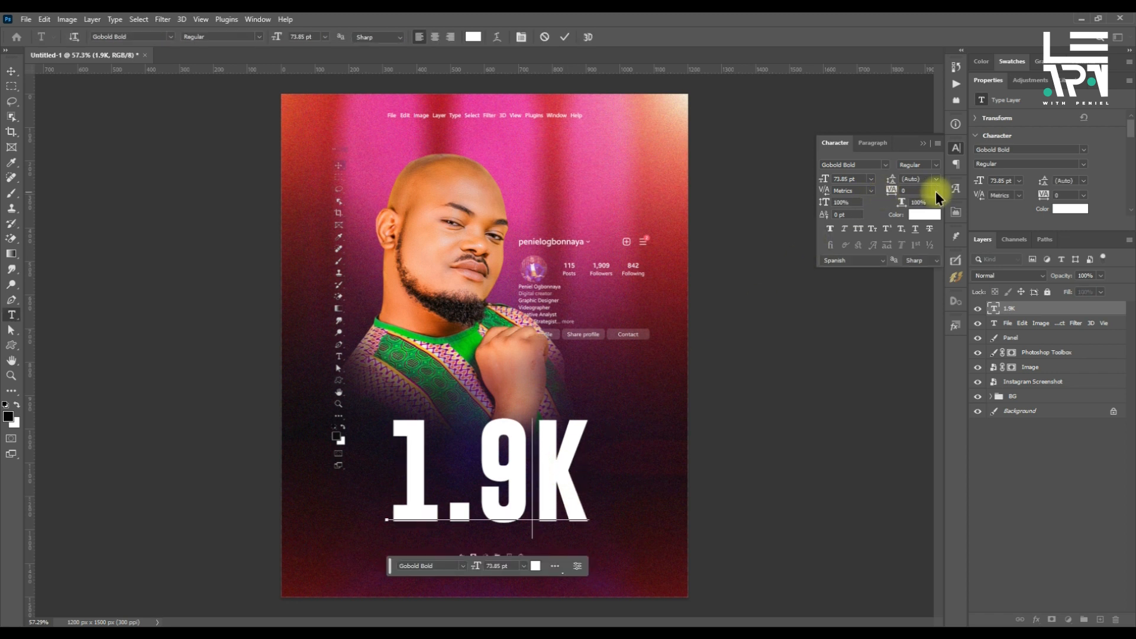
key("ctrl+a")
left_click(935, 191)
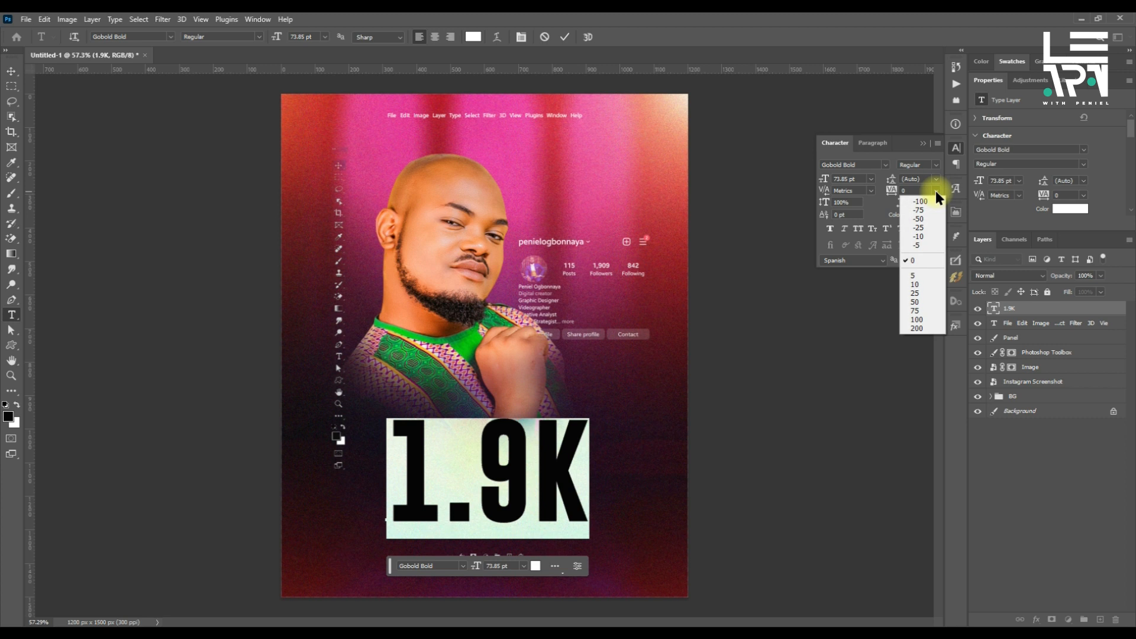
left_click(929, 218)
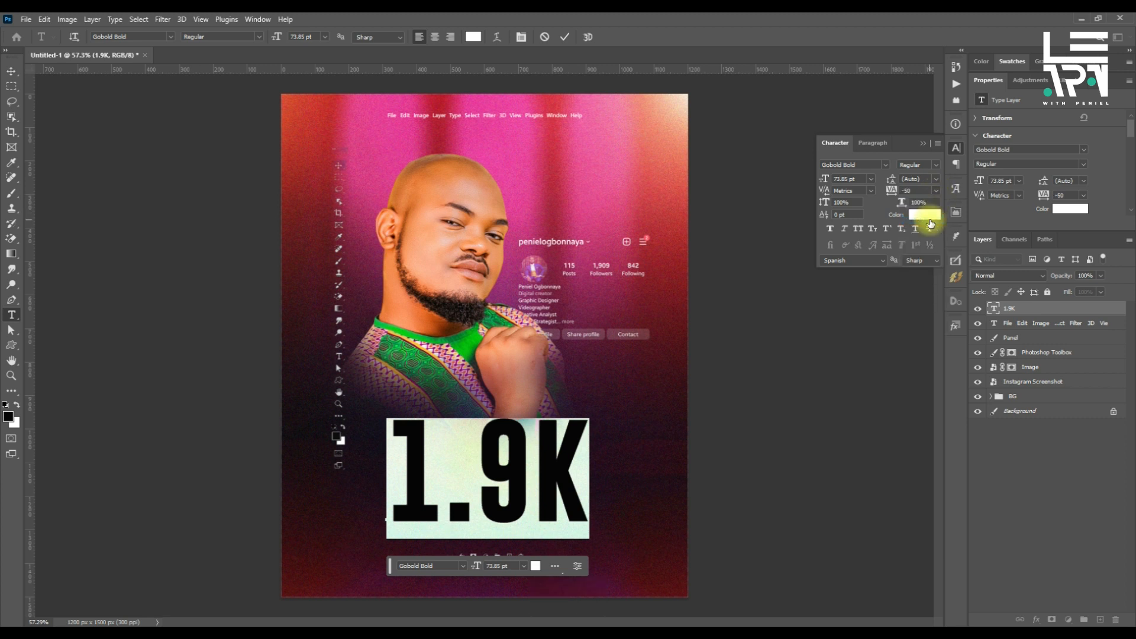
left_click(936, 190)
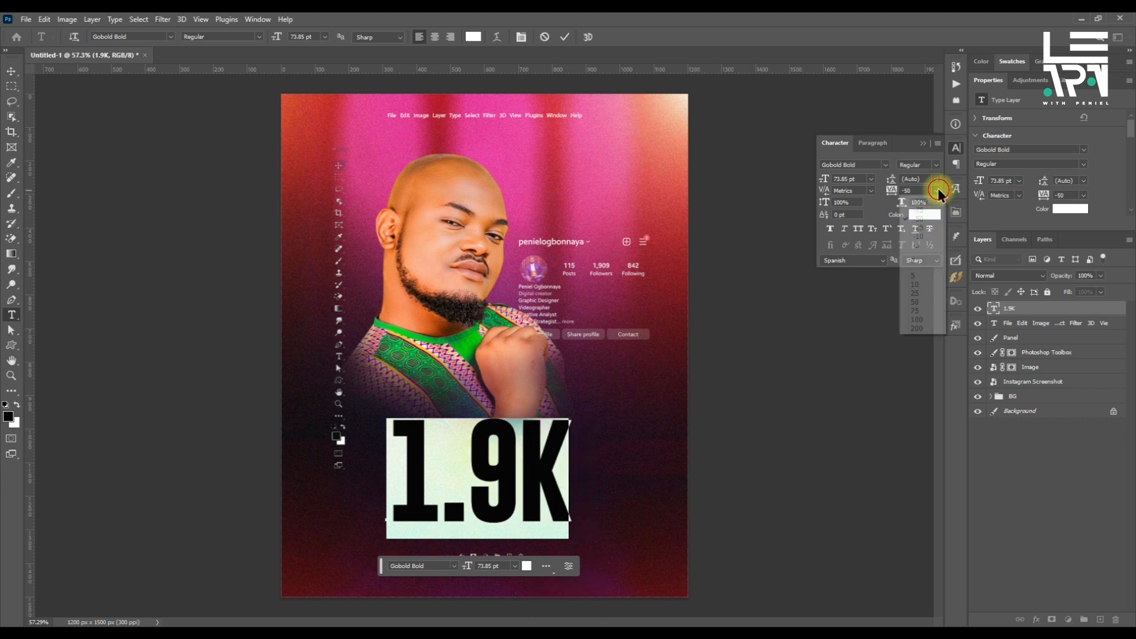
left_click(928, 203)
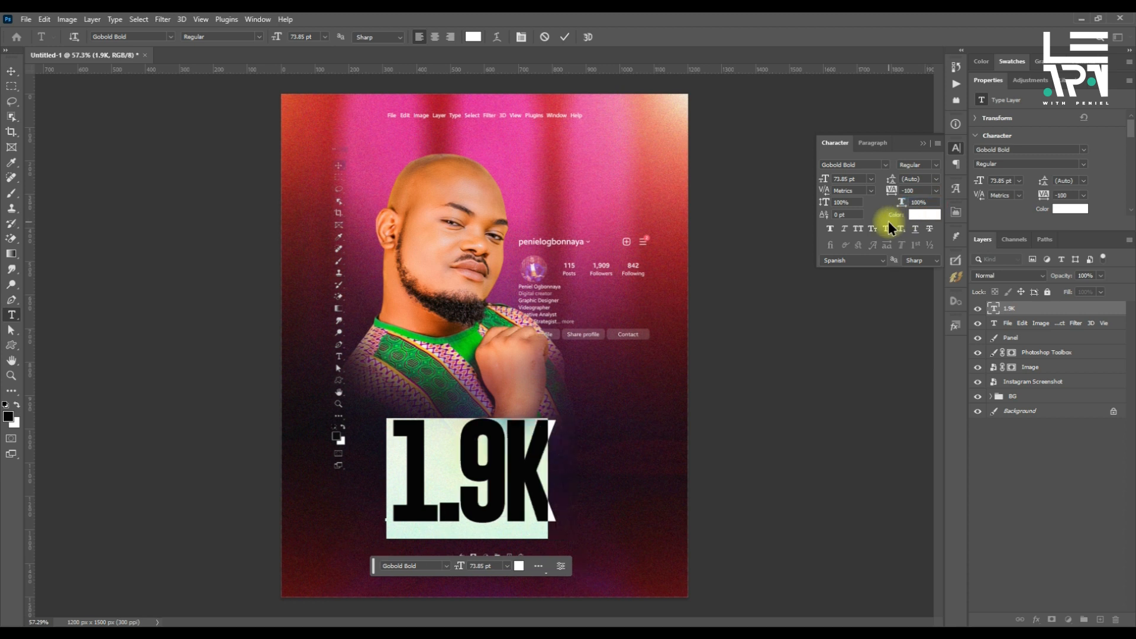
left_click(565, 37)
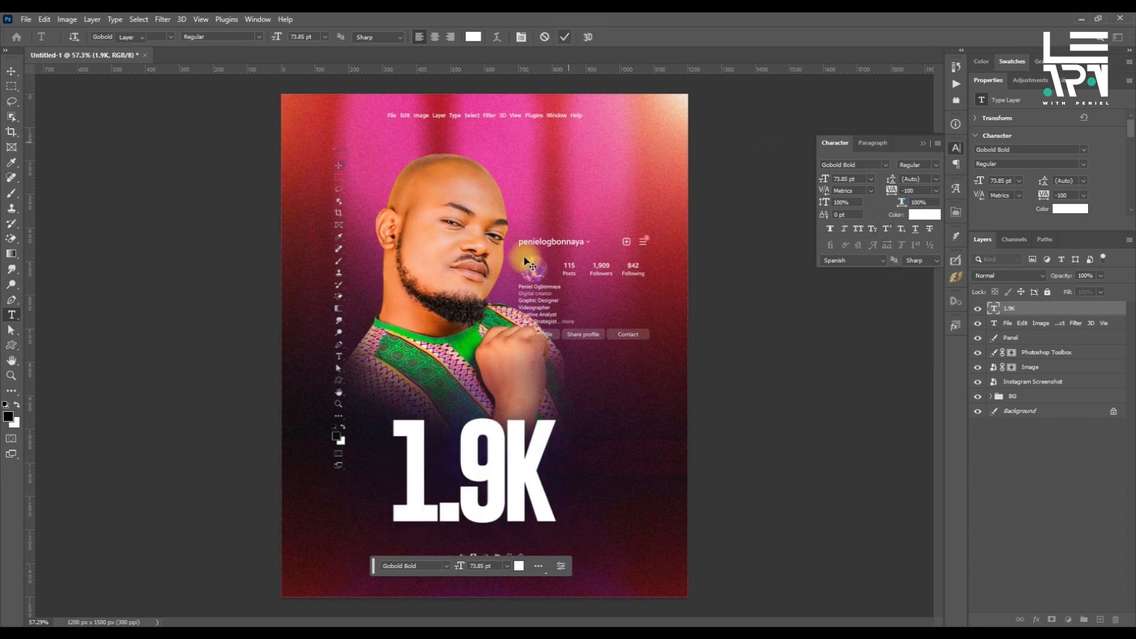
key("v")
left_click(936, 188)
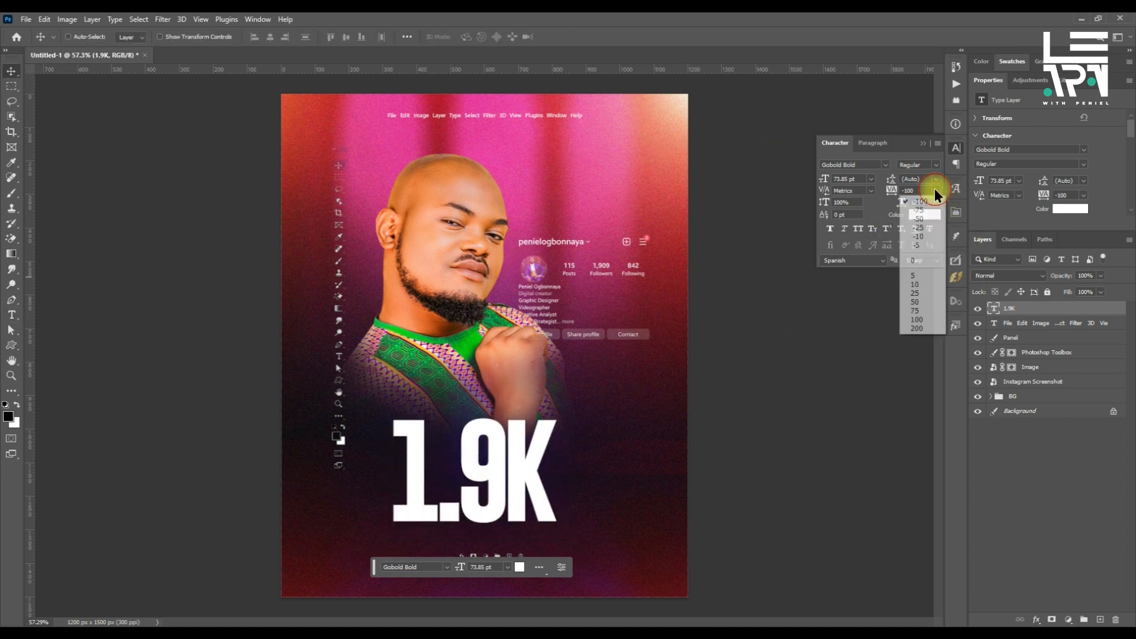
left_click(927, 209)
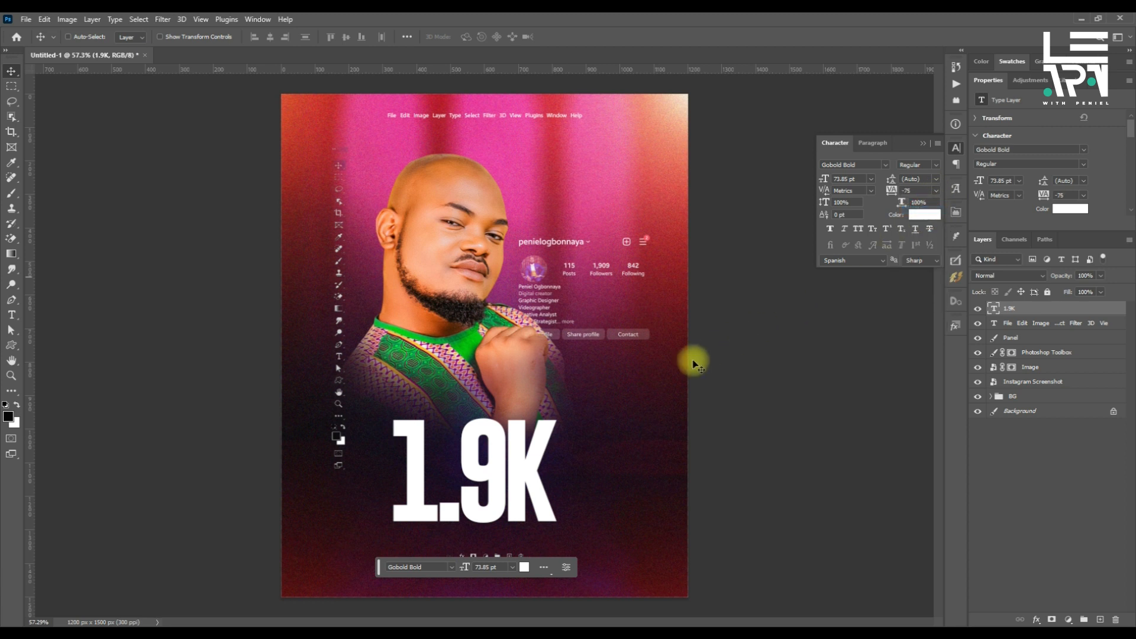
- Scale the "1.9K" text up to about 87.31 pt and shift it slightly down and left, just above the panel icon strip
key("ctrl+t")
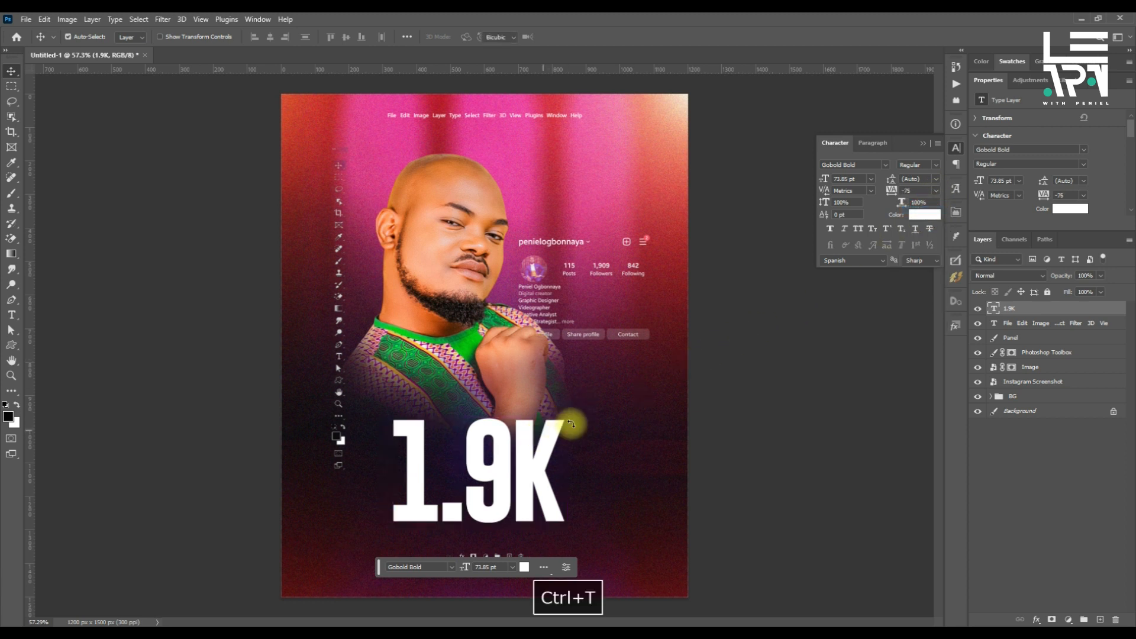
left_click_drag(571, 414, 603, 398)
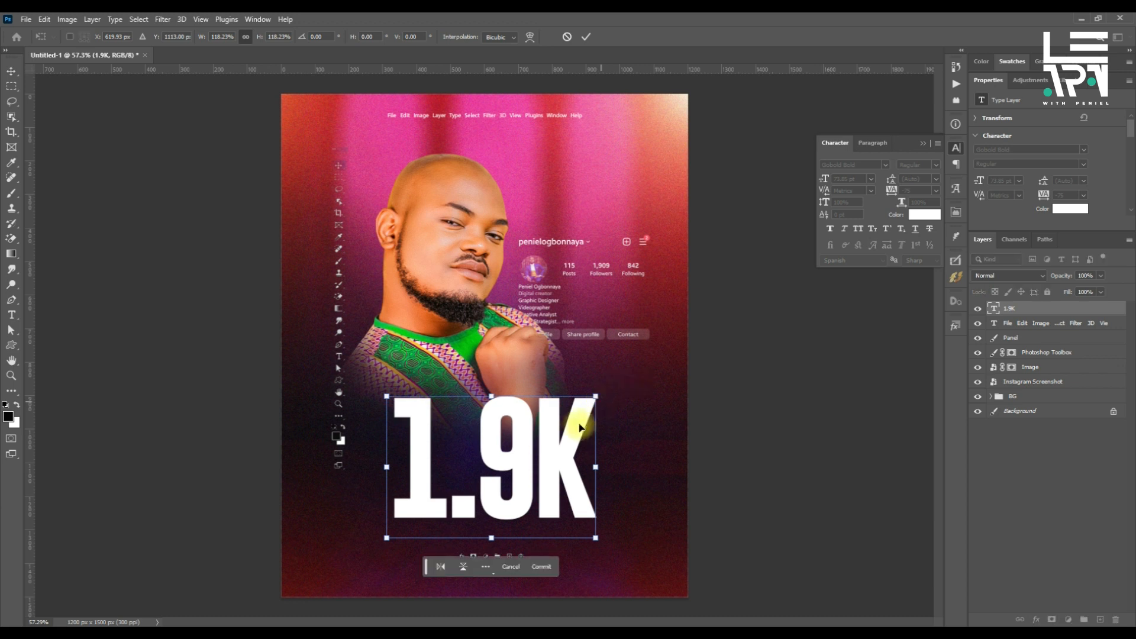
key("Return")
left_click_drag(553, 444, 540, 459)
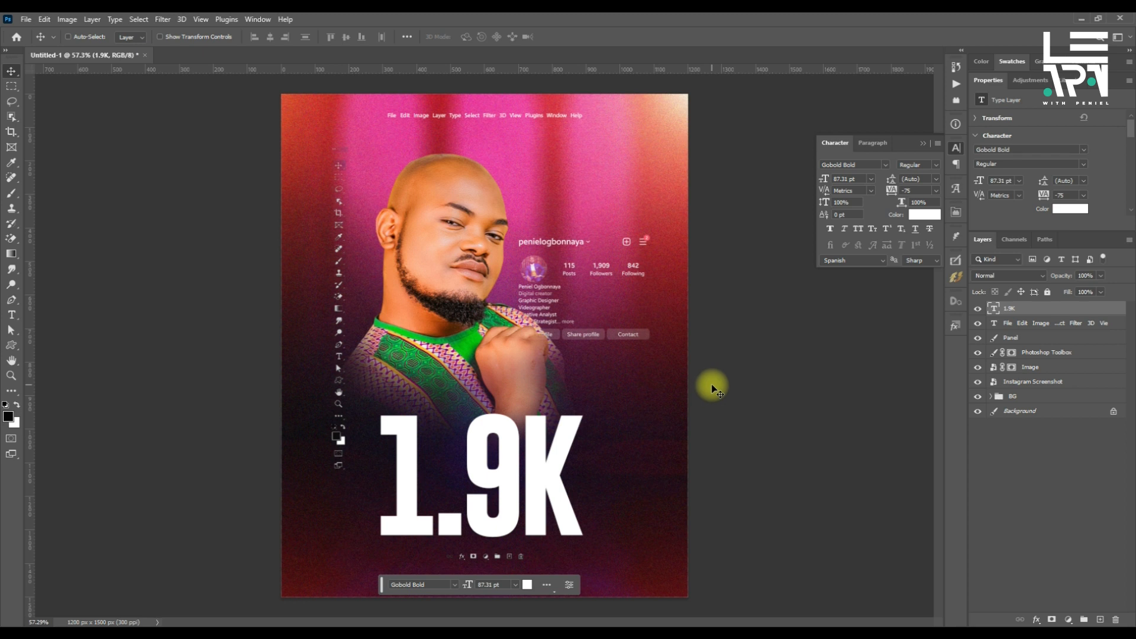
- Apply a Gradient Overlay to the "1.9K" layer using the Orange_05 preset from the Oranges group
left_click(1052, 309)
double_click(1051, 309)
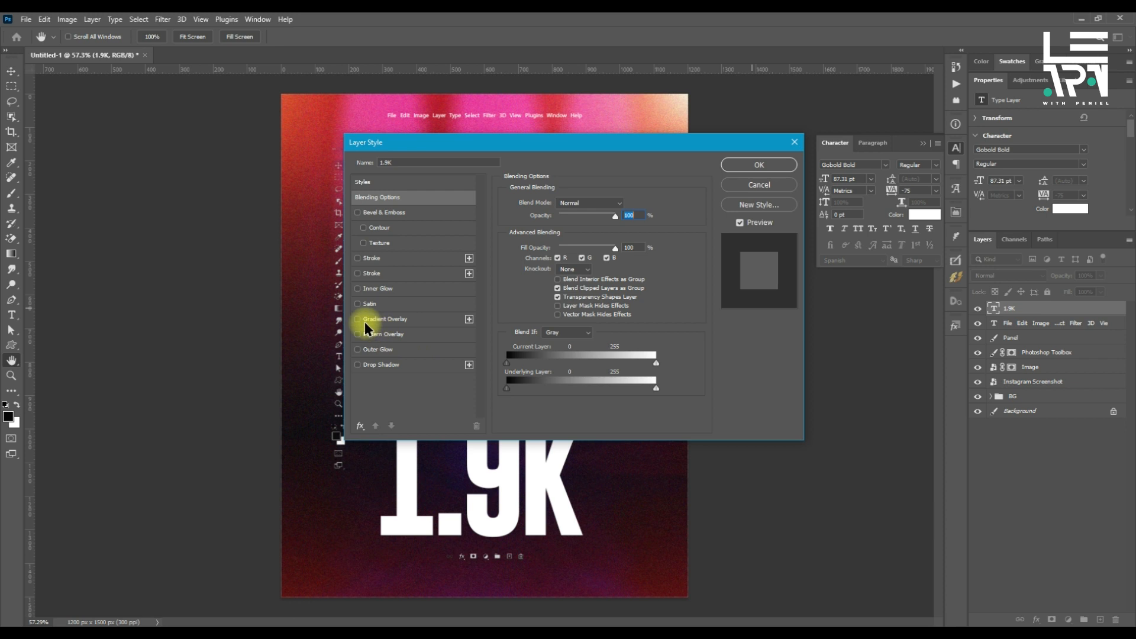
left_click(384, 319)
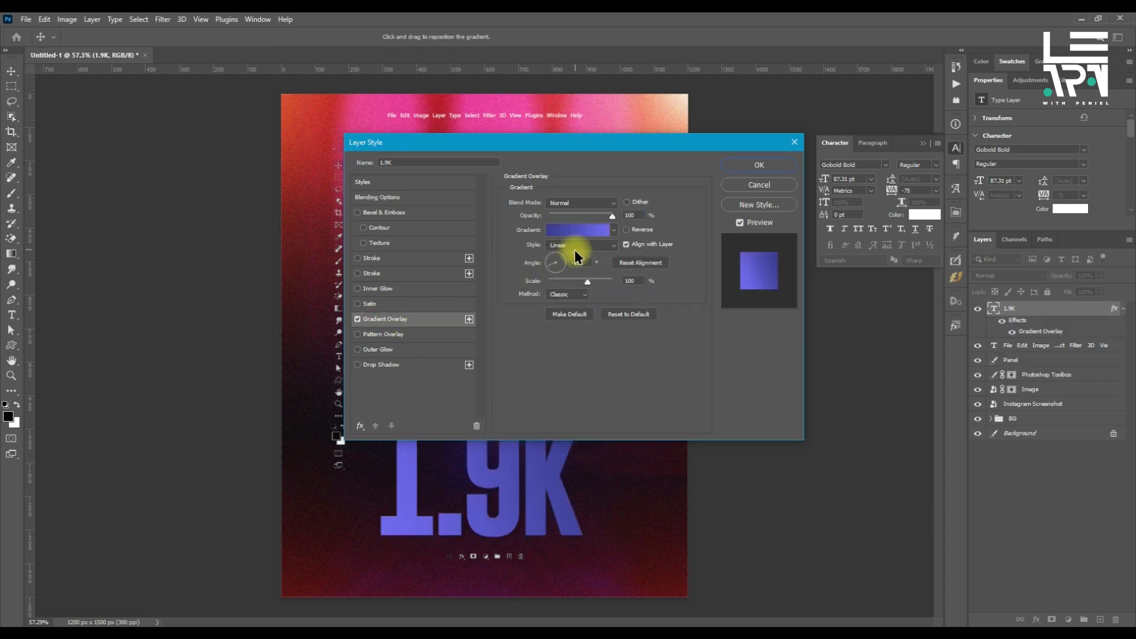
left_click(587, 233)
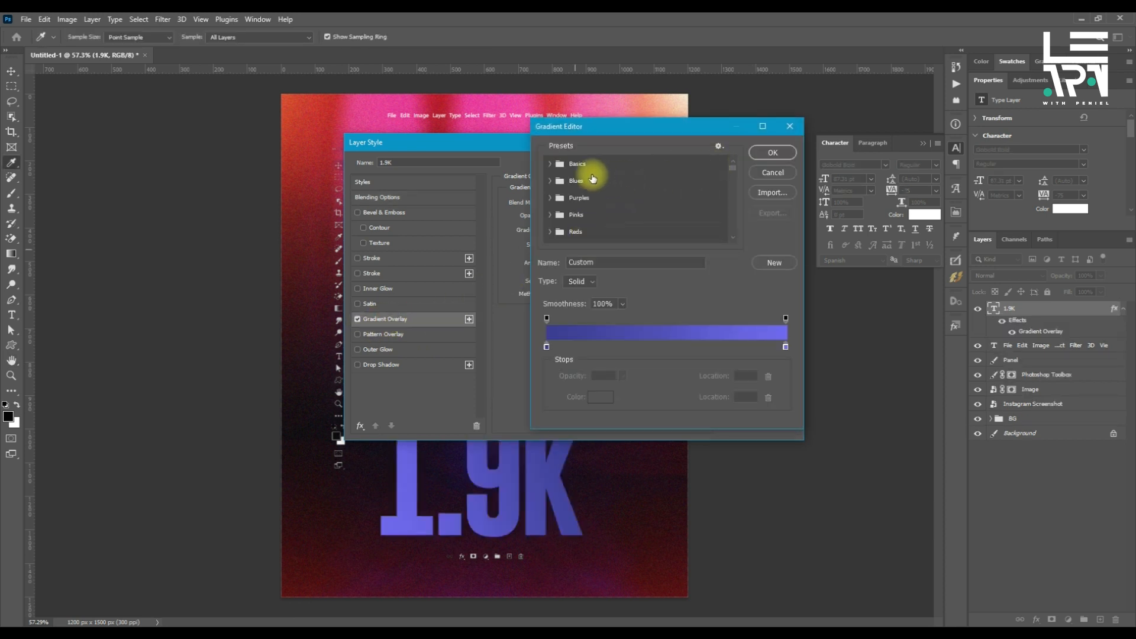
scroll(563, 213, "down", 1)
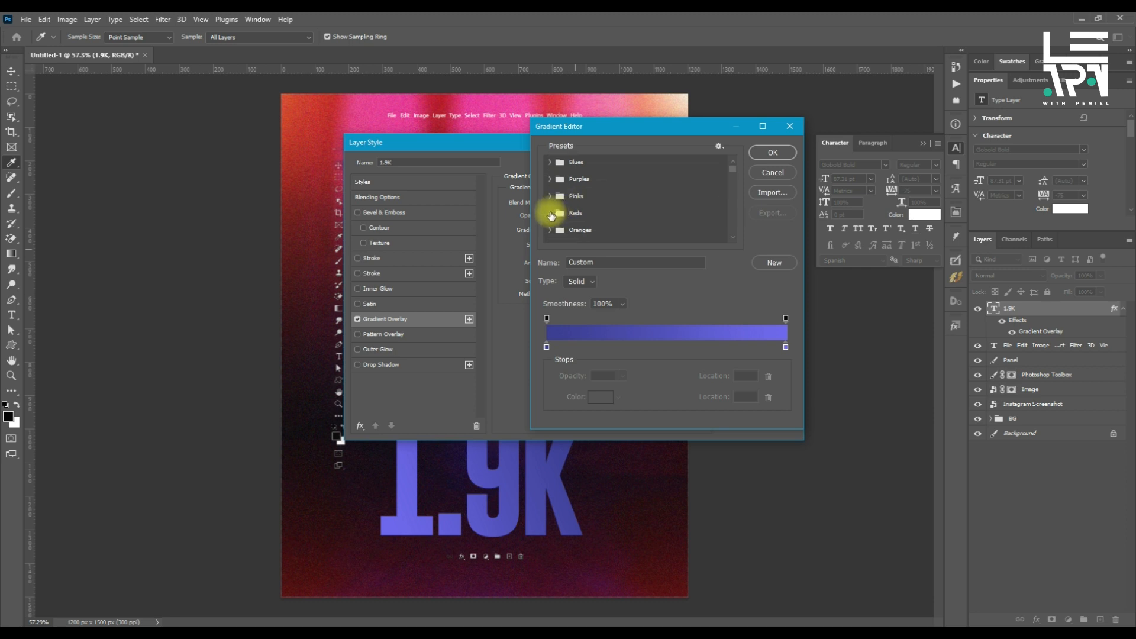
left_click(555, 232)
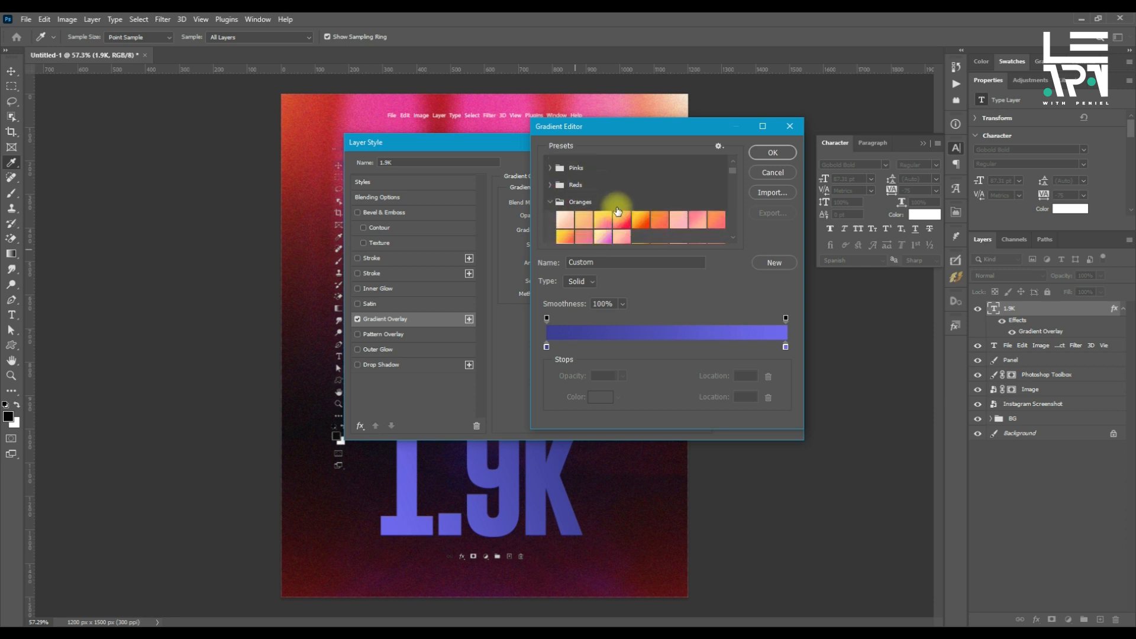
scroll(649, 219, "down", 2)
left_click(660, 189)
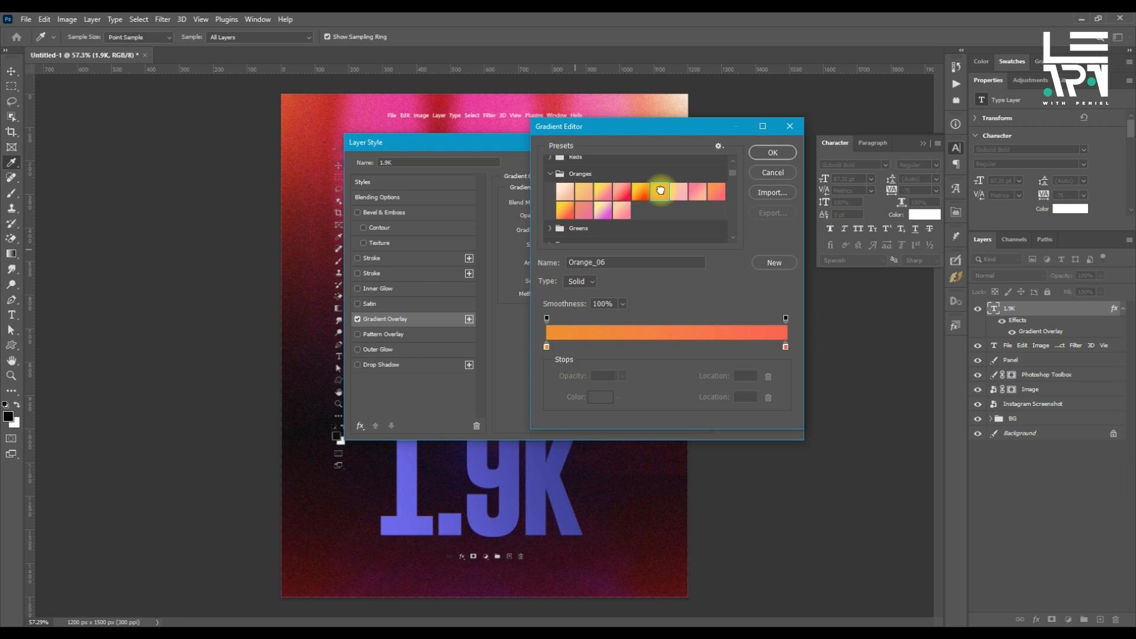
left_click(643, 192)
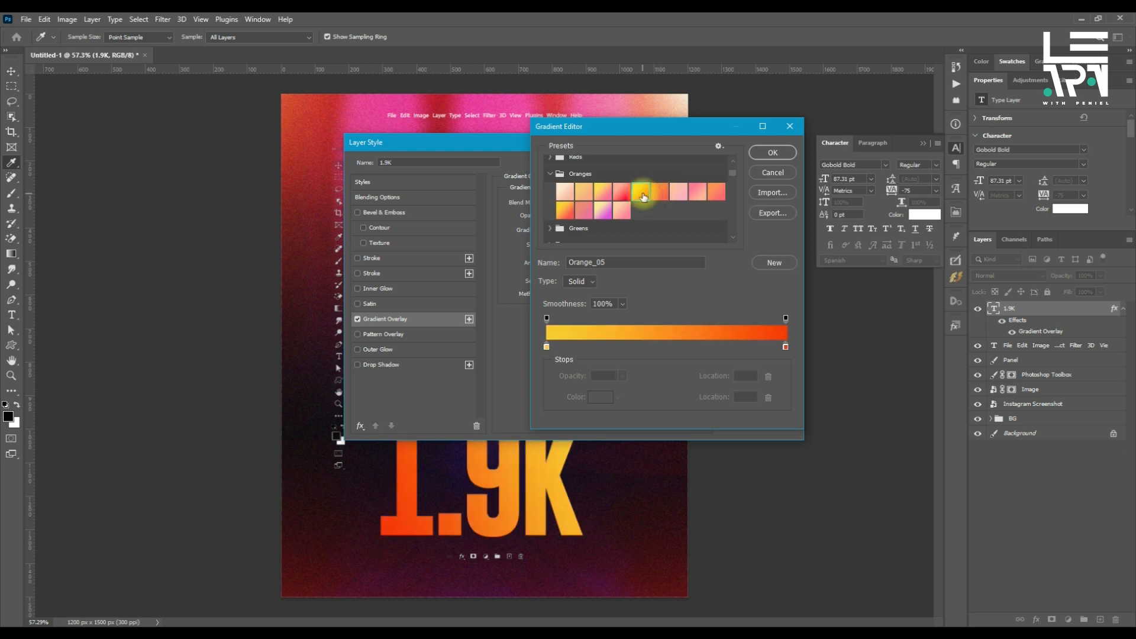
left_click(772, 152)
left_click(755, 163)
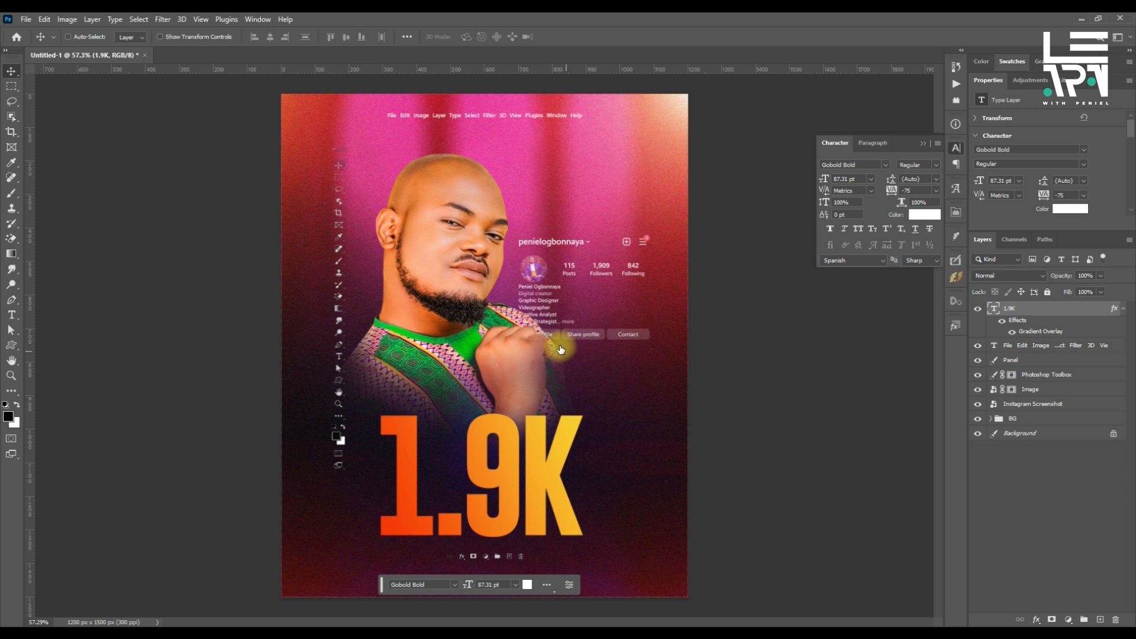
- Set the "1.9K" layer's gradient overlay angle to -145° and its scale to about 118%
double_click(1032, 330)
mouse_move(545, 502)
left_mouse_down()
mouse_move(497, 512)
mouse_move(558, 499)
mouse_move(542, 490)
left_mouse_up()
mouse_move(550, 257)
left_mouse_down()
mouse_move(561, 249)
mouse_move(542, 272)
left_mouse_up()
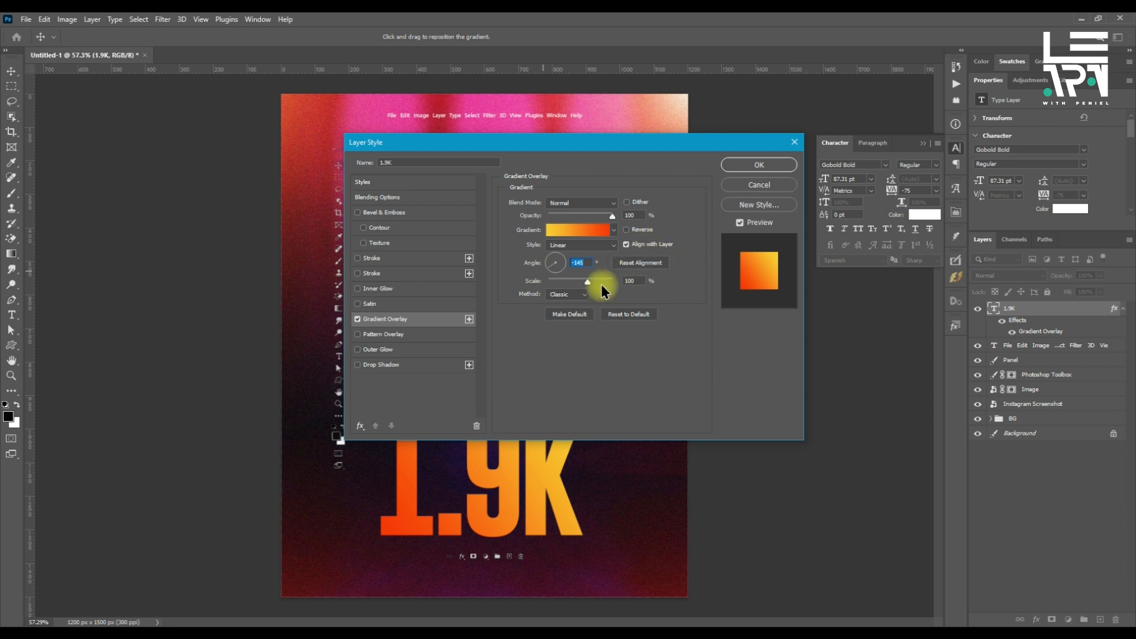
left_click_drag(590, 282, 599, 282)
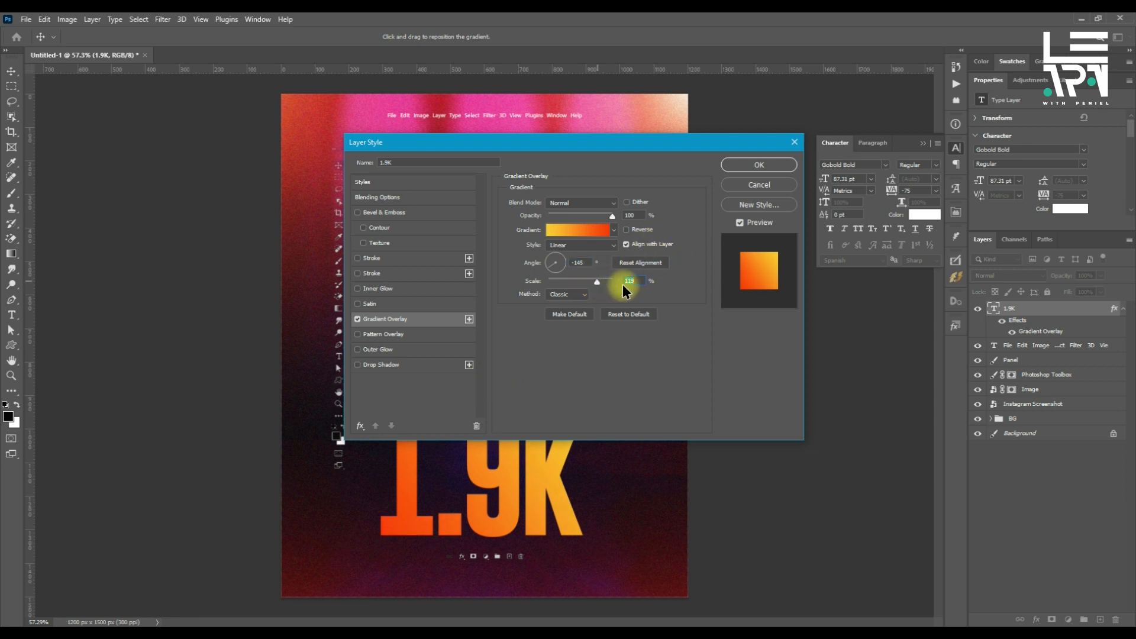
left_click(755, 168)
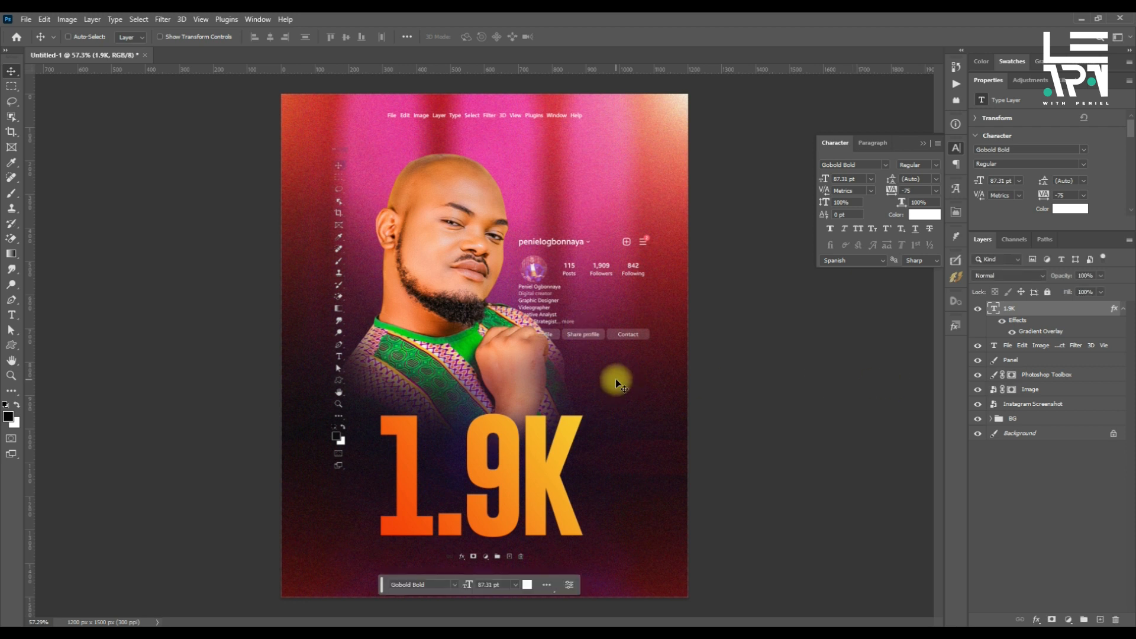
- Collapse the effects list of the "1.9K" layer and nudge the text slightly upward
key("alt+Tab")
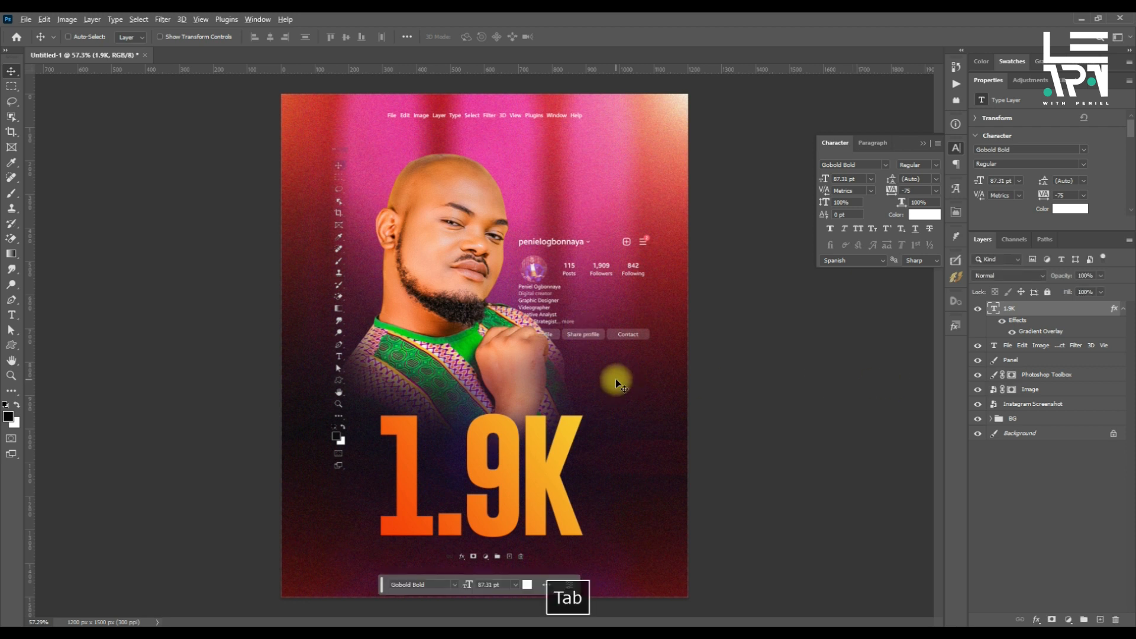
key("alt+Tab")
left_click(1123, 310)
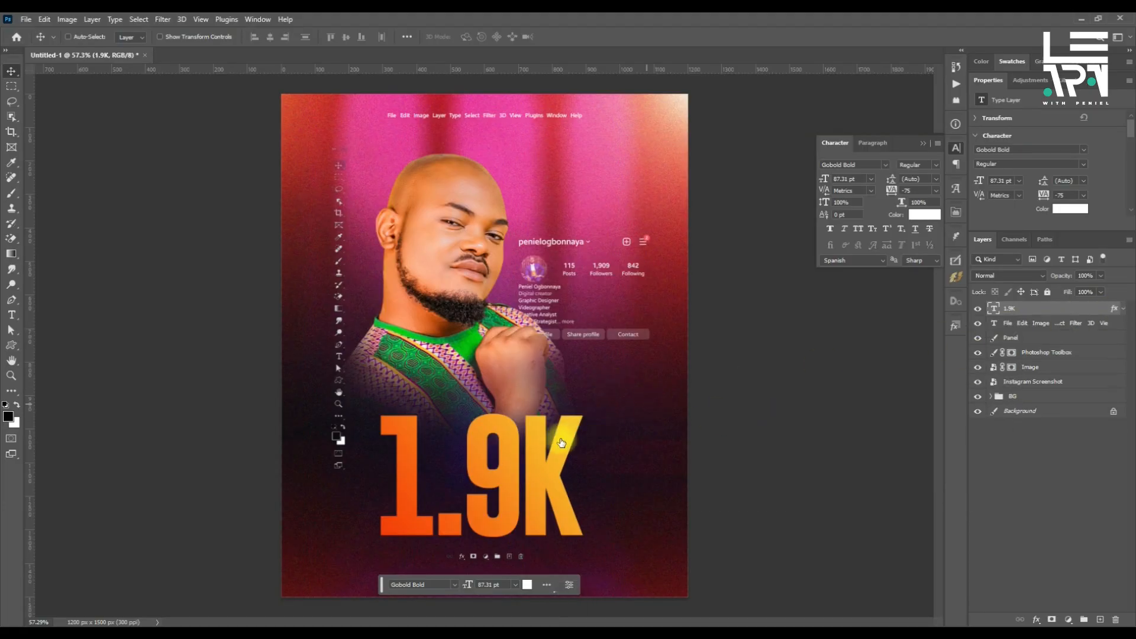
left_click_drag(544, 471, 545, 465)
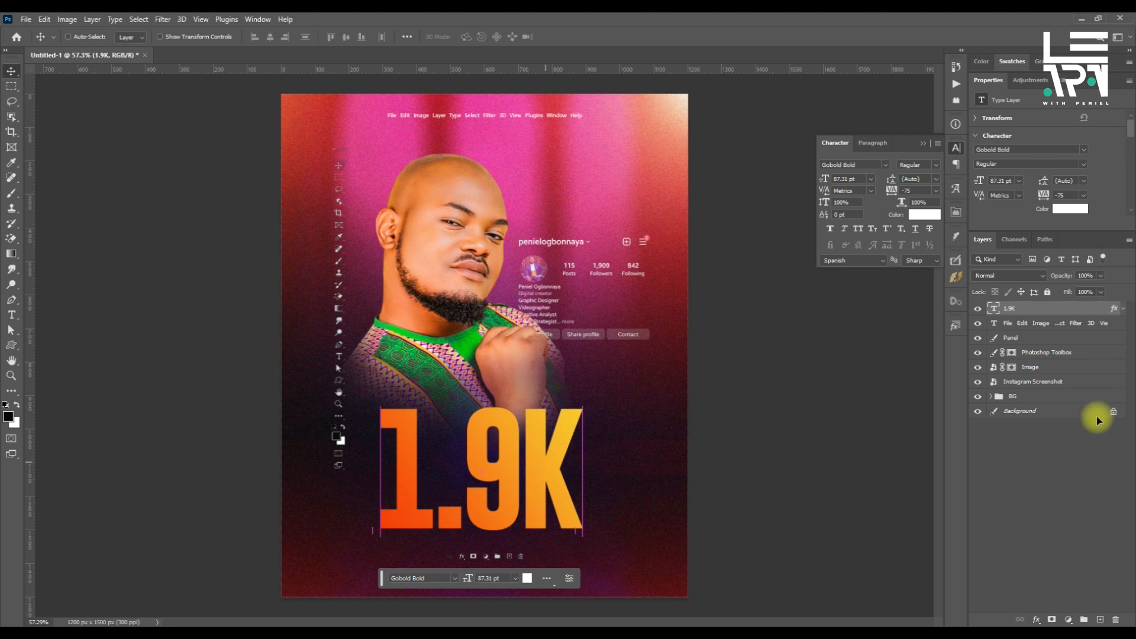
- Add a layer mask to the "1.9K" text, fade its lower part with a vertical black-to-white gradient, and move the text slightly up
left_click(1035, 618)
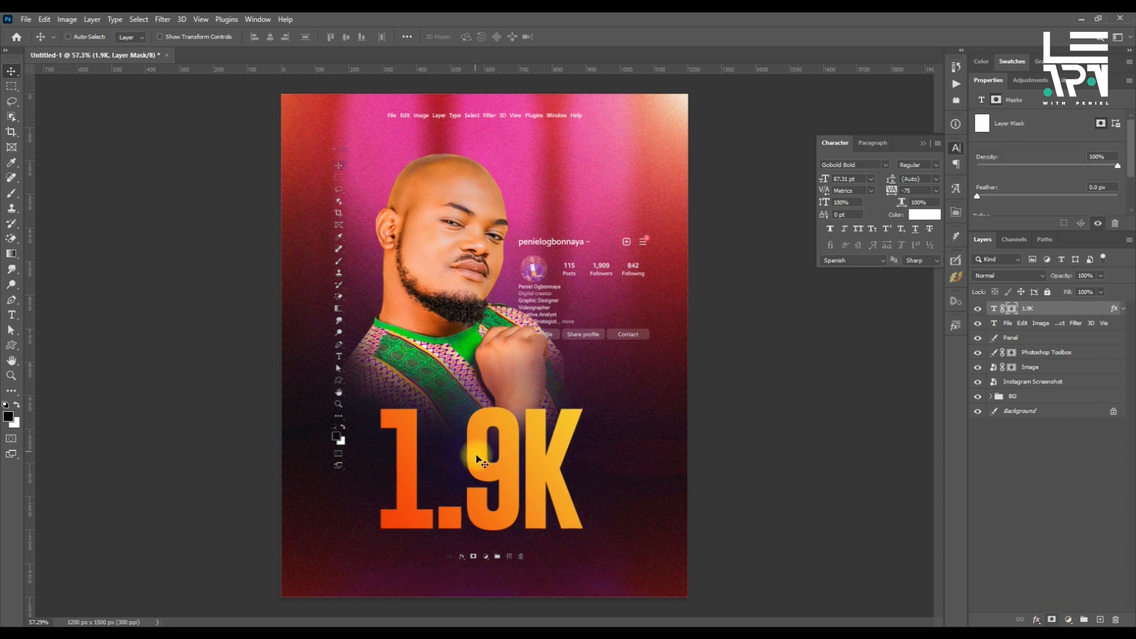
key("g")
mouse_move(481, 521)
left_mouse_down()
mouse_move(479, 455)
mouse_move(479, 539)
left_mouse_up()
key("ctrl+z")
left_click_drag(478, 454, 479, 442)
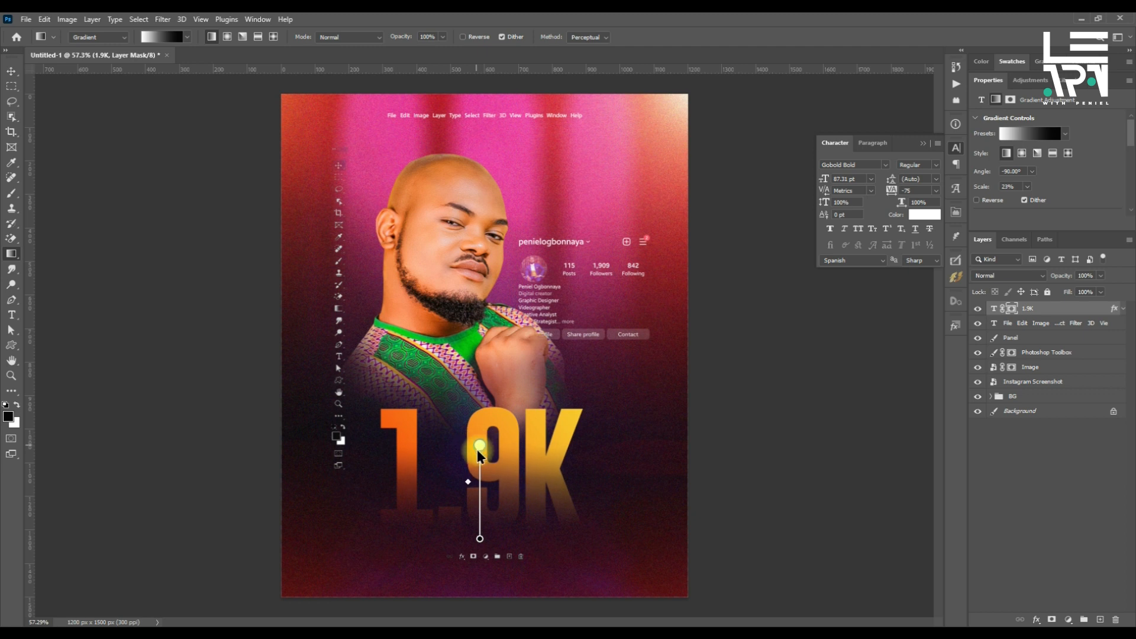
left_click(480, 539)
left_click_drag(468, 483, 468, 482)
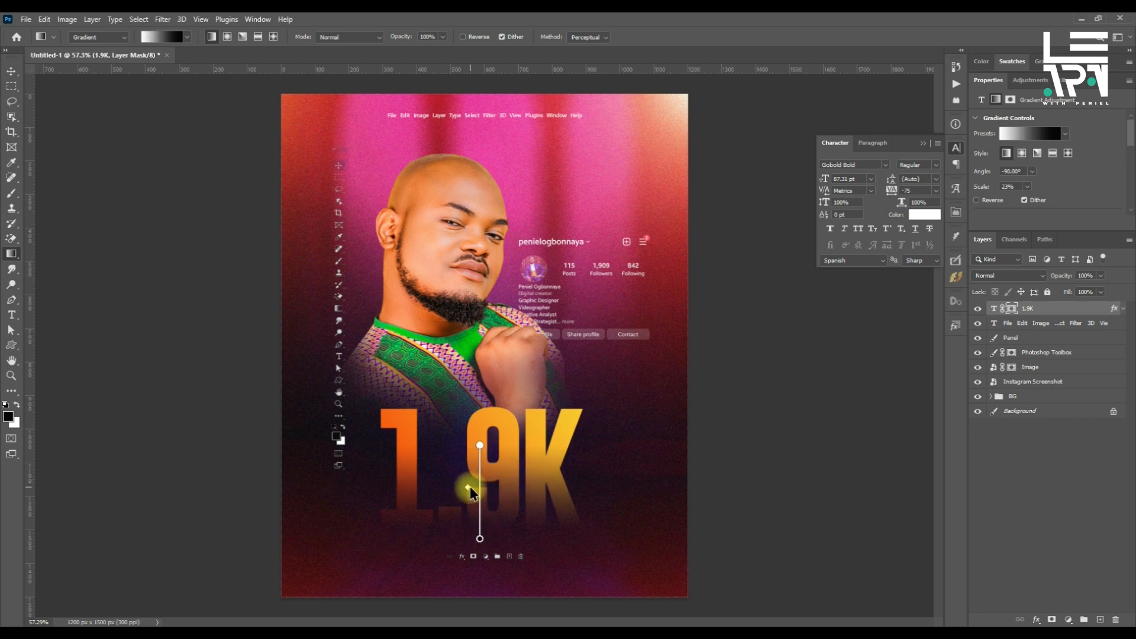
key("v")
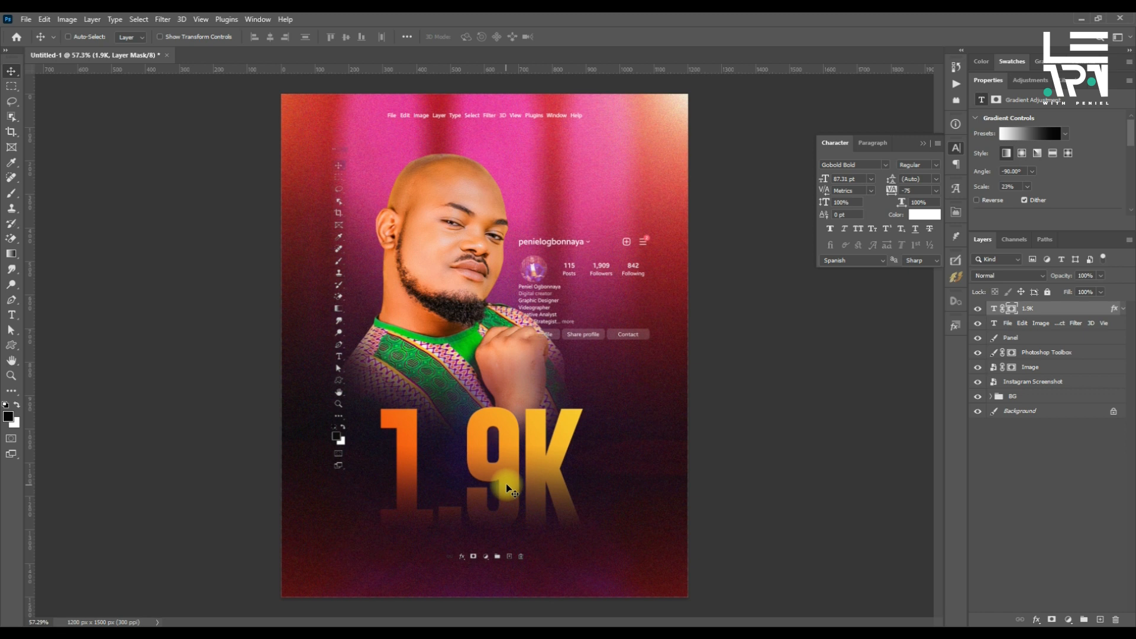
left_click_drag(509, 494, 503, 497)
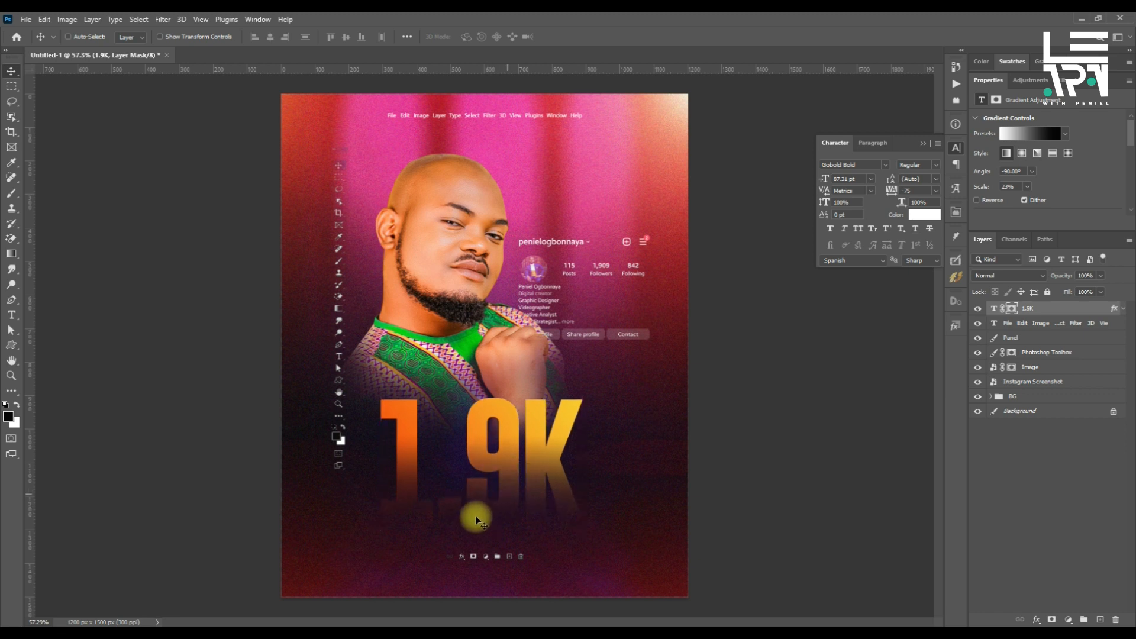
- Place a new text line below the "1.9K" text and set its font to Britanica-Heavy
left_click(12, 314)
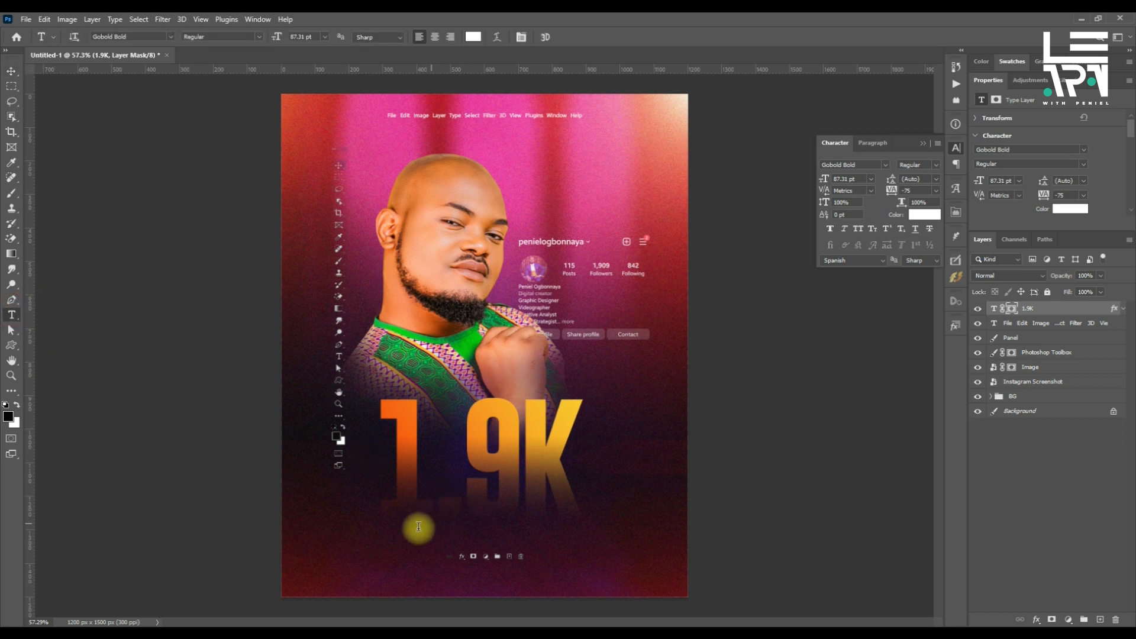
left_click(348, 546)
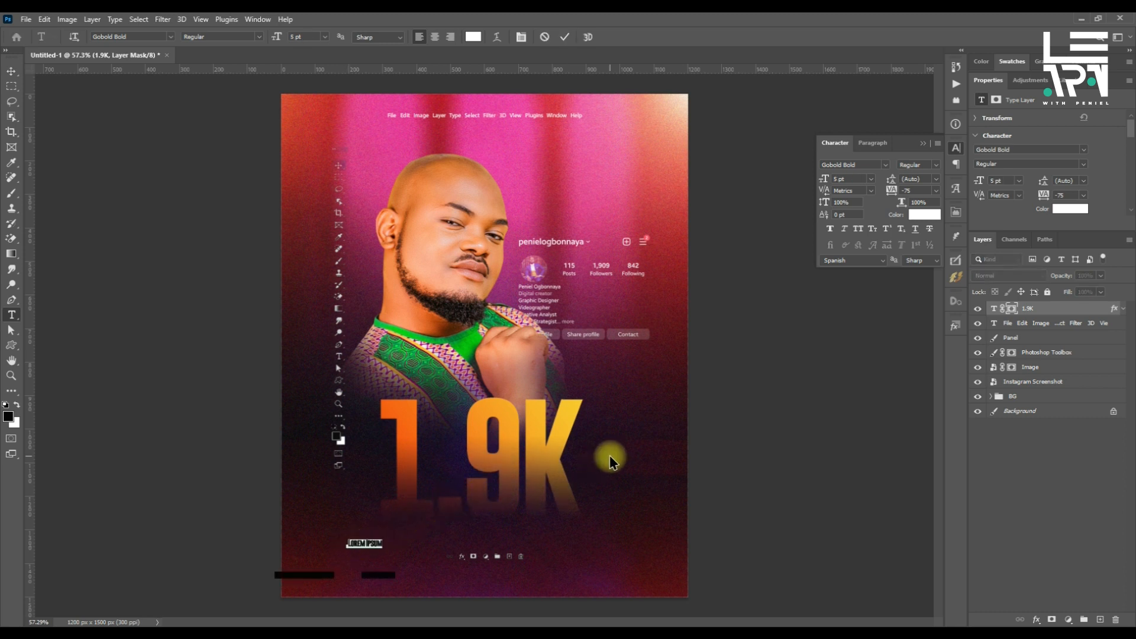
left_click(885, 162)
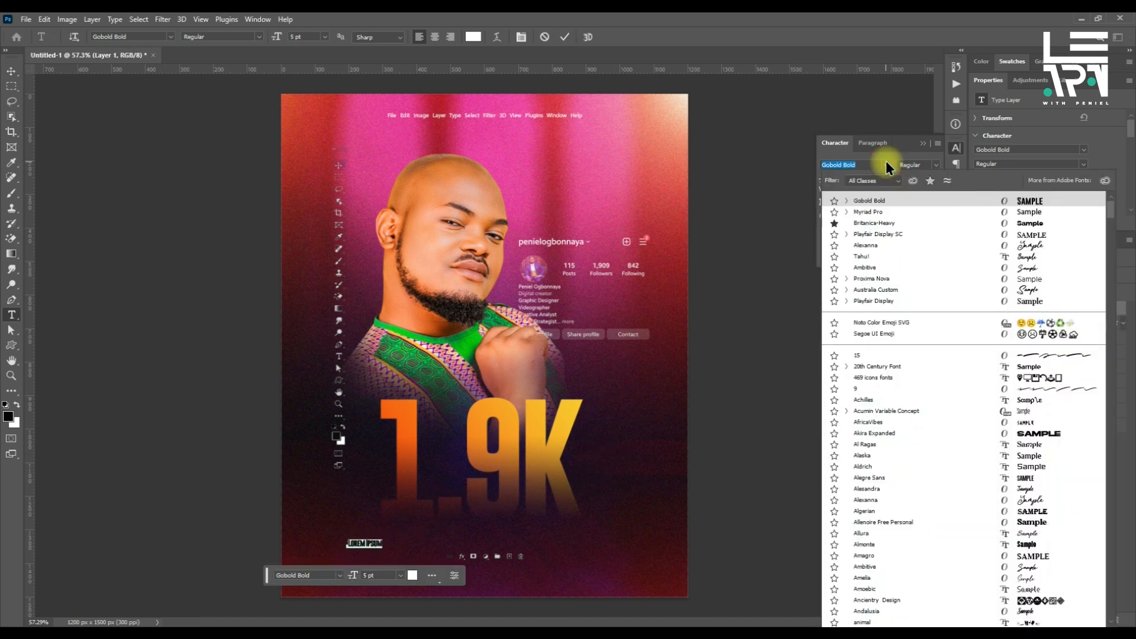
left_click(879, 219)
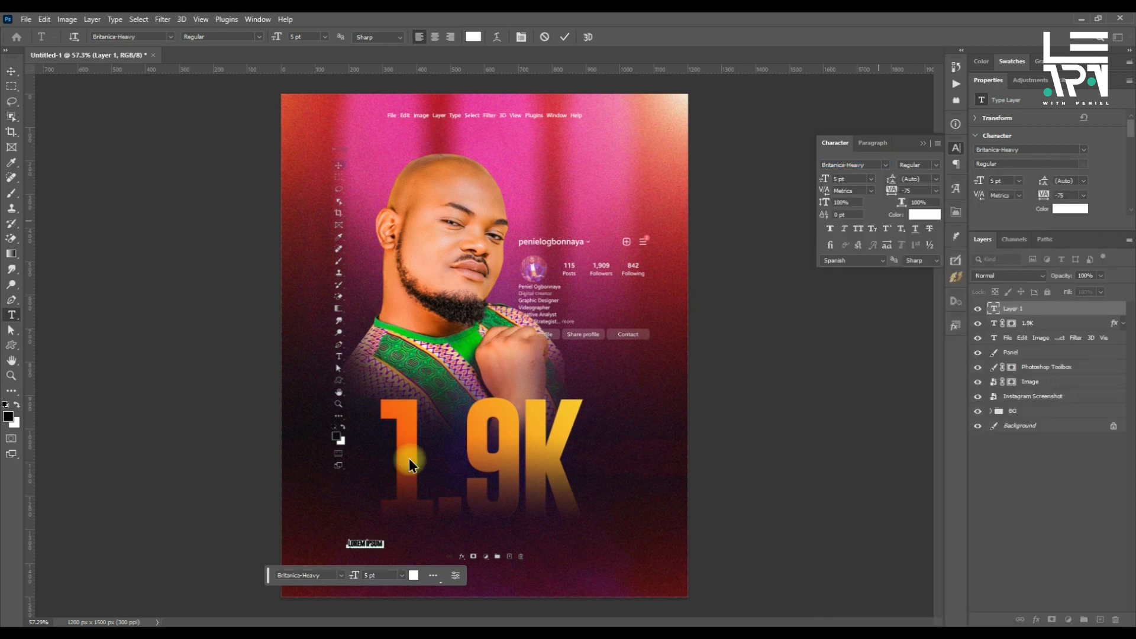
- Scale the "Lorem Ipsum" text up to about 15.91 pt and set its tracking to 0
left_click(410, 531)
key("ctrl+t")
left_click_drag(386, 539, 463, 519)
left_click(936, 191)
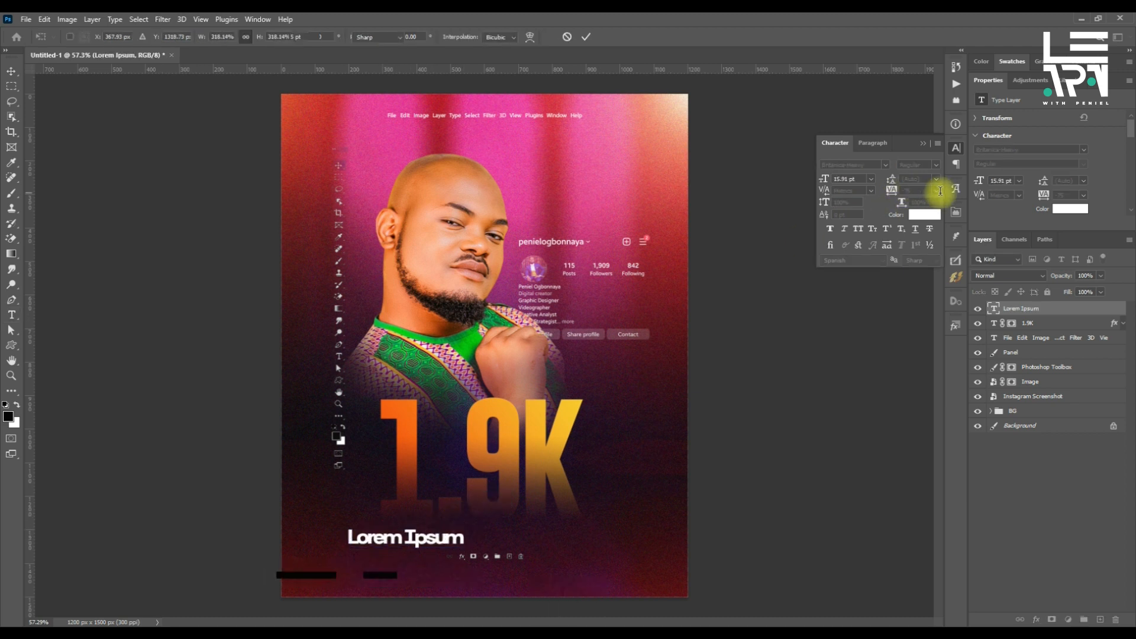
left_click(937, 191)
left_click(927, 261)
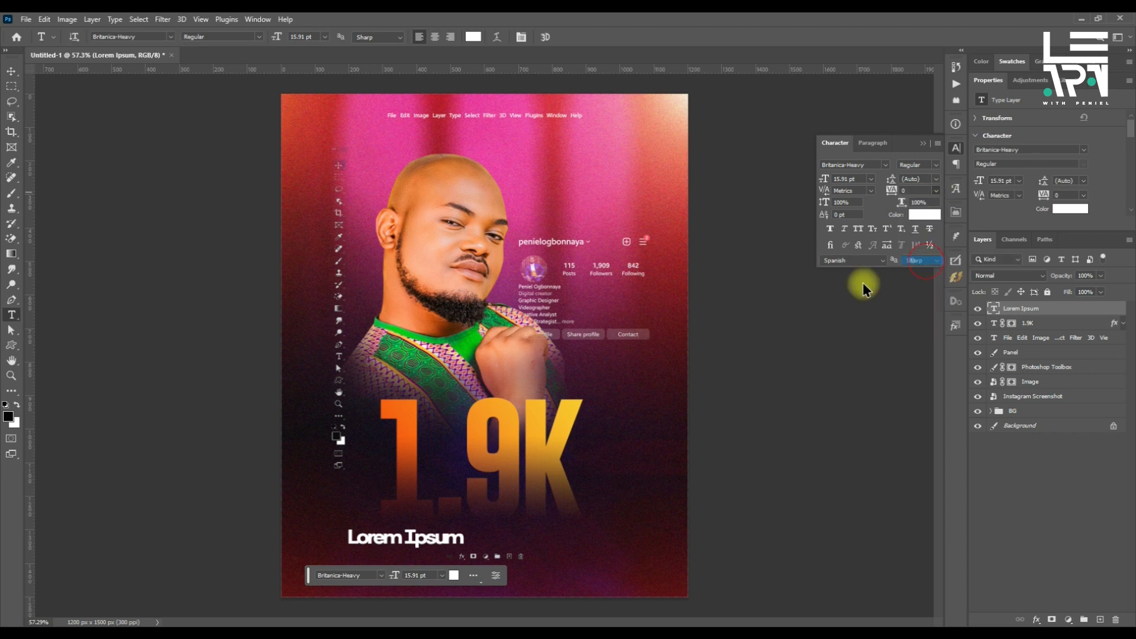
- Replace the placeholder text with "Followers" and move it beneath the middle of the "1.9K" text
left_click(443, 528)
key("ctrl+a")
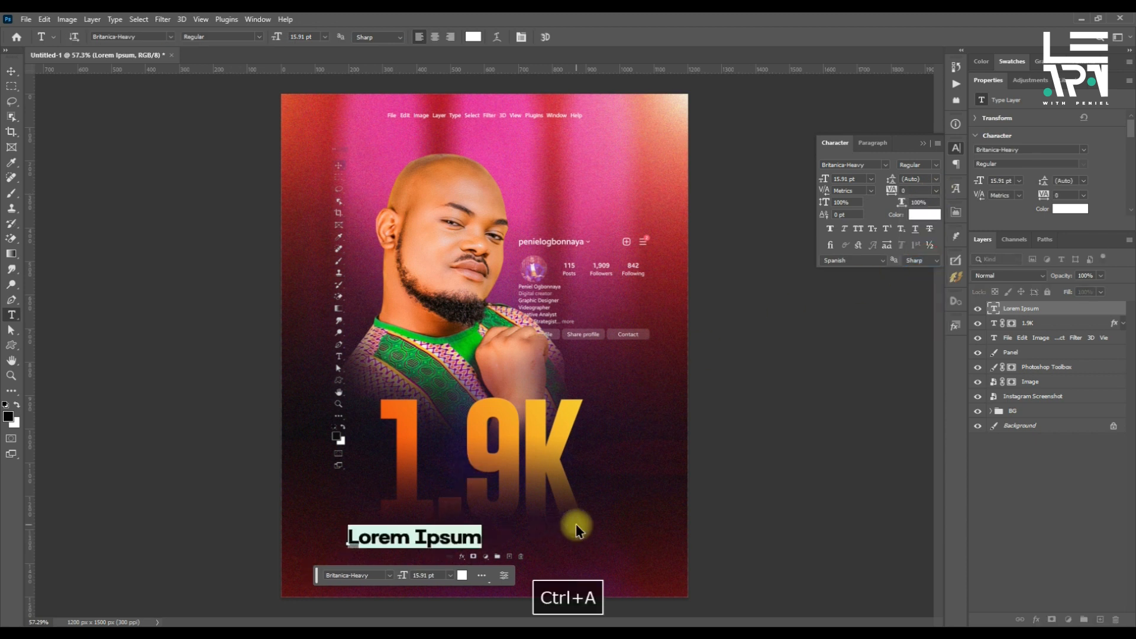
type("Follow ers")
key("ctrl+Return")
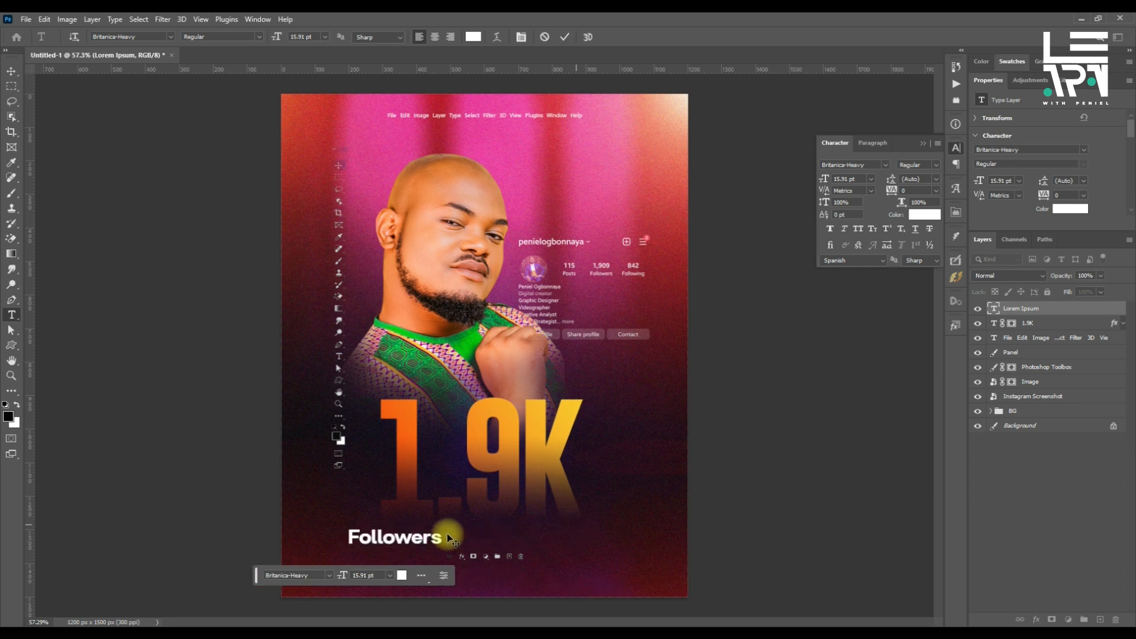
double_click(538, 524)
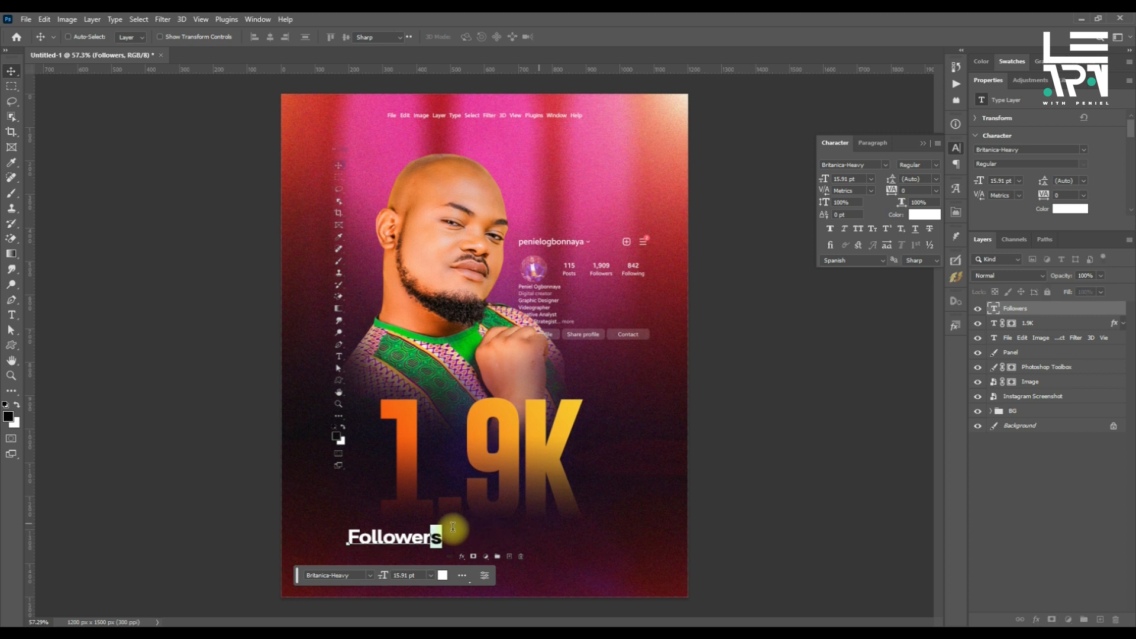
key("ctrl+Return")
left_click_drag(417, 541, 508, 530)
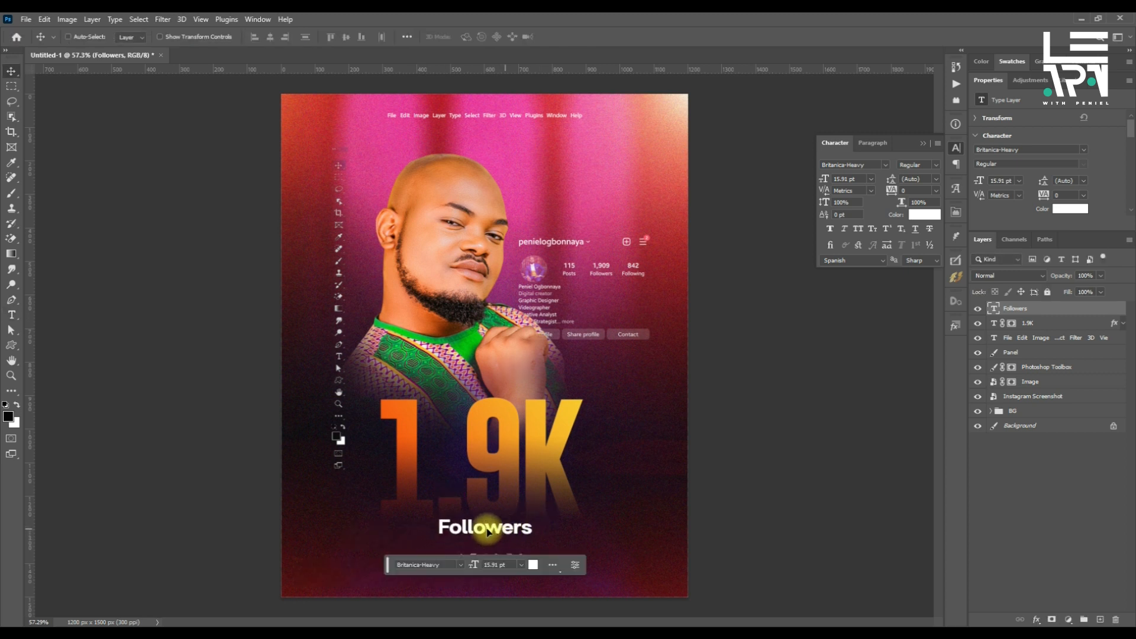
- Change the capital F of "Followers" to a lowercase f
double_click(503, 525)
left_click_drag(452, 531, 419, 528)
type("f")
key("ctrl+Return")
- Set the tracking of the whole "followers" text to 260 and shift it left beneath the "1.9K" text
key("ctrl+a")
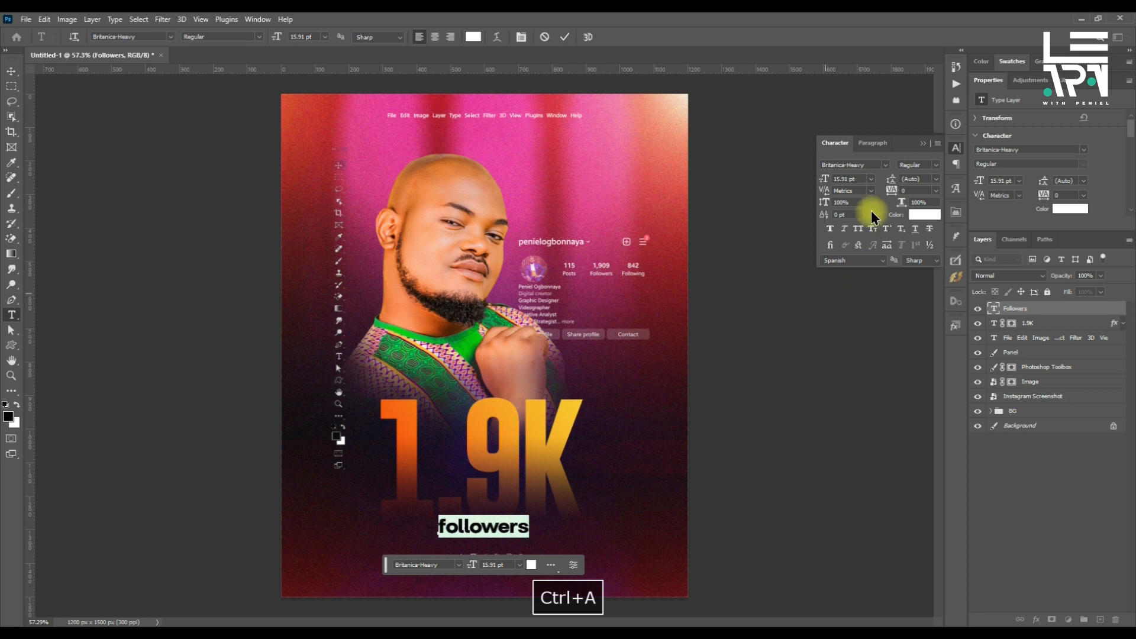
left_click_drag(891, 190, 892, 191)
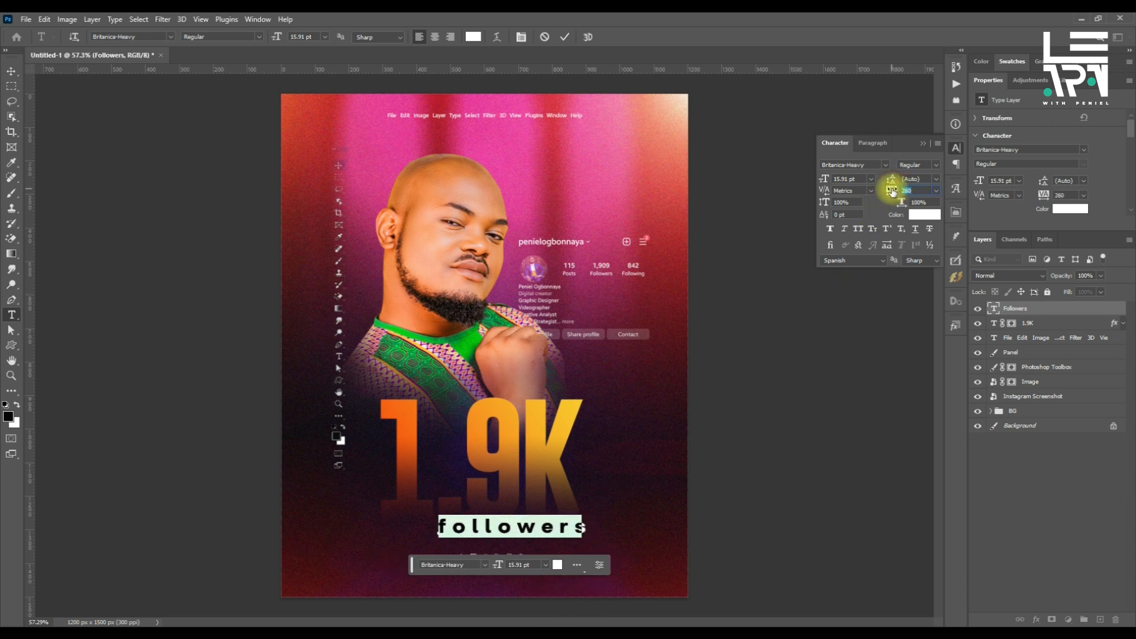
left_click(565, 37)
key("v")
left_click_drag(586, 495, 563, 495)
- Duplicate the "followers" text to just above the "1.9K" text and change the copy's wording to "THANK YOU"
key("ctrl+j")
left_click_drag(506, 528, 497, 390)
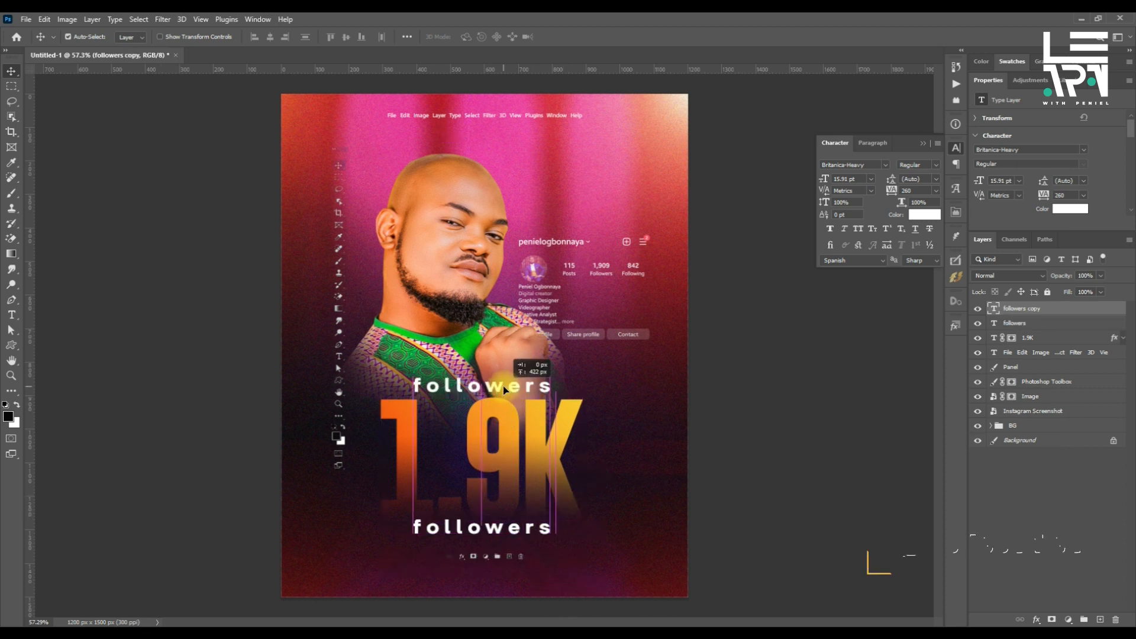
double_click(494, 388)
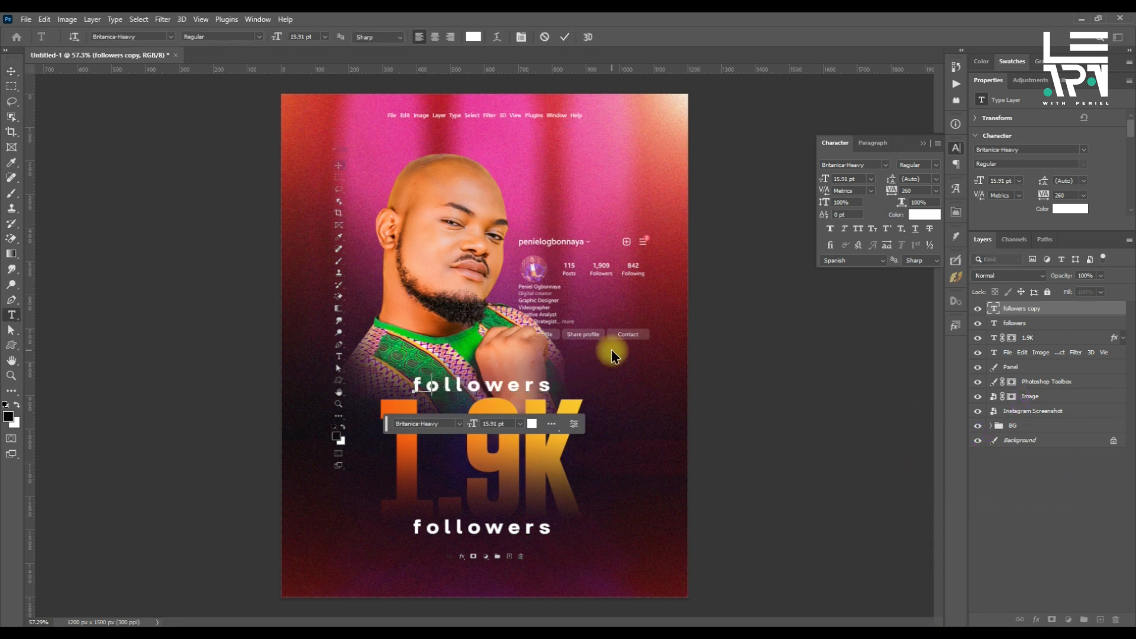
type("THANK YOU")
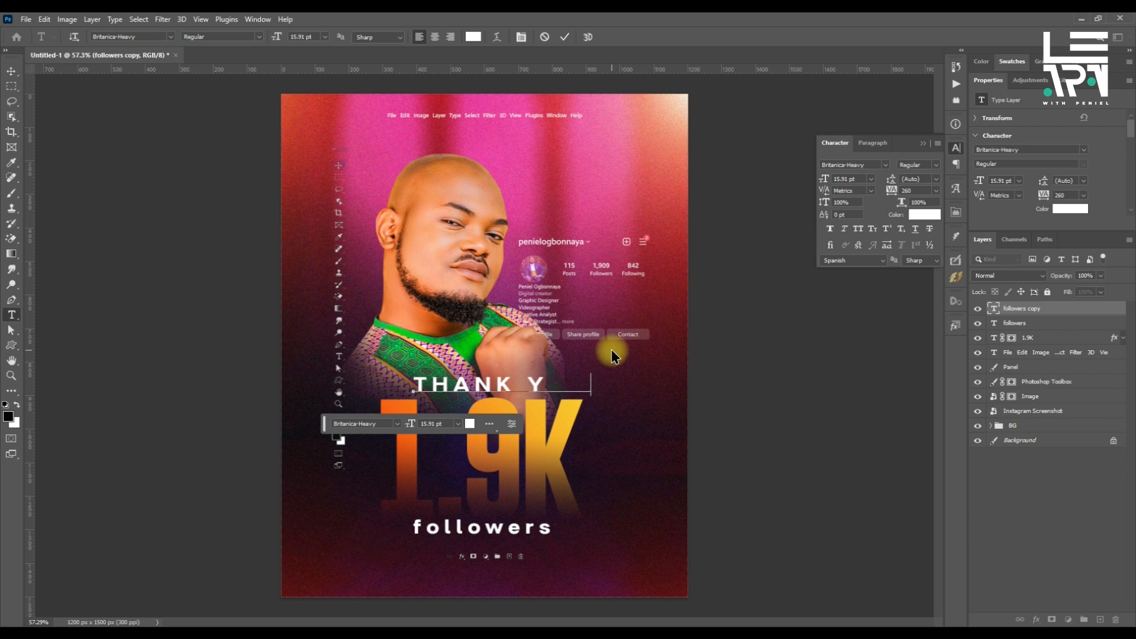
key("ctrl+Return")
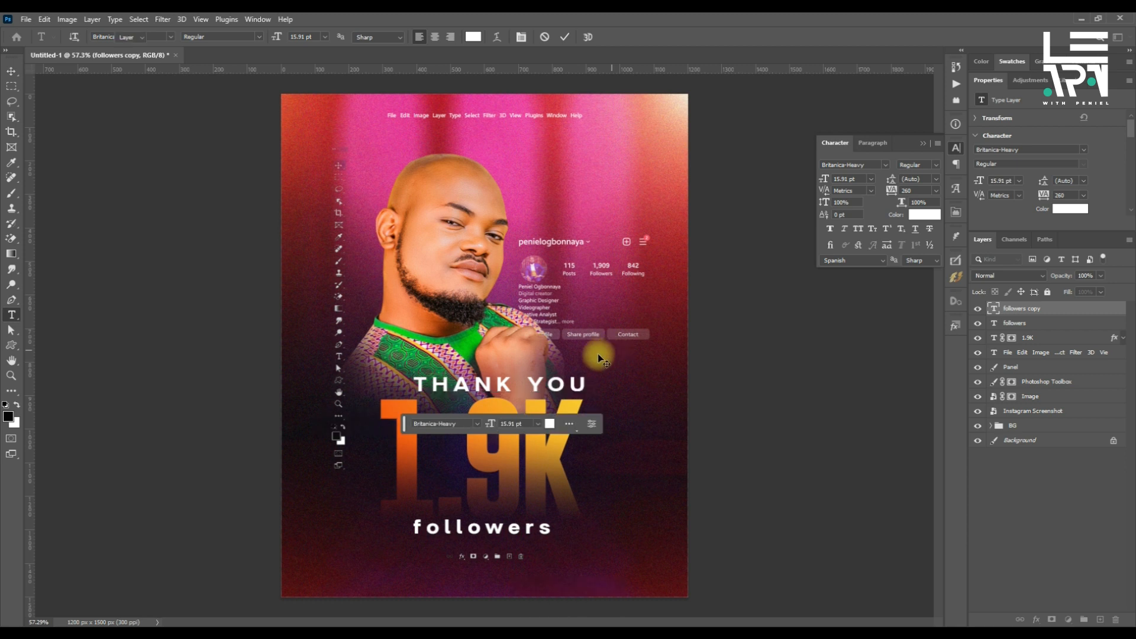
- Scale the "THANK YOU" text down to about 11.84 pt
key("ctrl+t")
left_click_drag(589, 372, 544, 376)
key("Return")
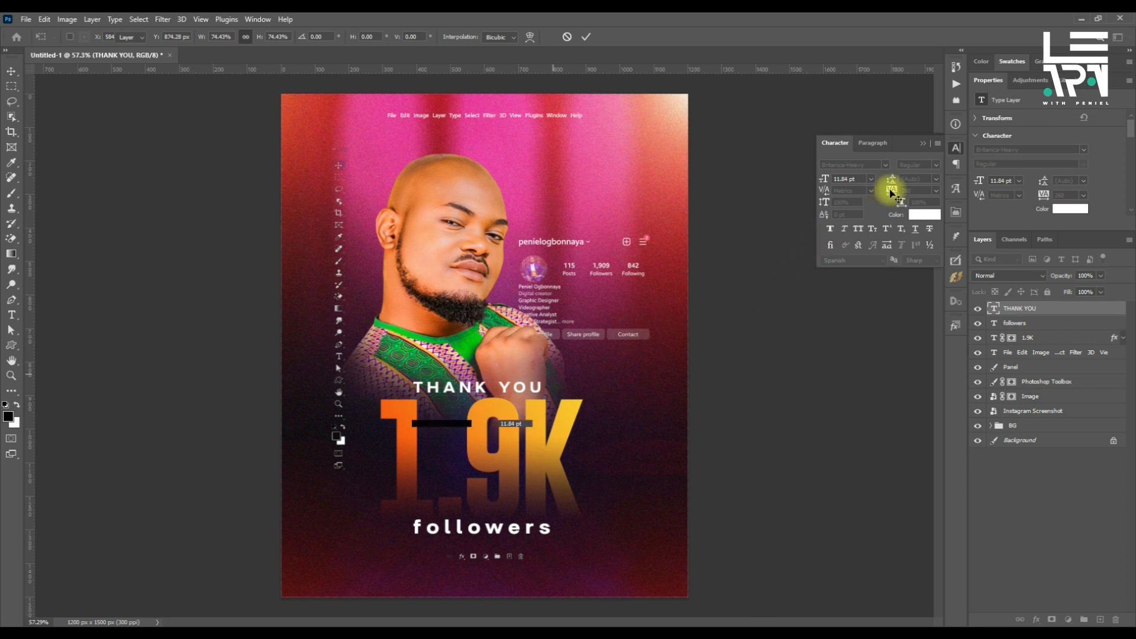
- Filter the font list to favourites and set the "THANK YOU" text's font to Britanica-Regular
left_click(934, 165)
left_click(885, 163)
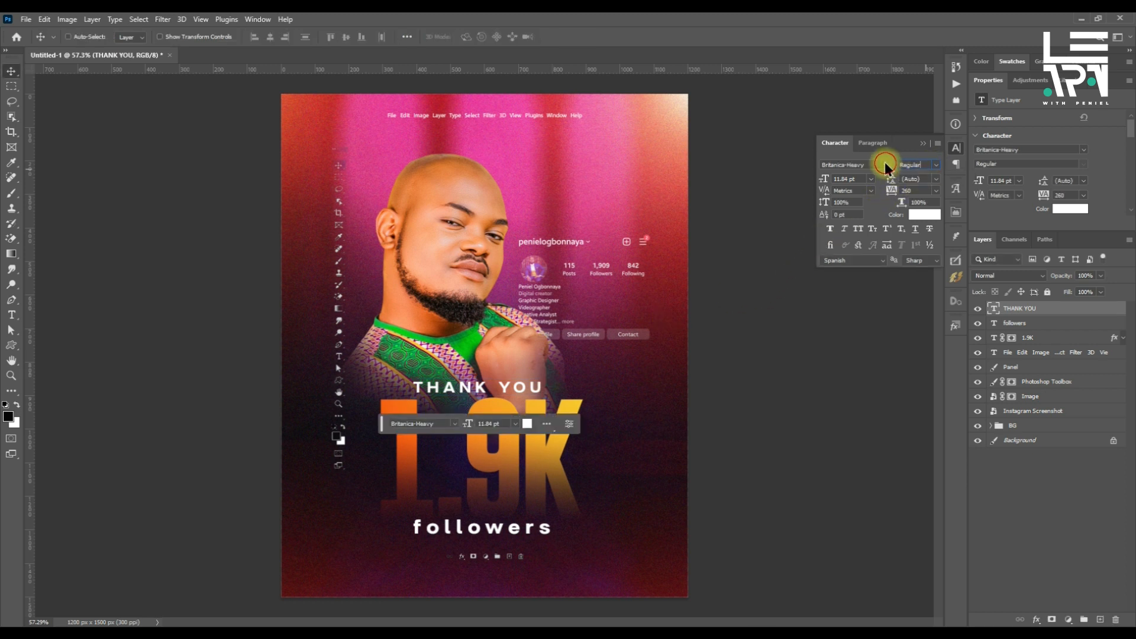
left_click(885, 164)
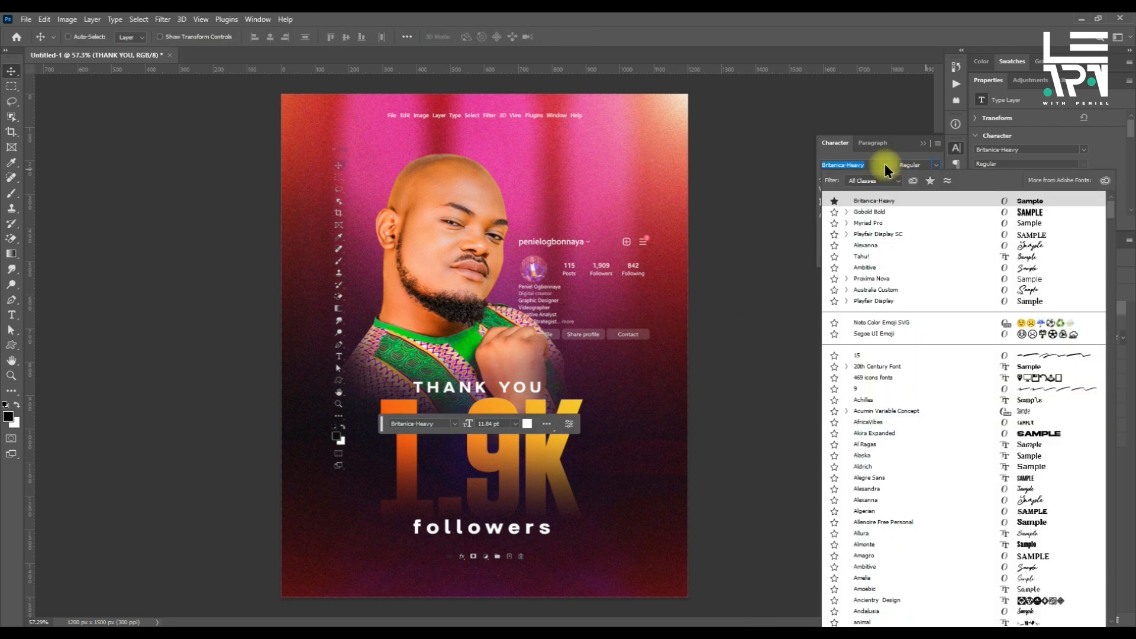
left_click(928, 181)
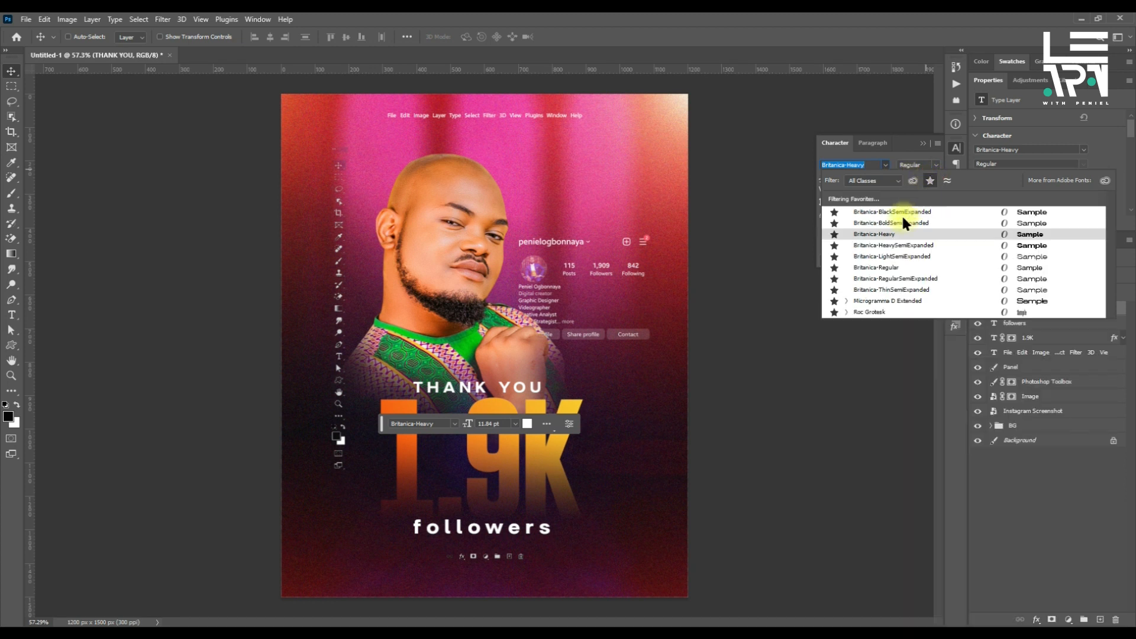
left_click(897, 268)
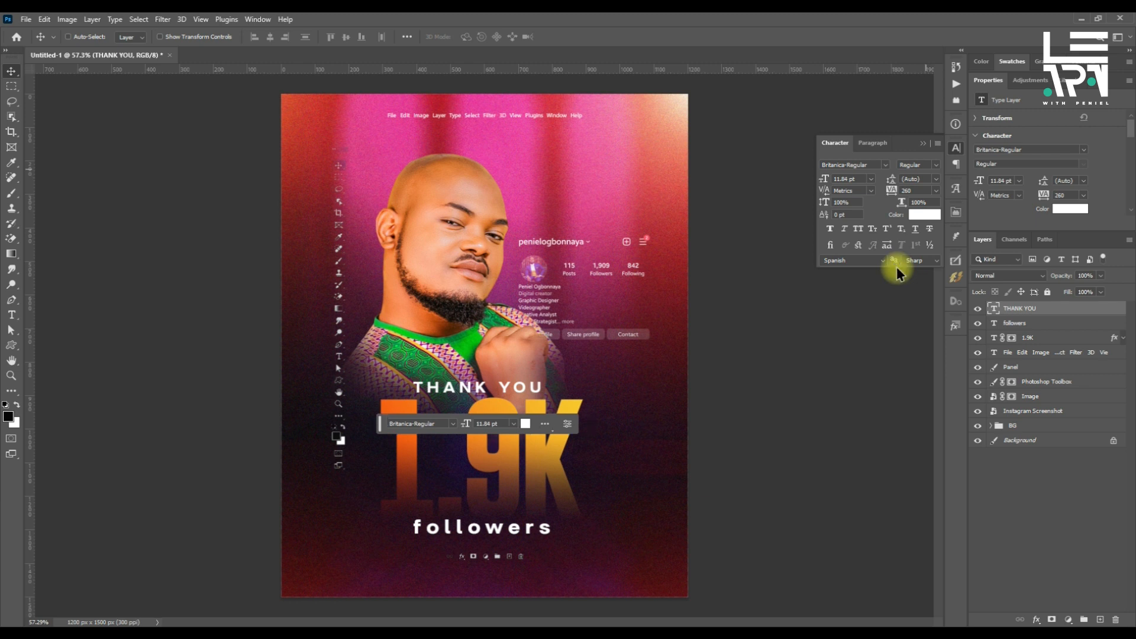
- Scale the "THANK YOU" text down further to about 9.36 pt
left_click(922, 144)
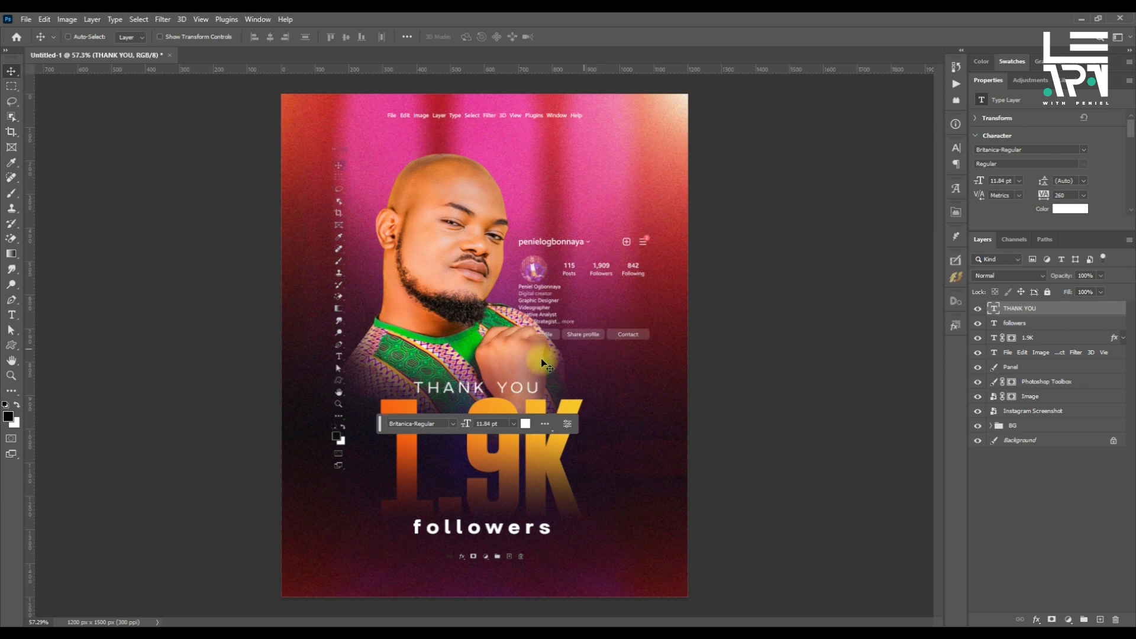
key("ctrl+t")
left_click_drag(542, 378, 514, 385)
key("Return")
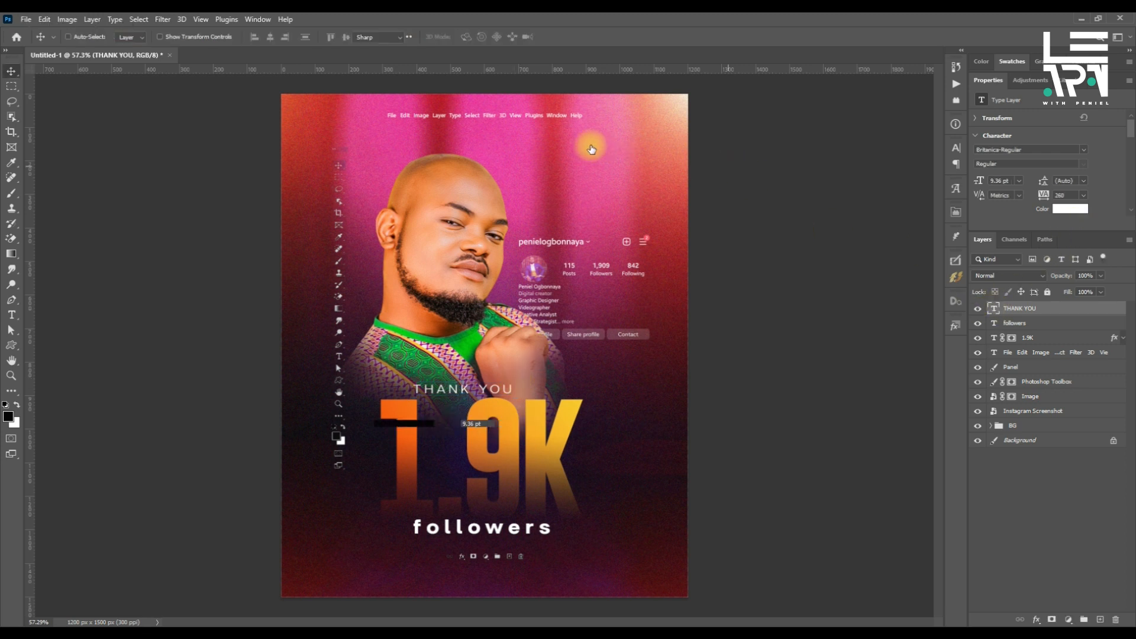
key("Return")
- Set the tracking of the "THANK YOU" text to 500
left_click(953, 147)
left_click_drag(900, 190, 900, 185)
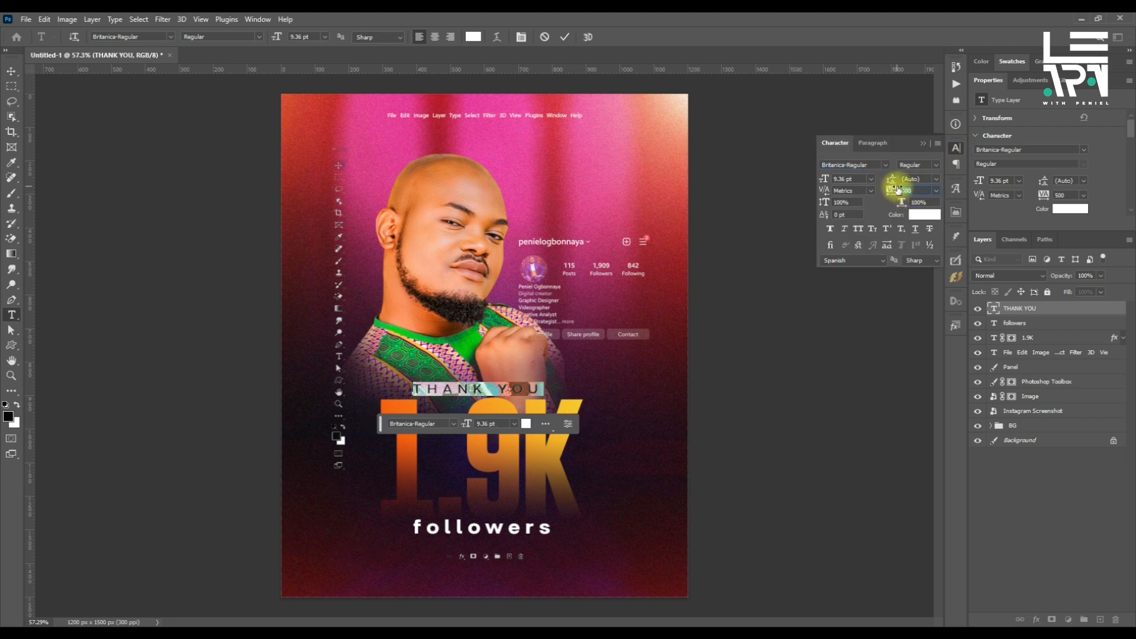
left_click(565, 37)
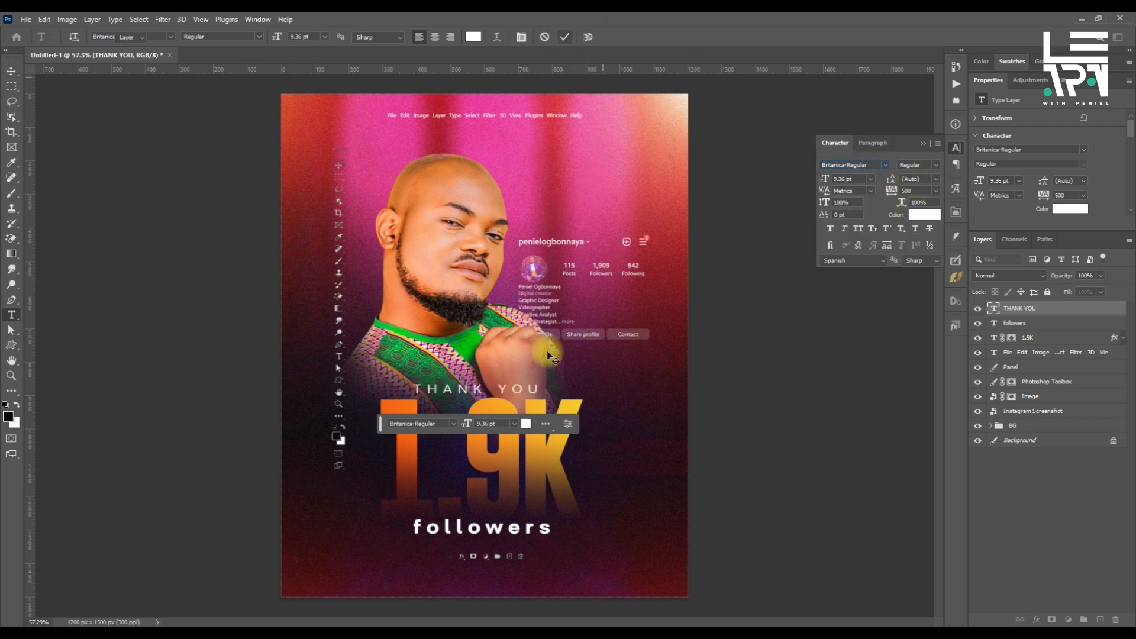
- Centre the "THANK YOU" text horizontally on the 1.9K text and move it slightly up, away from the numerals
key("v")
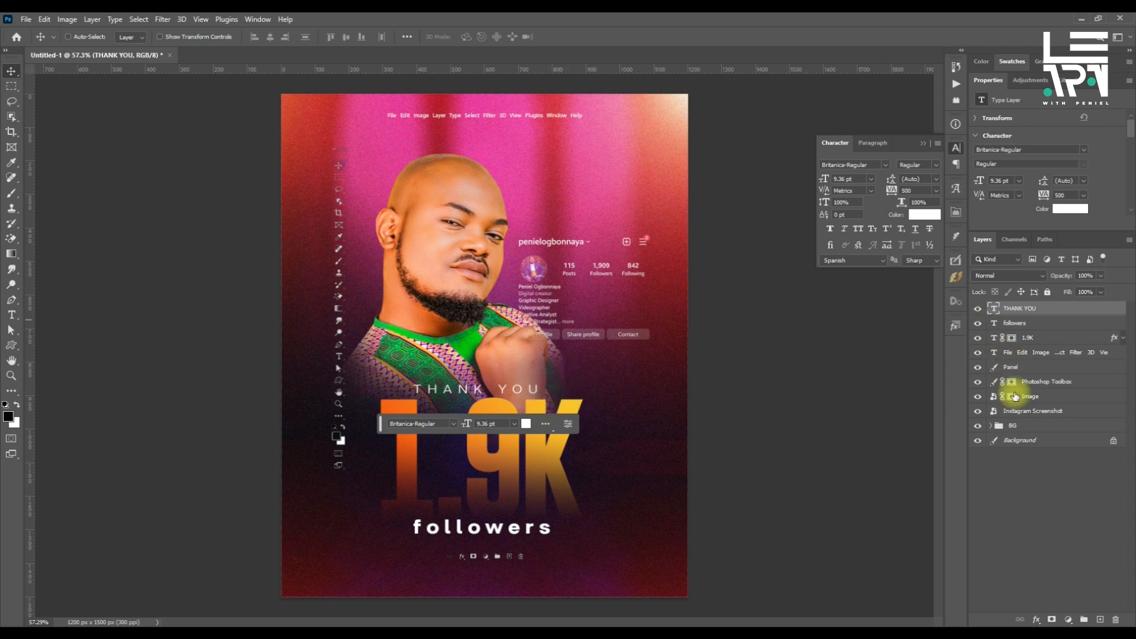
left_click(1042, 444, "ctrl")
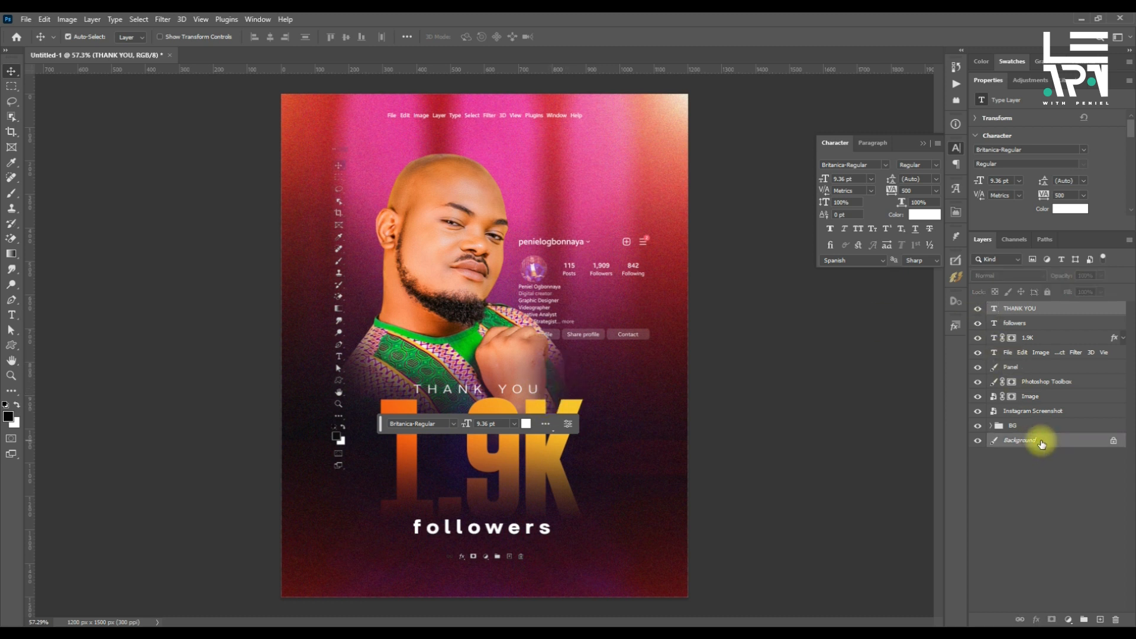
left_click(1024, 309)
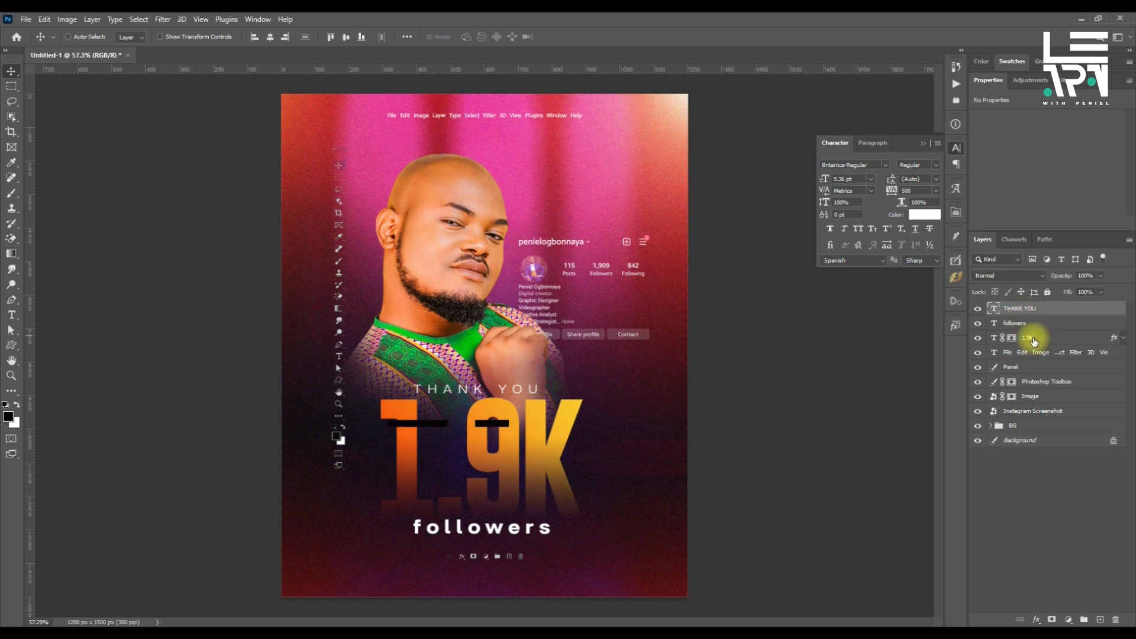
left_click(1037, 341, "ctrl")
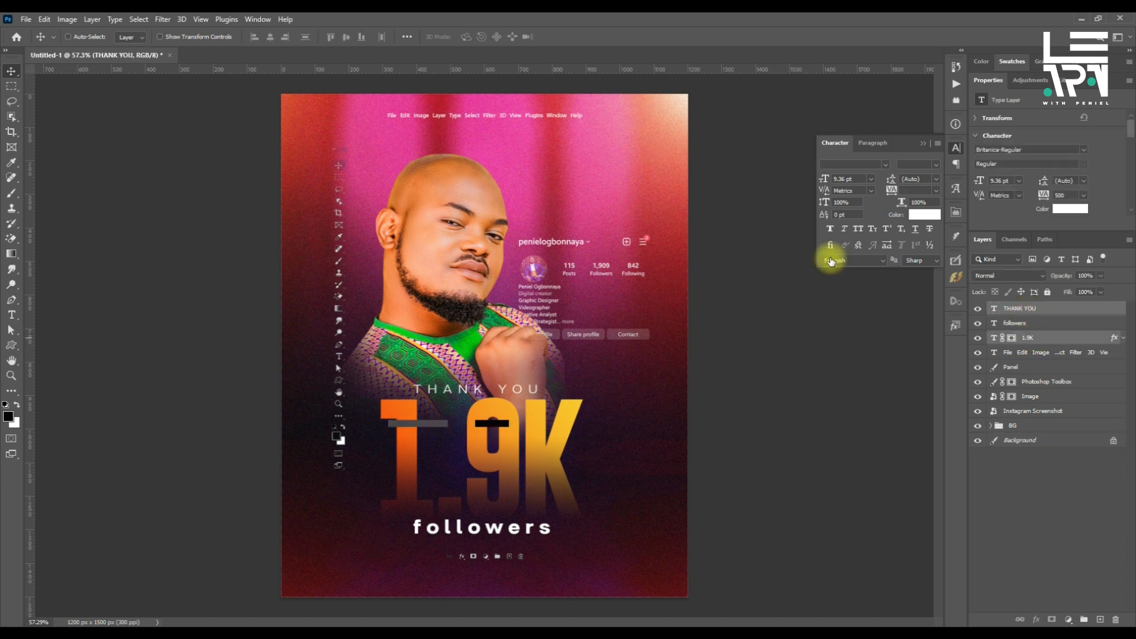
left_click(270, 37)
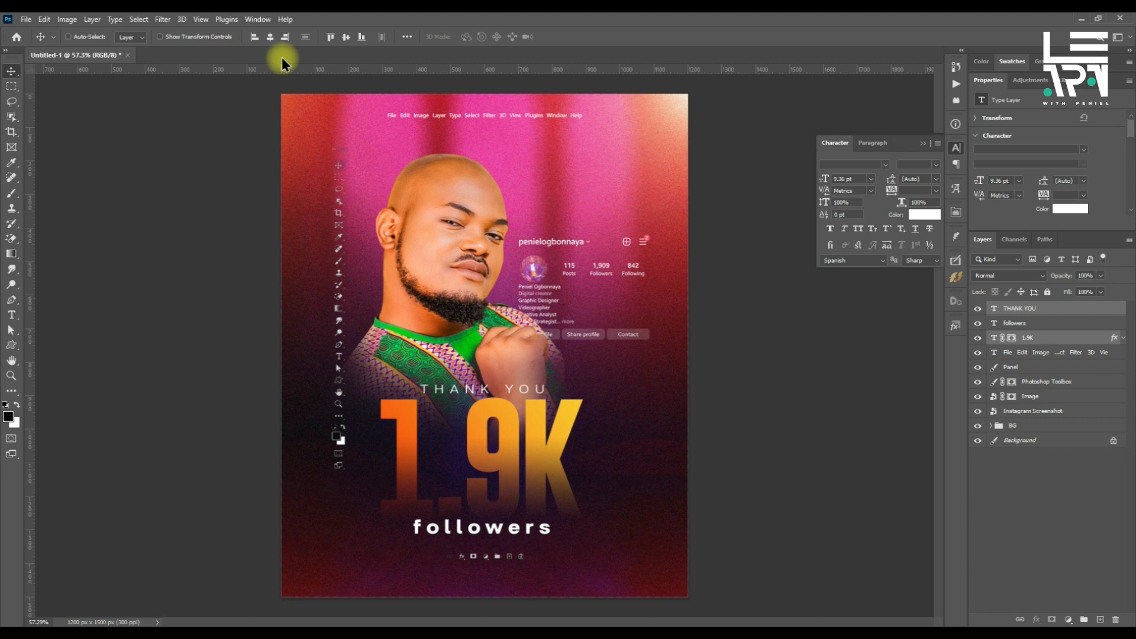
left_click(1049, 307)
mouse_move(563, 381)
left_mouse_down()
mouse_move(567, 402)
mouse_move(567, 377)
left_mouse_up()
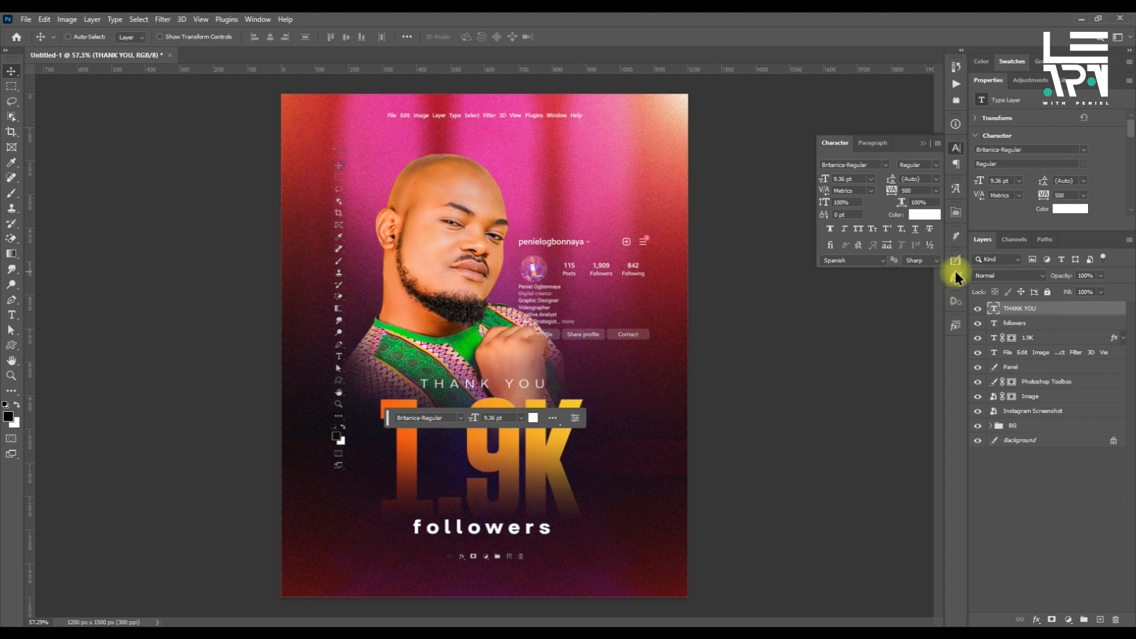
- Apply the Beauty Retouch Matte look over the whole poster, collapse its group and set the group's opacity to 70%
left_click(957, 235)
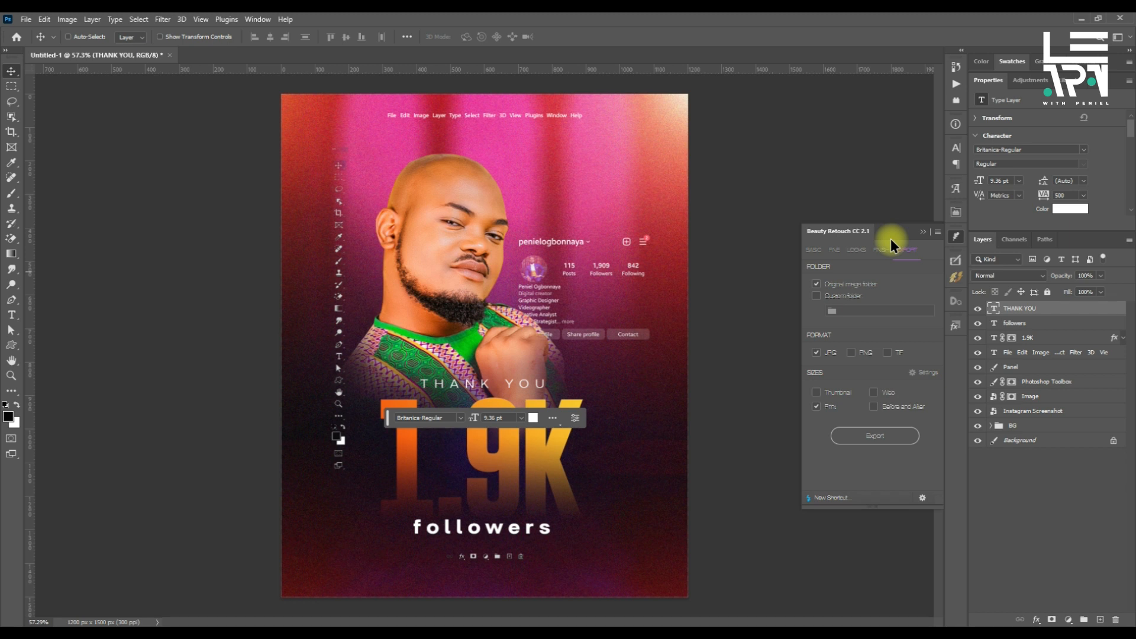
left_click(856, 250)
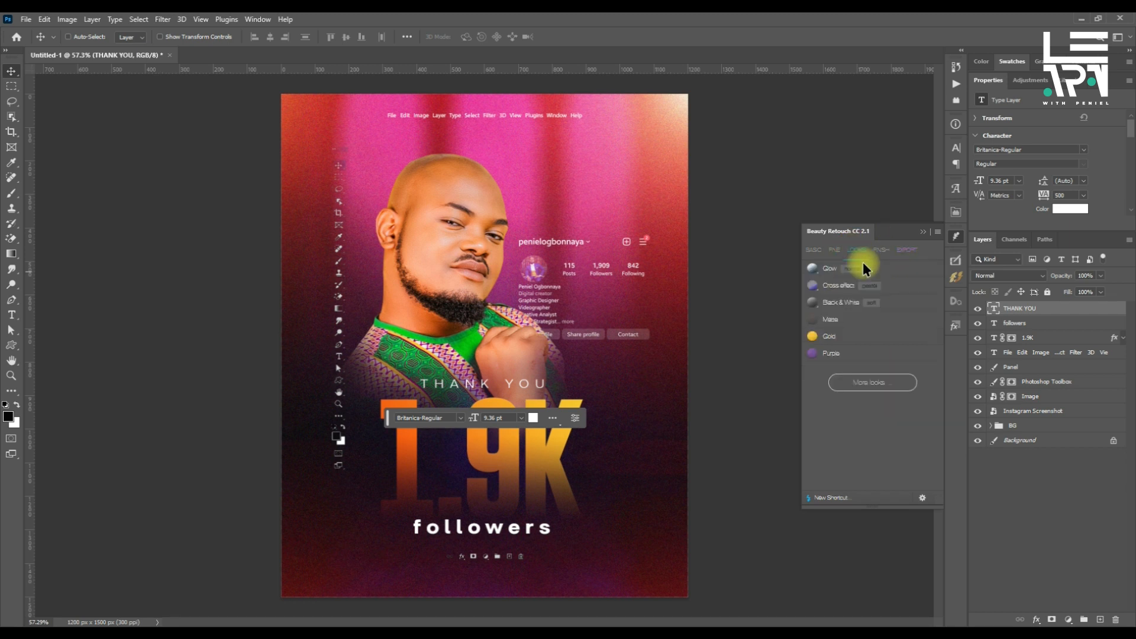
left_click(858, 335)
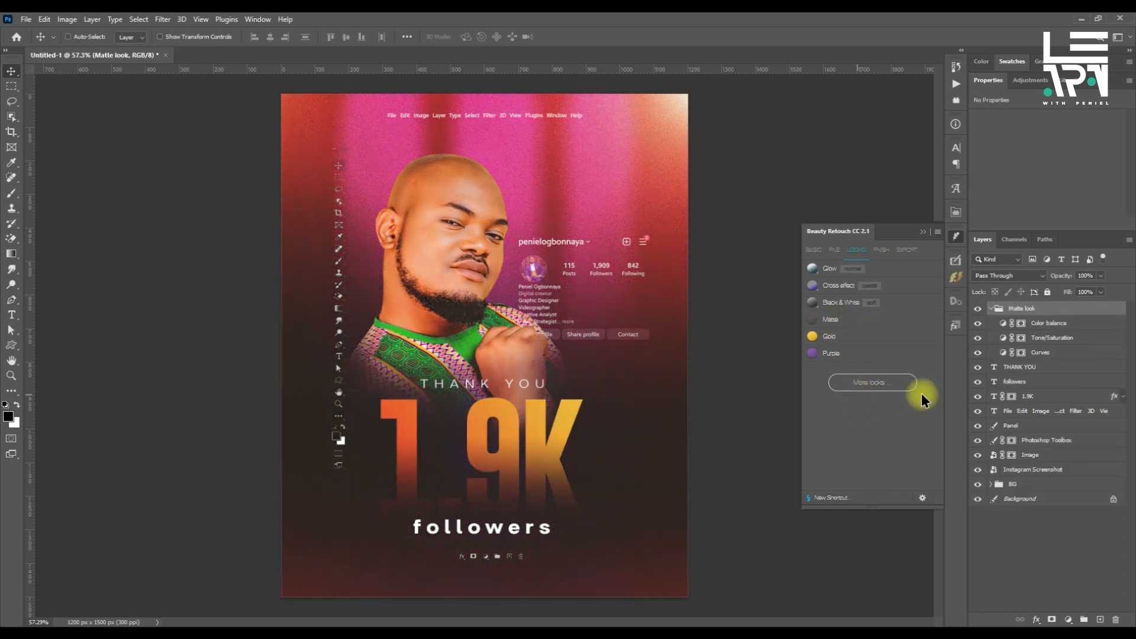
left_click(990, 309)
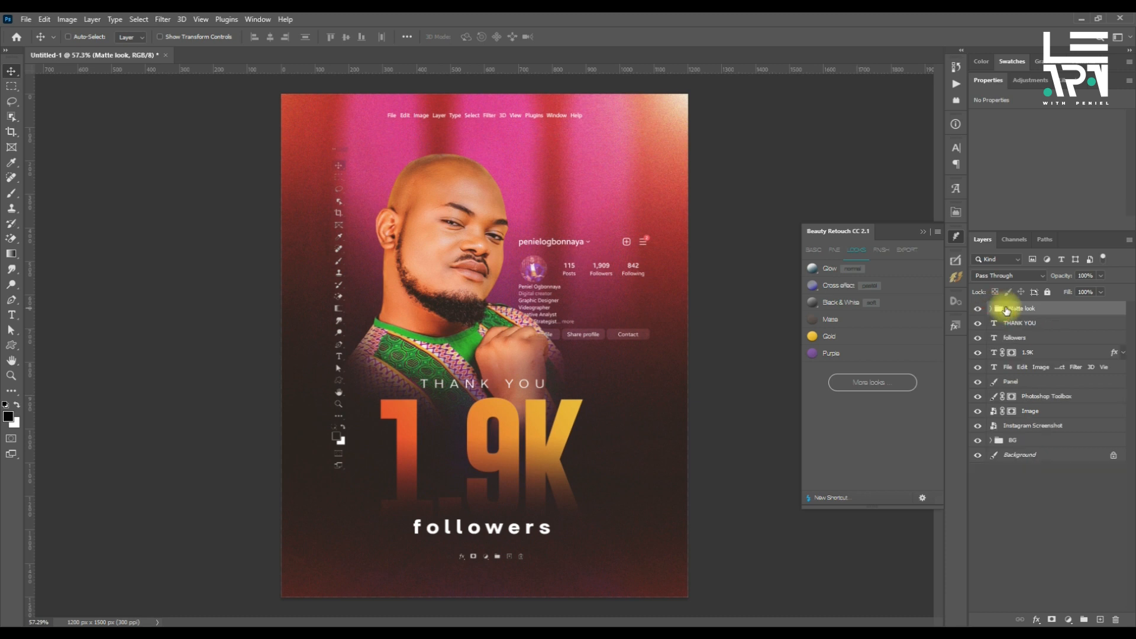
left_click(1060, 276)
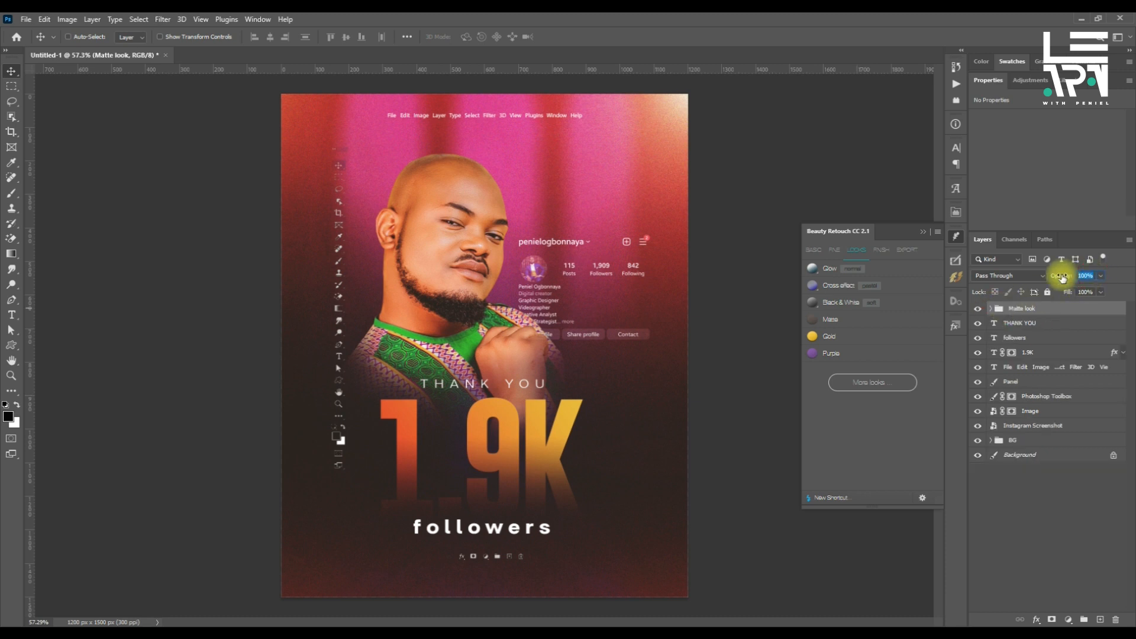
type("70")
key("Return")
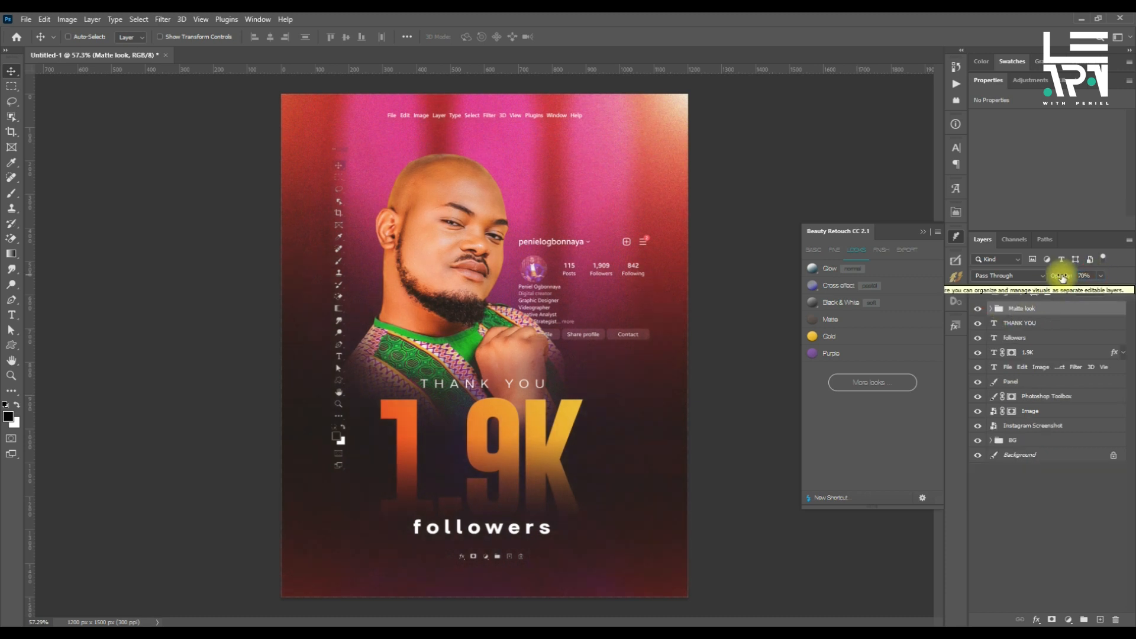
- Set the opacity of the Blurred Background copy layer in the BG group to 74%
left_click(991, 440)
left_click(1042, 454)
left_click(1101, 275)
left_click_drag(1102, 288, 1110, 291)
left_click_drag(1110, 292, 1111, 293)
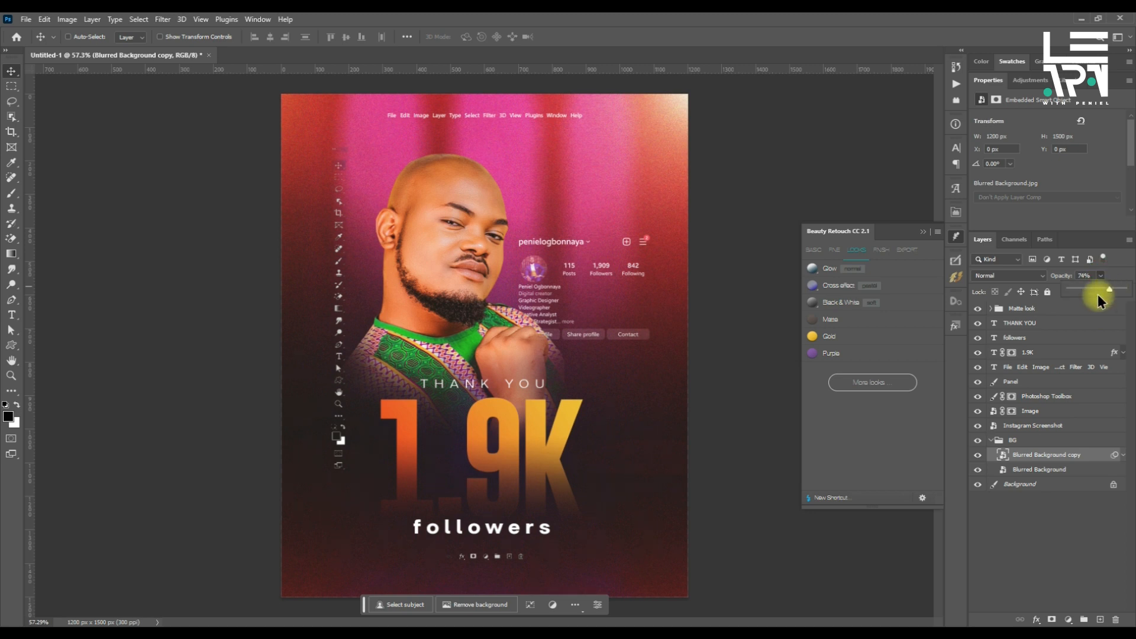
left_click(999, 439)
left_click(990, 440)
- Apply the Beauty Retouch Purple look above the Matte look group and set its opacity to 50%
left_click(1044, 309)
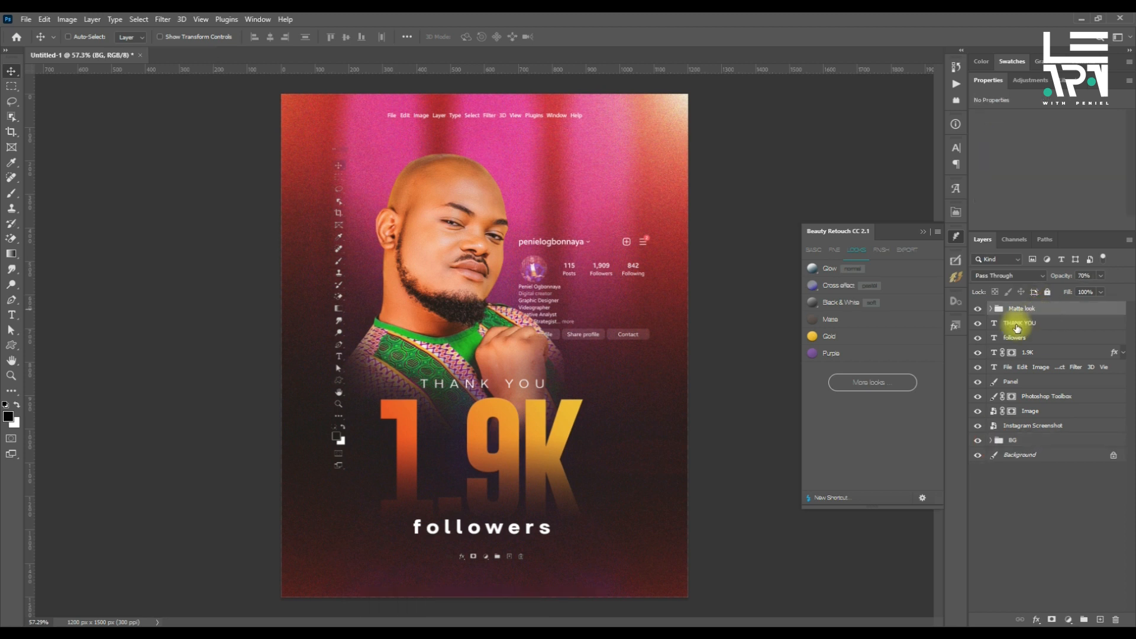
left_click(849, 357)
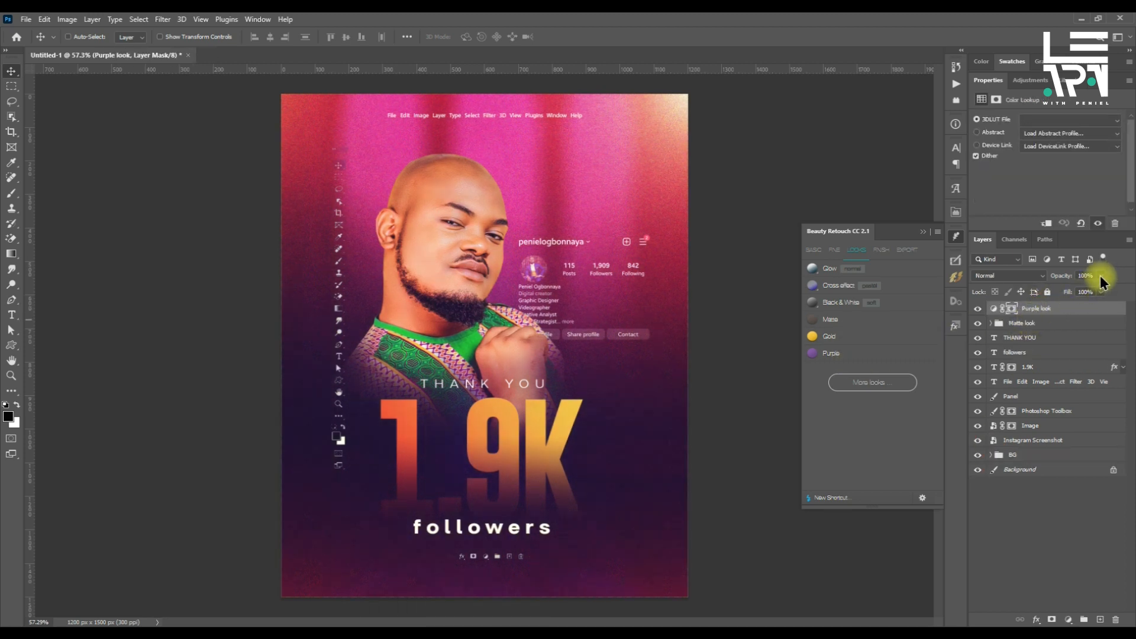
left_click(1075, 277)
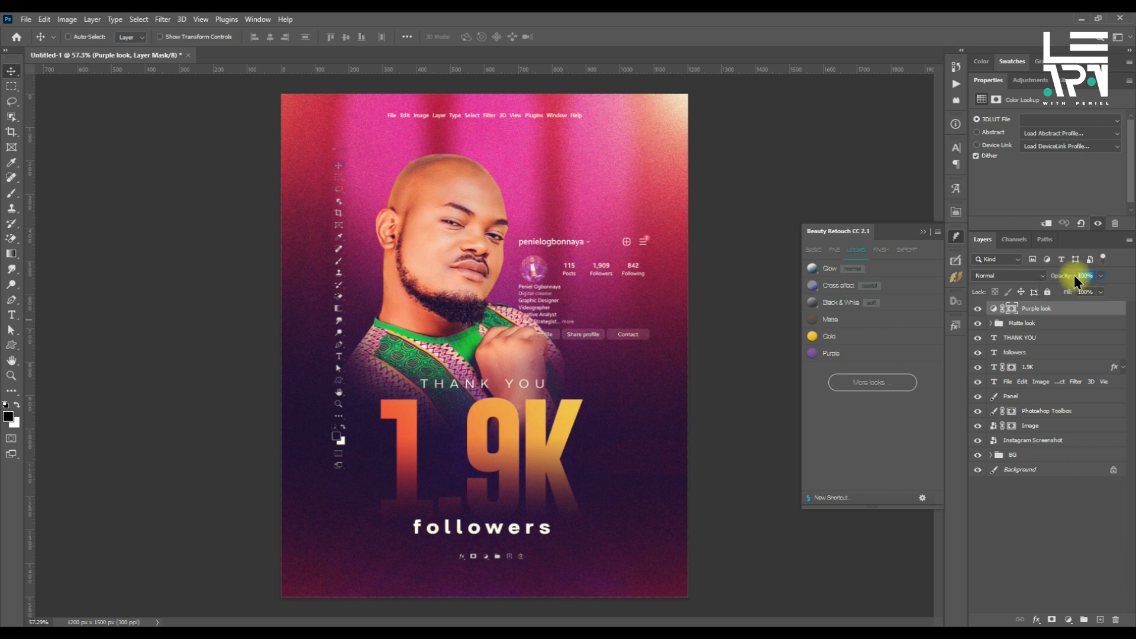
type("50")
key("Return")
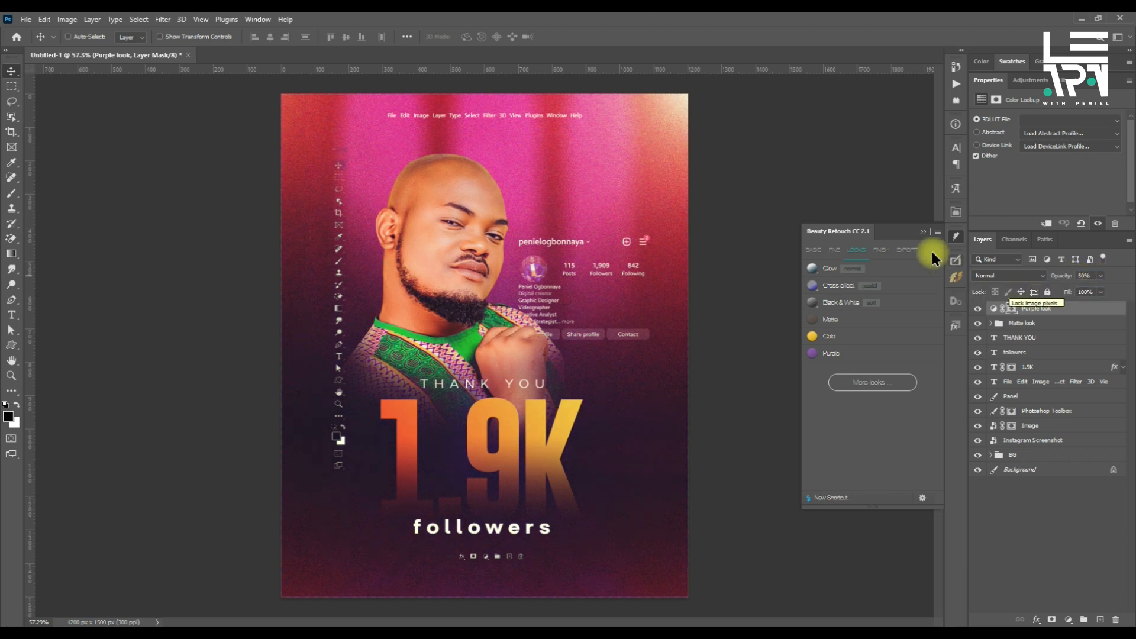
left_click(923, 232)
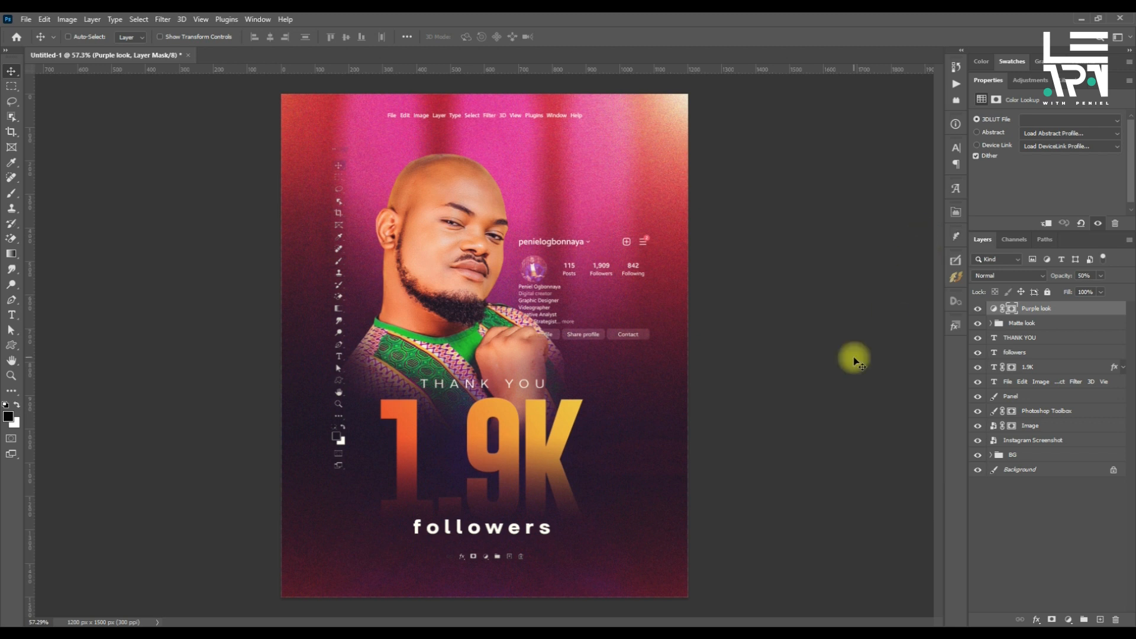
- Move the Instagram Screenshot layer slightly up and left, to about X 667 px, Y 400 px
left_click(1035, 441)
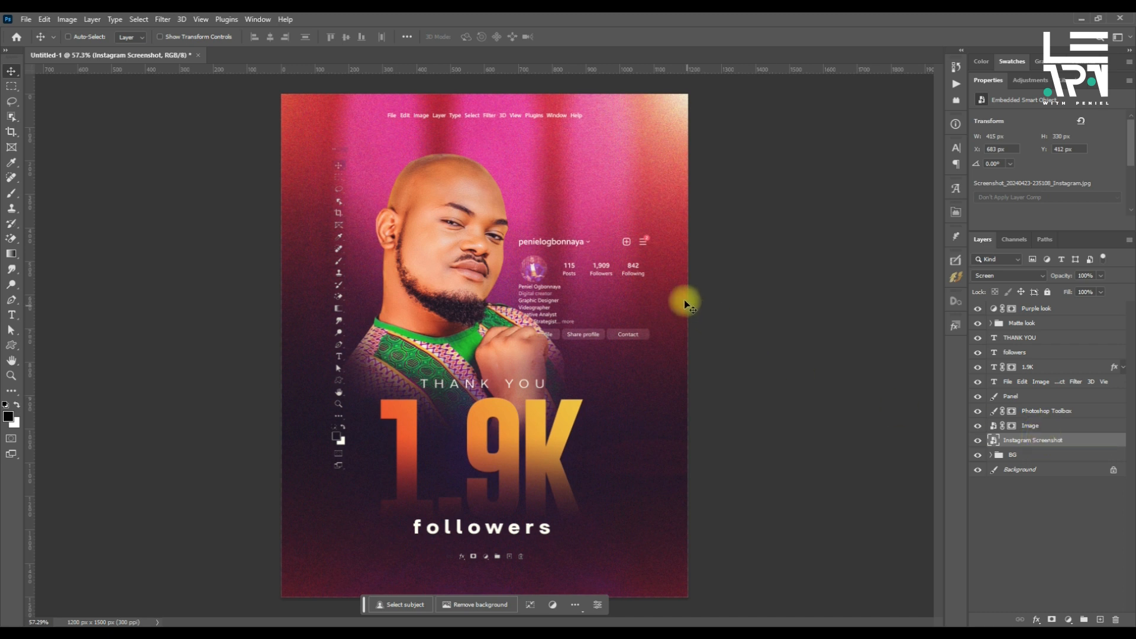
left_click(656, 281)
left_click_drag(656, 282, 653, 281)
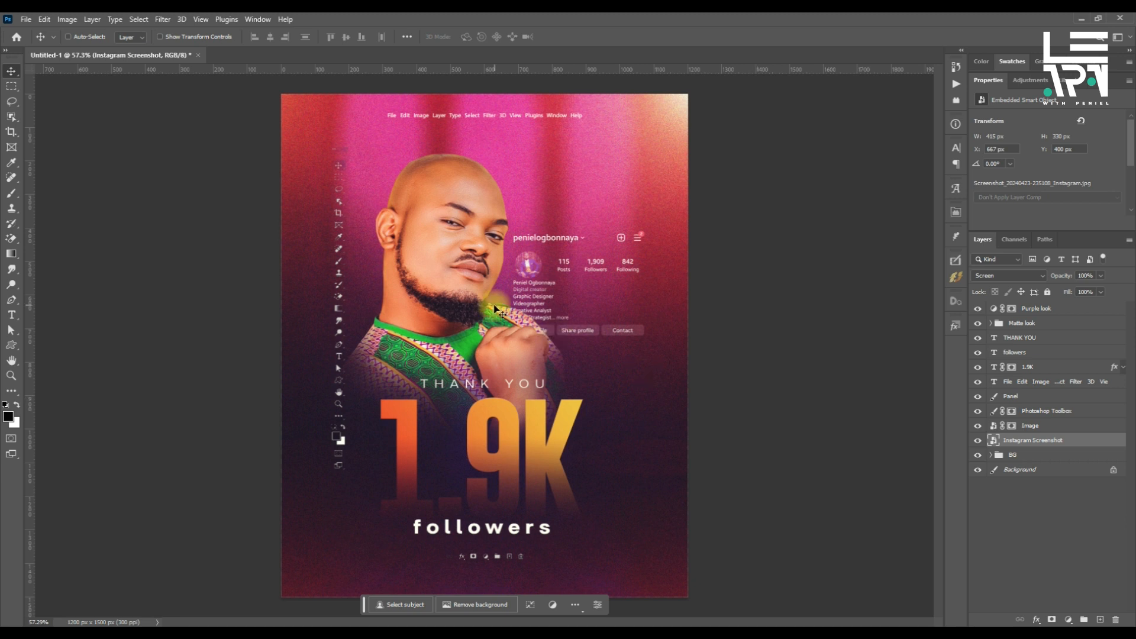
- Group the Purple look and Matte look layers and name the group Color
scroll(494, 306, "down", 1)
scroll(494, 305, "up", 2)
left_click(1041, 327)
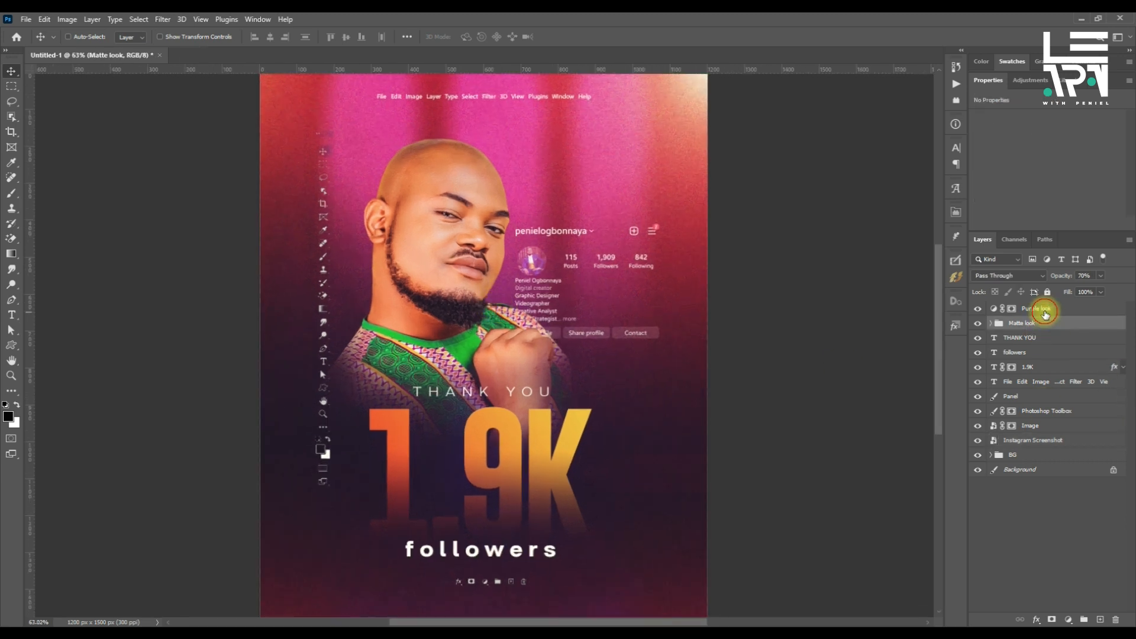
key("ctrl+g")
double_click(1033, 310)
type("col")
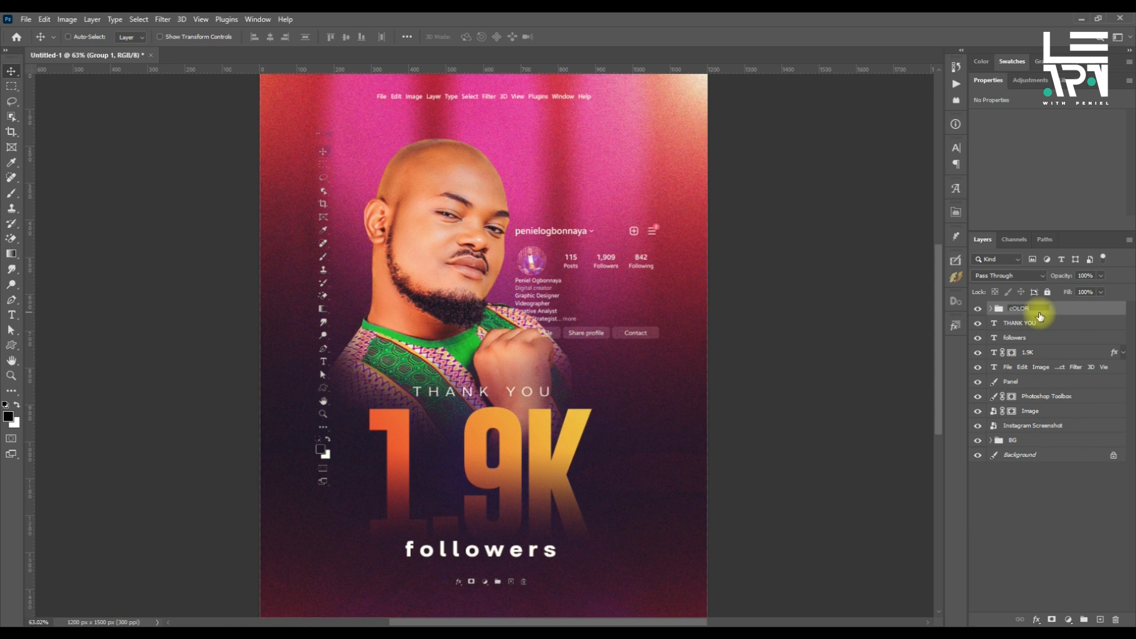
key("ctrl+a")
type("Color")
- Group the THANK YOU, followers and 1.9K text layers and name the group Emphasis
left_click(1046, 327)
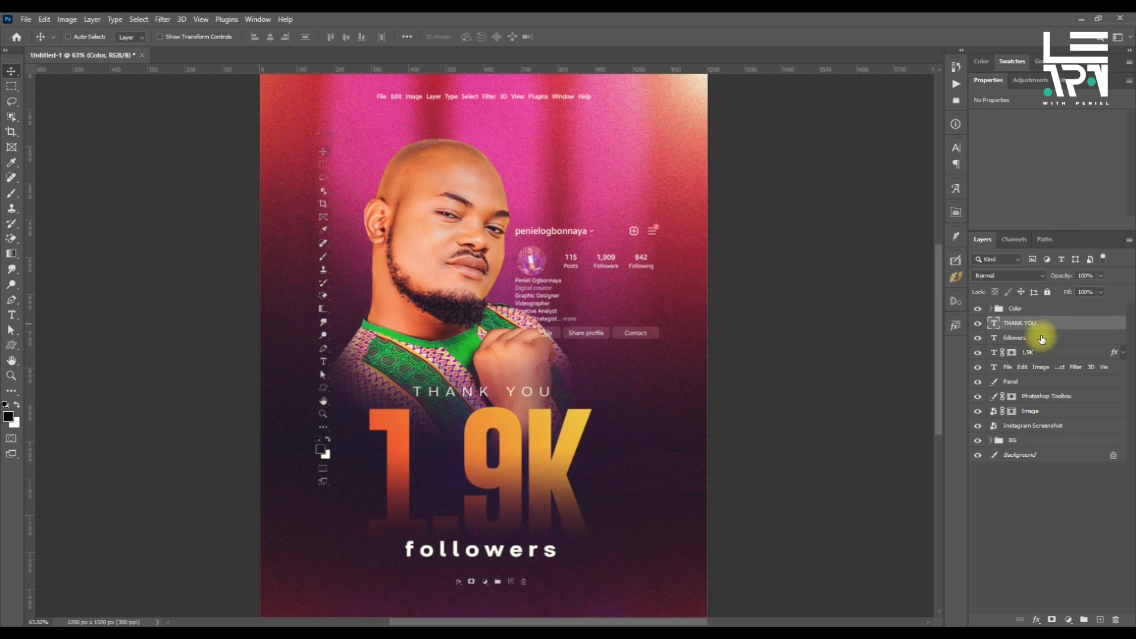
left_click(1046, 342, "shift")
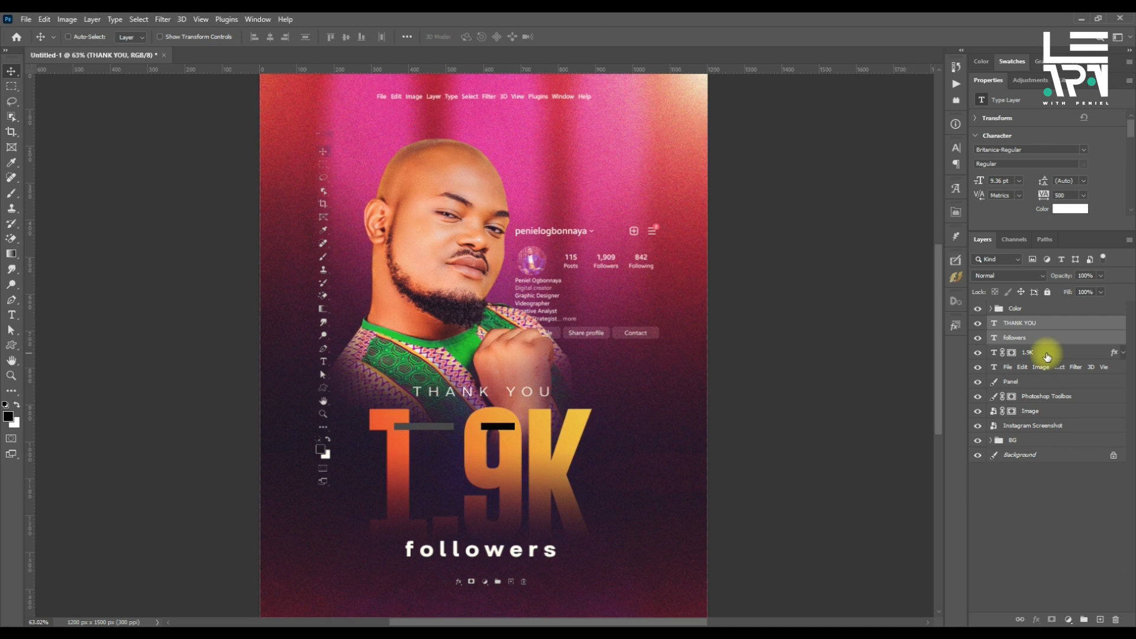
key("ctrl+g")
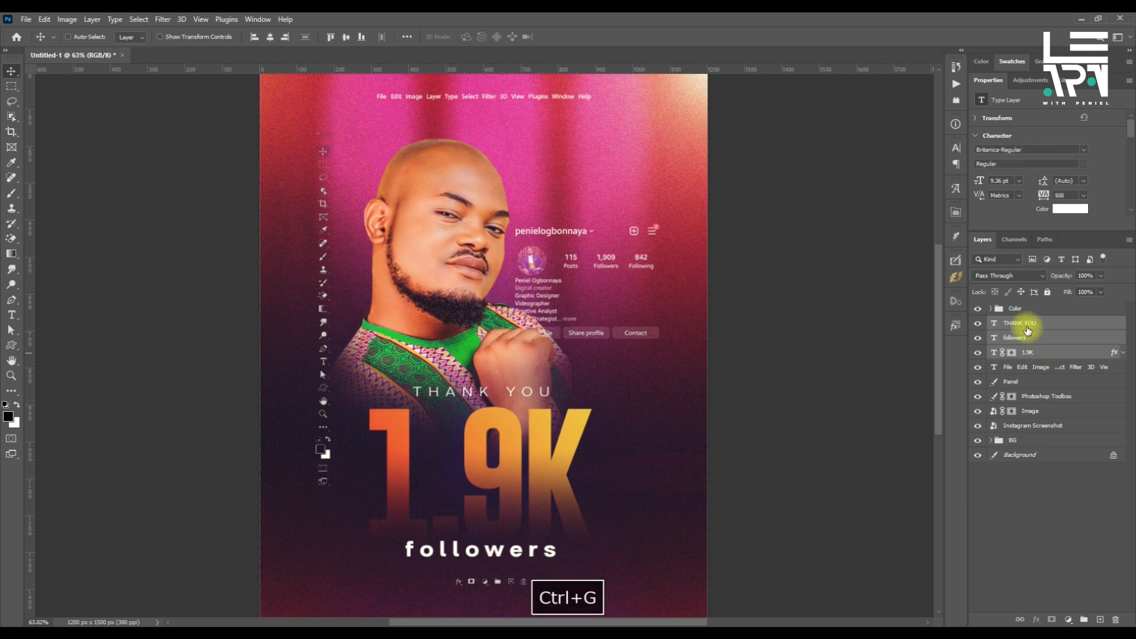
double_click(1020, 323)
type("Emphasis")
key("Return")
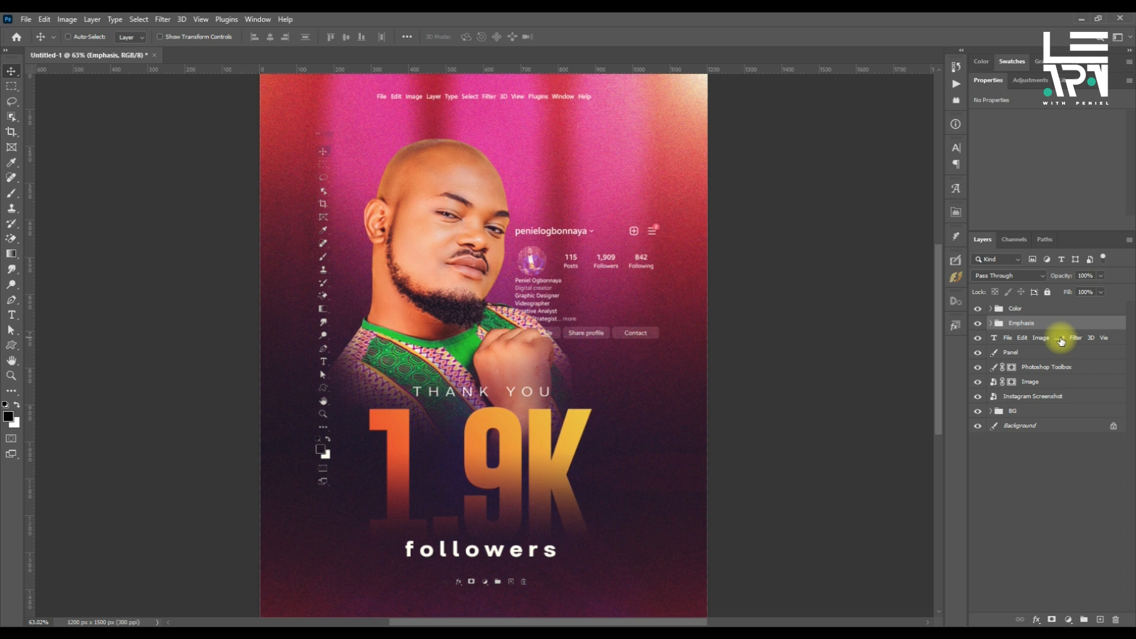
- Rename the text layer holding the File, Edit, Image menu words as Menu Bar
left_click(1060, 338)
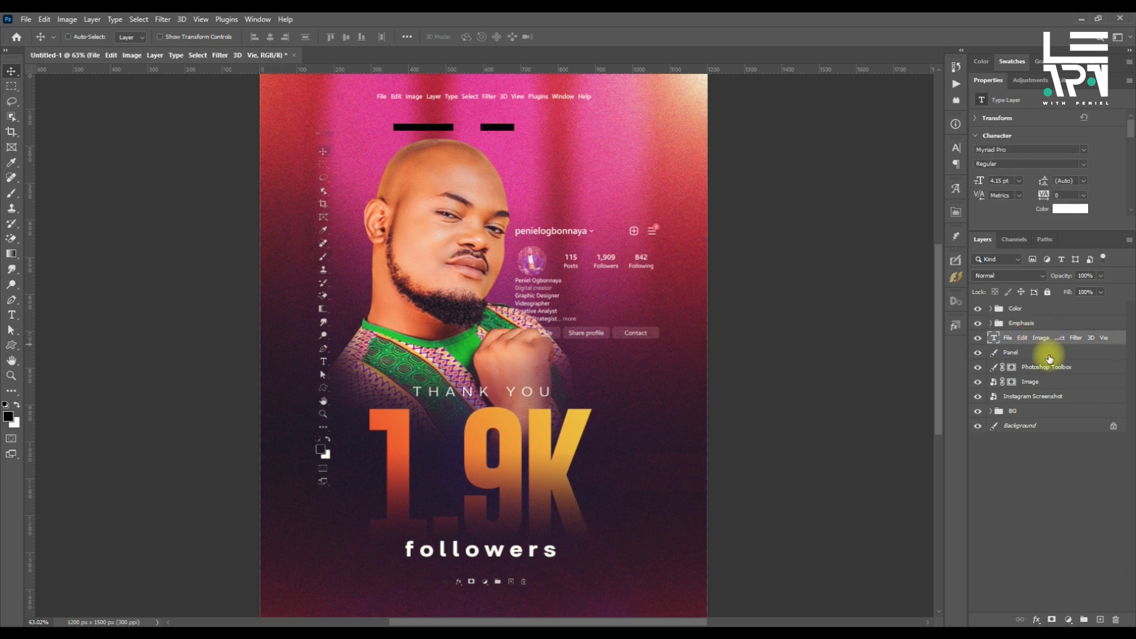
type("Menu Bar")
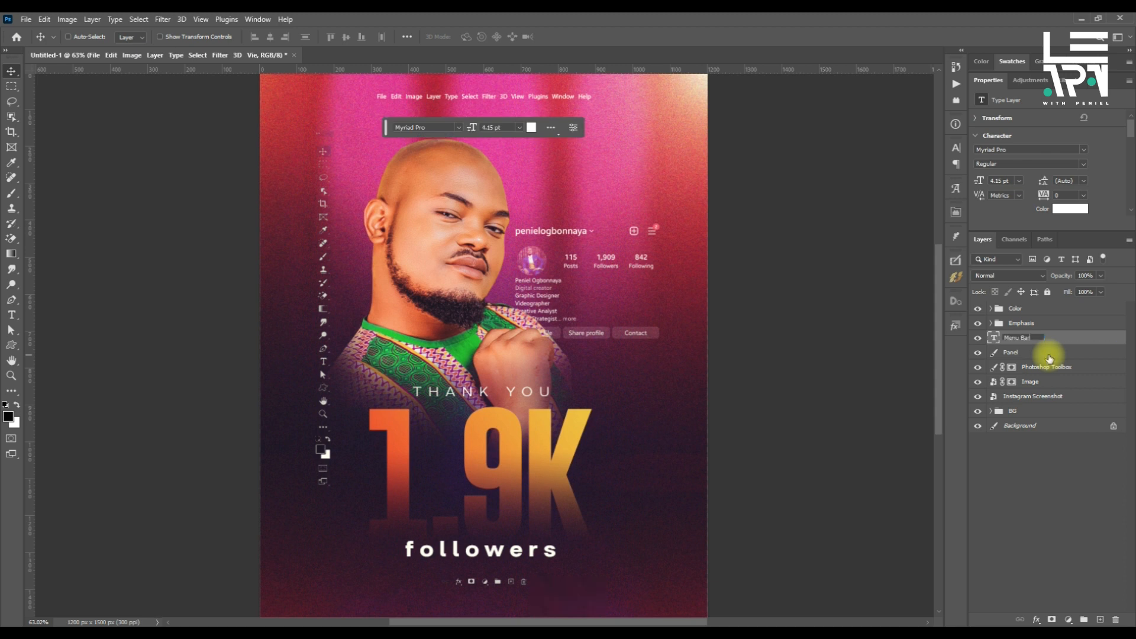
key("Return")
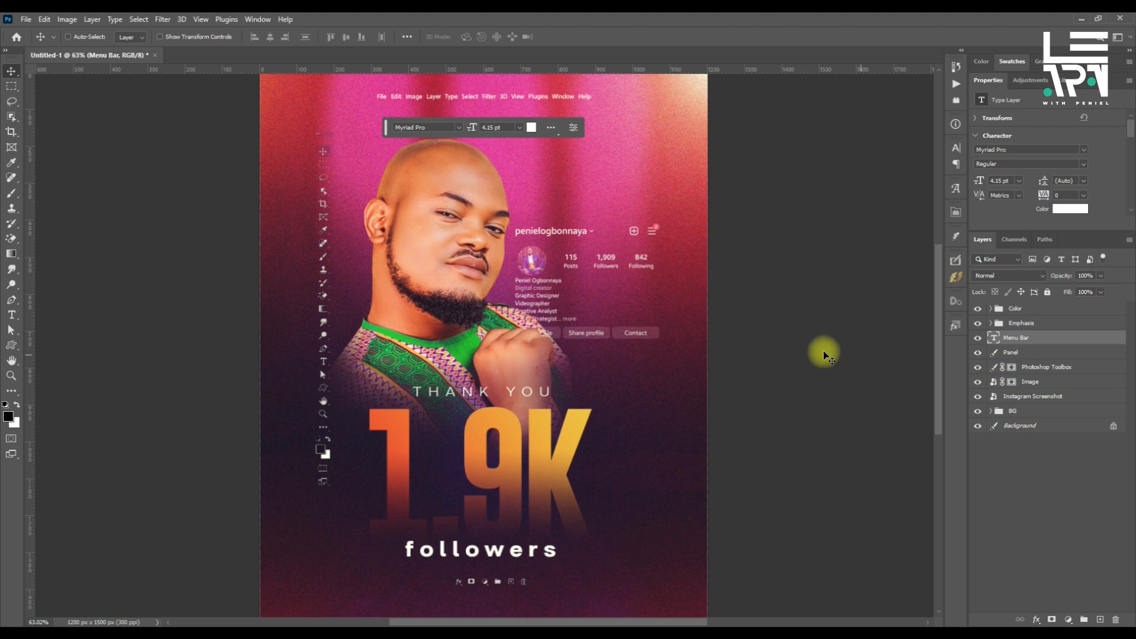
- Group everything from the Color group down to the BG group and name the new group with the channel's brand name
left_click(1015, 308)
left_click(1031, 413, "shift")
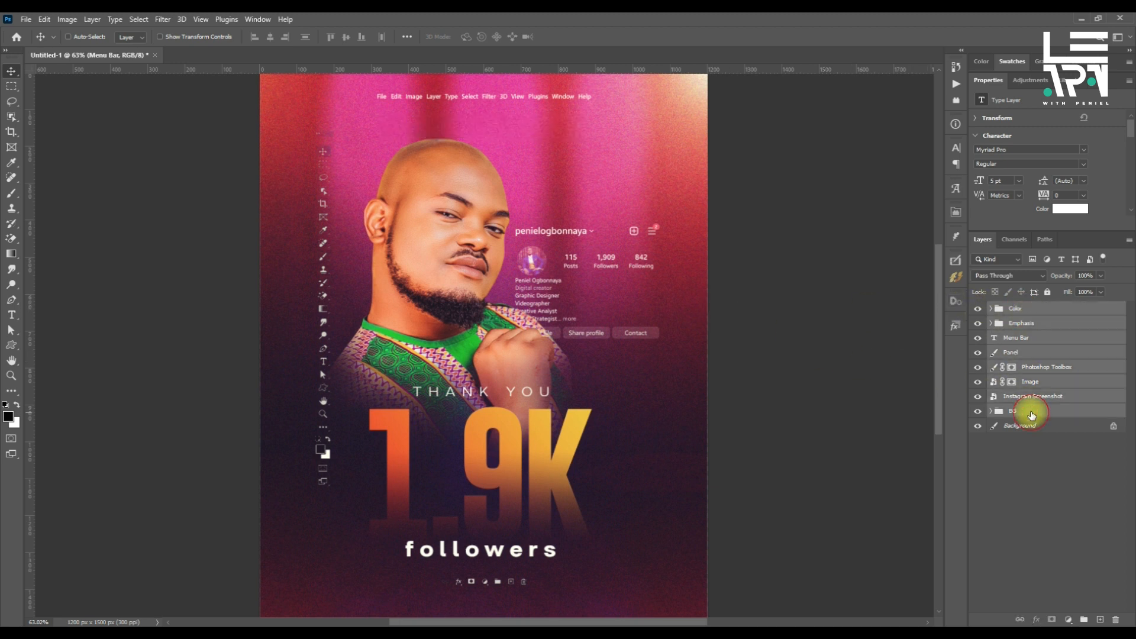
key("ctrl+g")
double_click(1017, 308)
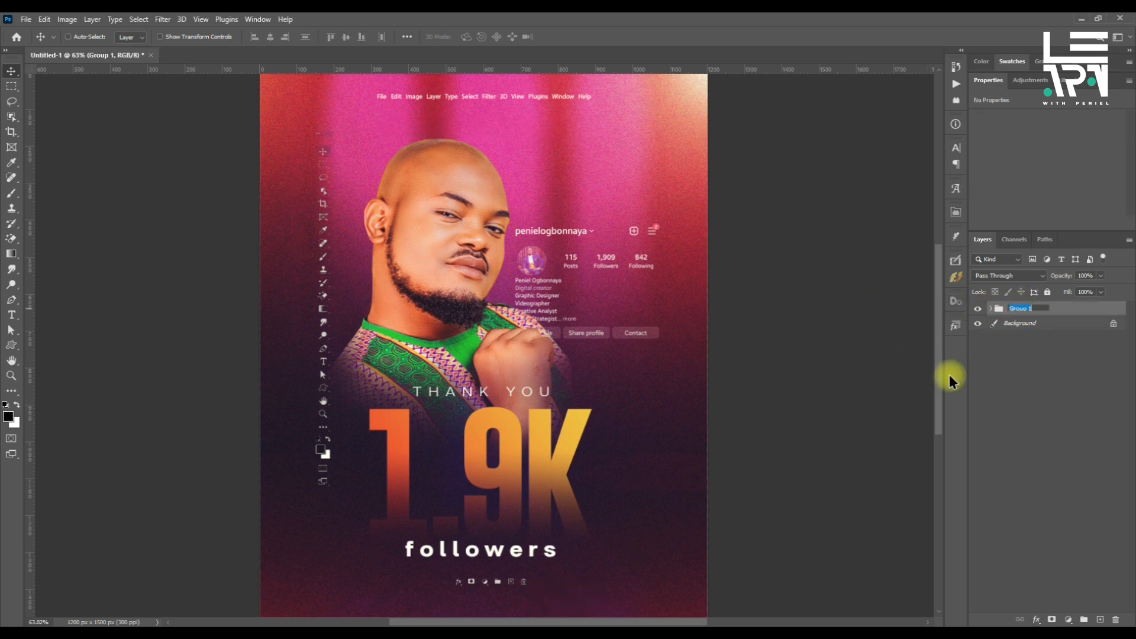
type("Learn wi")
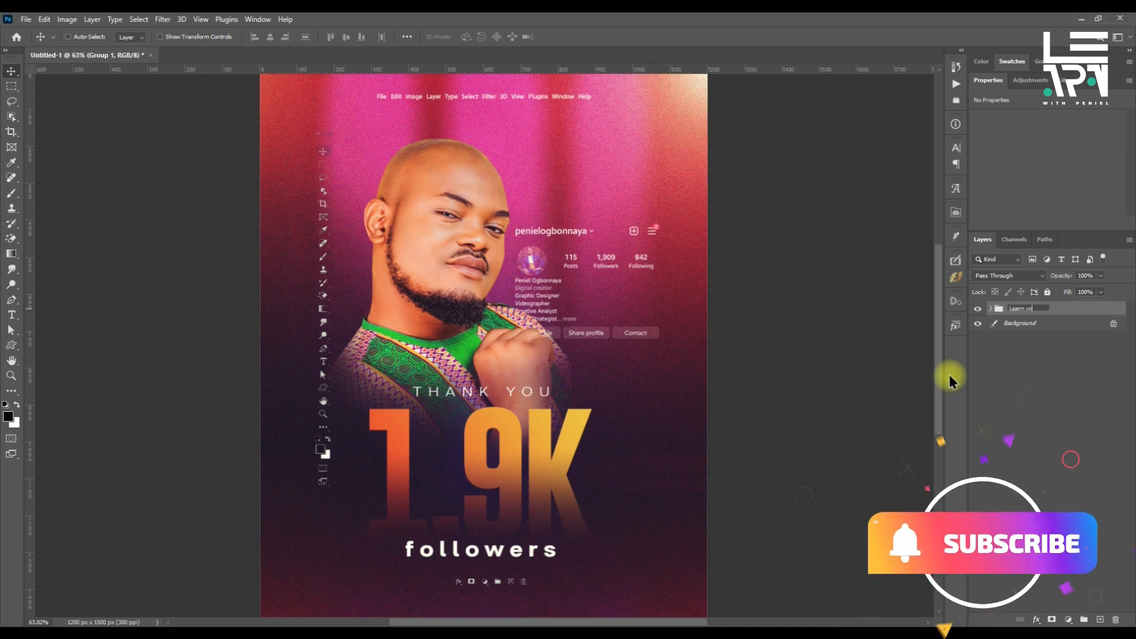
type("th Peniel")
key("Return")
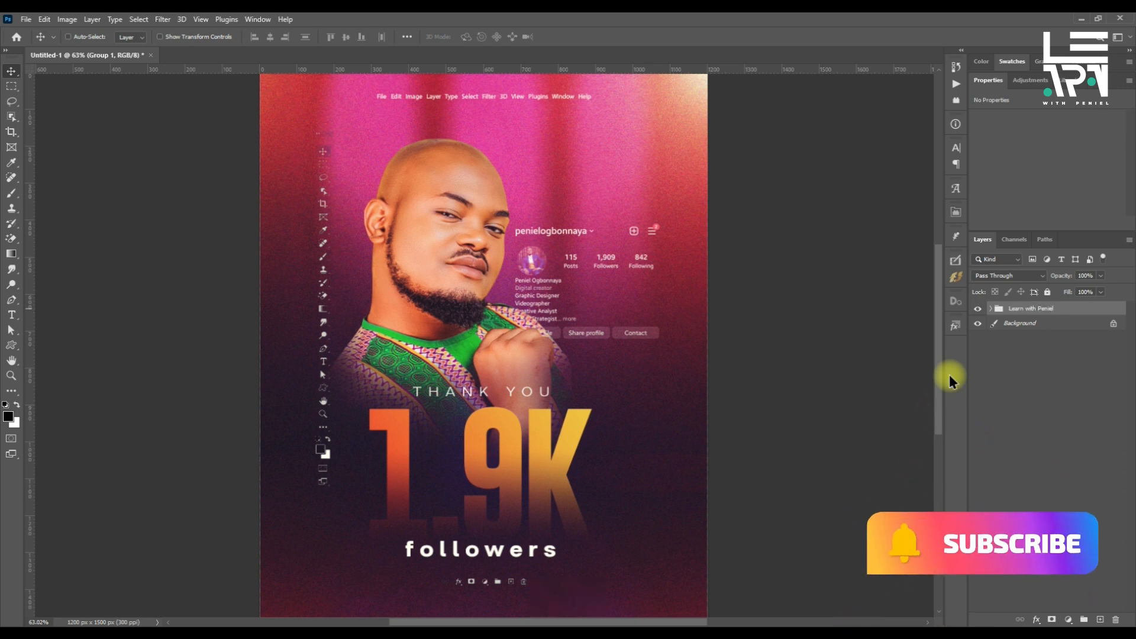
- View the whole poster and switch to the reference image in the photo viewer to compare the designs
scroll(455, 259, "down", 2)
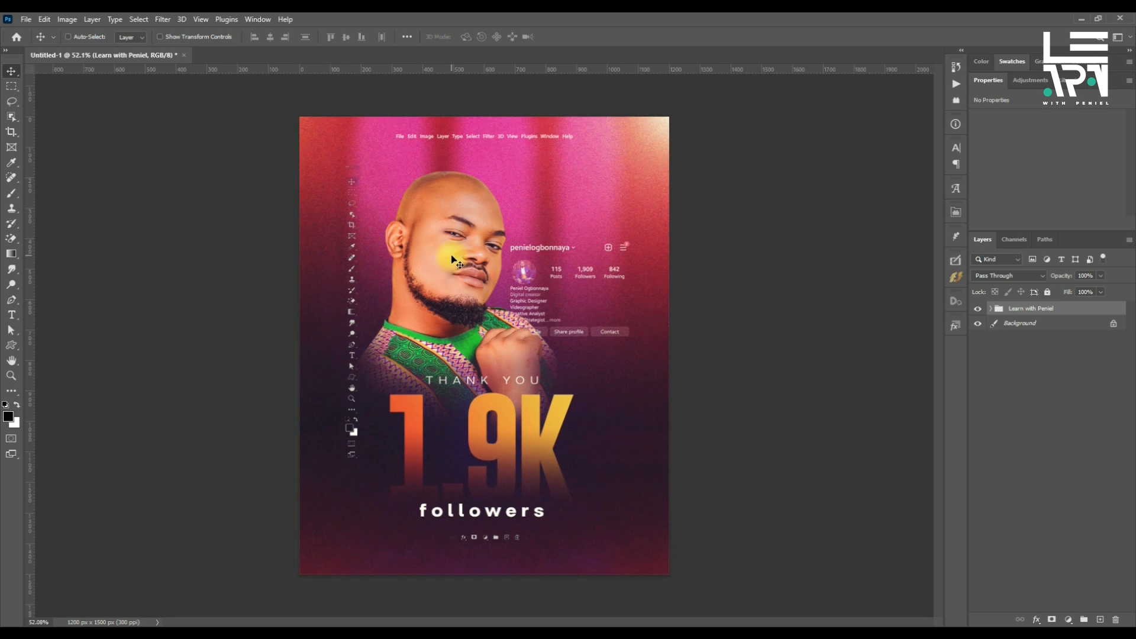
key("alt+Tab")
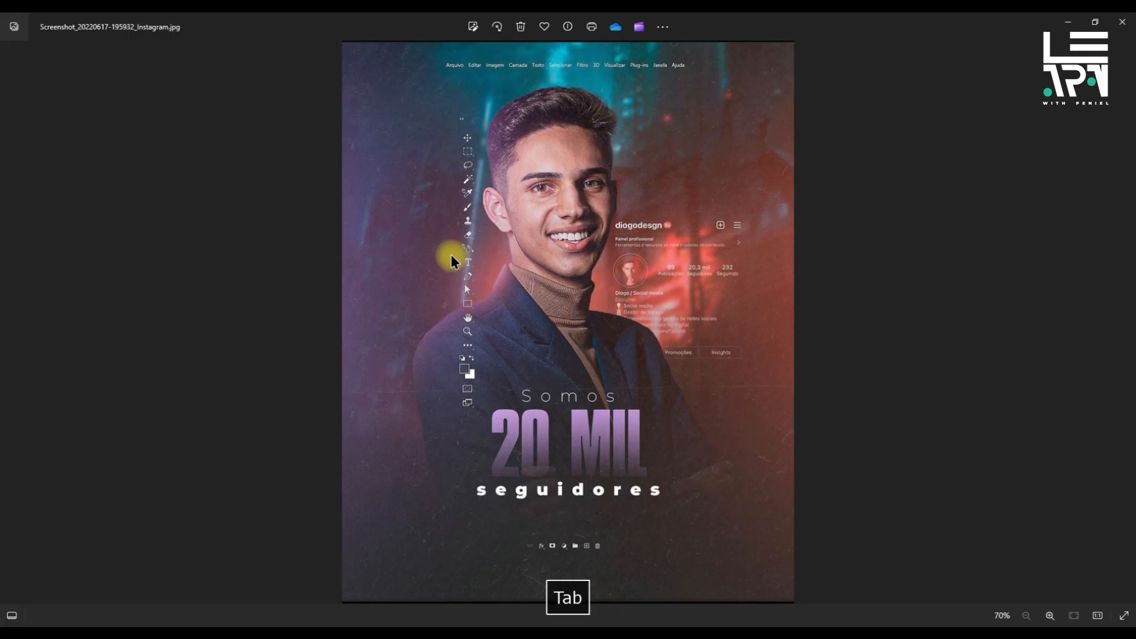